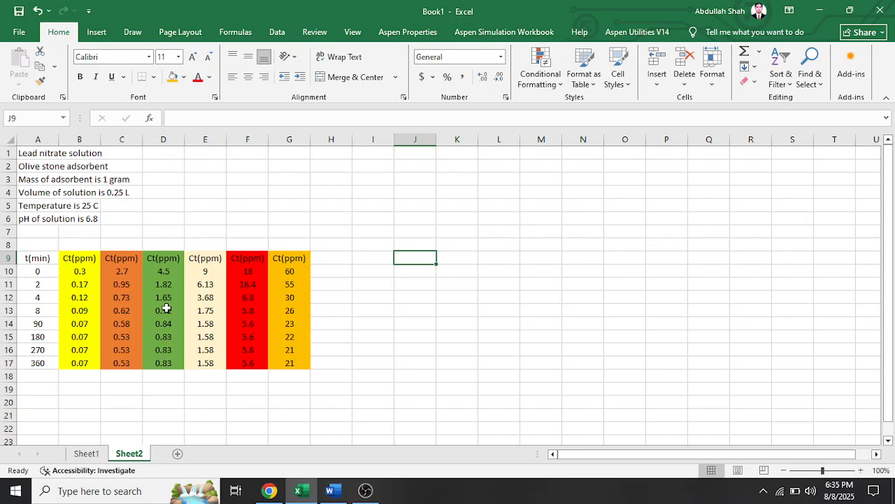
# - Check the percent removal (%R) equation in the Word document and return to the Excel workbook
pyautogui.click(161, 274)
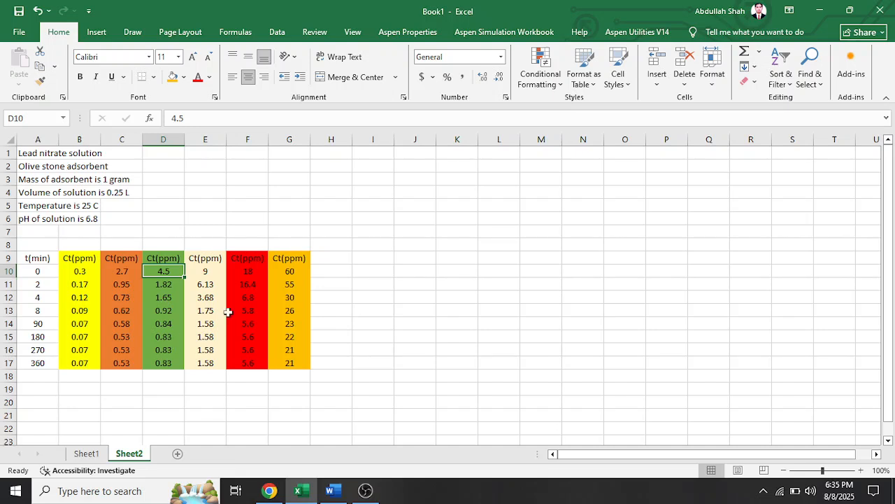
pyautogui.click(401, 269)
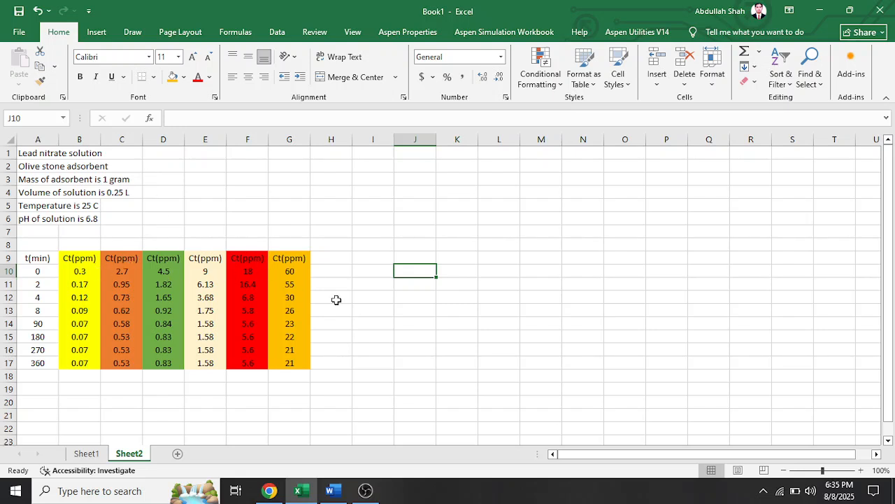
pyautogui.moveTo(333, 490)
pyautogui.click(333, 460)
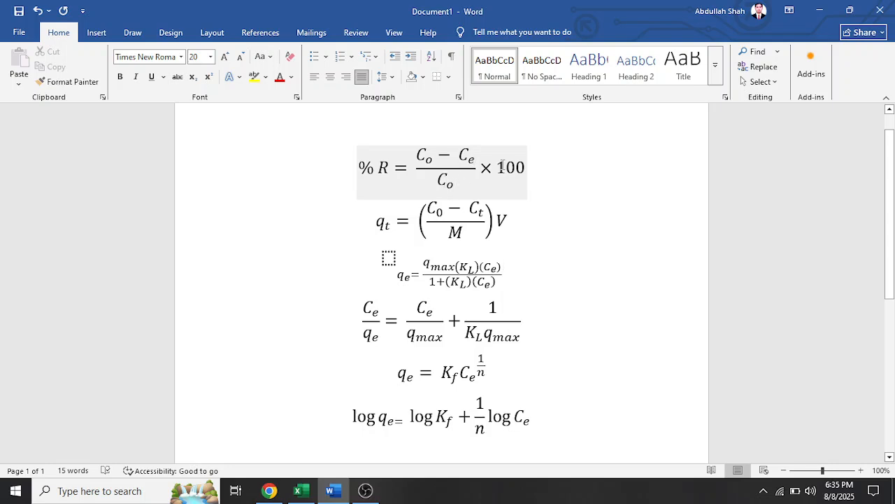
pyautogui.moveTo(301, 492)
pyautogui.click(329, 427)
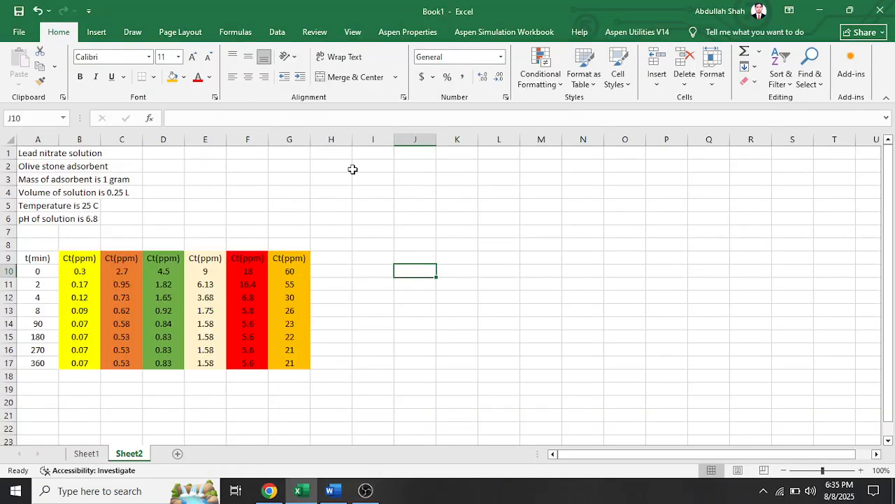
# - Copy the initial concentrations at time 0, cells B10:G10, into row 3 starting at K3
pyautogui.click(90, 272)
pyautogui.moveTo(91, 272); pyautogui.dragTo(283, 272)
pyautogui.hotkey('ctrl', 'c')
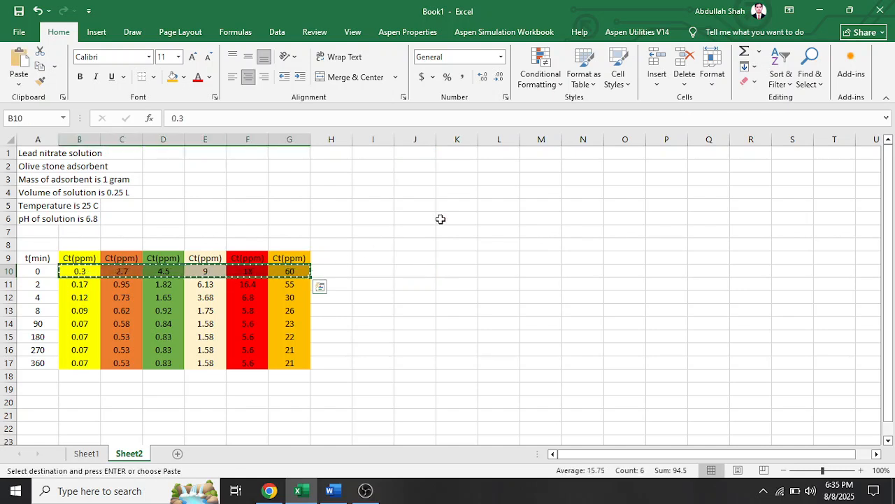
pyautogui.click(471, 181)
pyautogui.hotkey('ctrl', 'v')
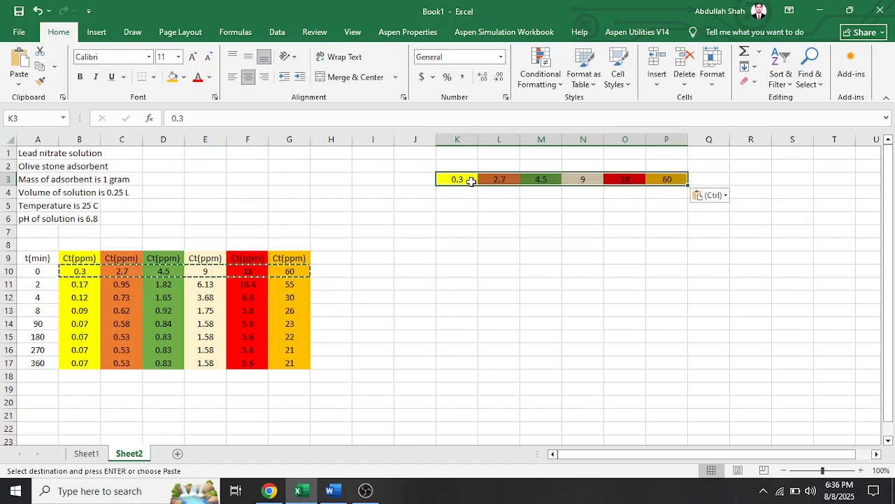
# - Copy the final concentrations at 360 min, cells B17:G17, into row 4 starting at K4
pyautogui.moveTo(78, 363); pyautogui.dragTo(287, 363)
pyautogui.hotkey('ctrl', 'c')
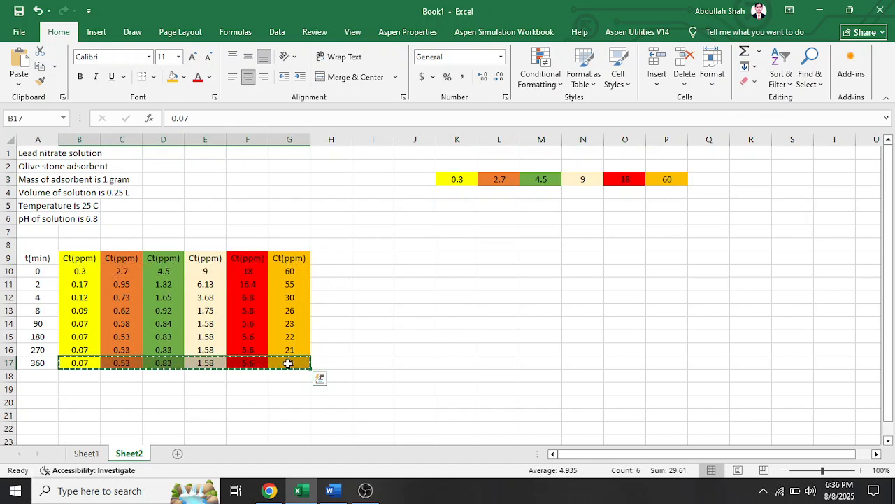
pyautogui.click(463, 195)
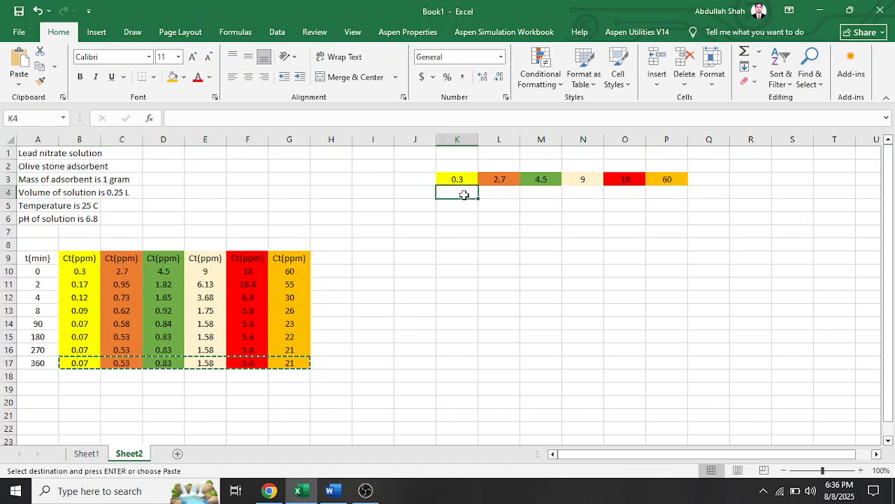
pyautogui.hotkey('ctrl', 'v')
# - Calculate the concentration difference in K5 with =K3-K4 and fill the formula across to P5
pyautogui.doubleClick(461, 208)
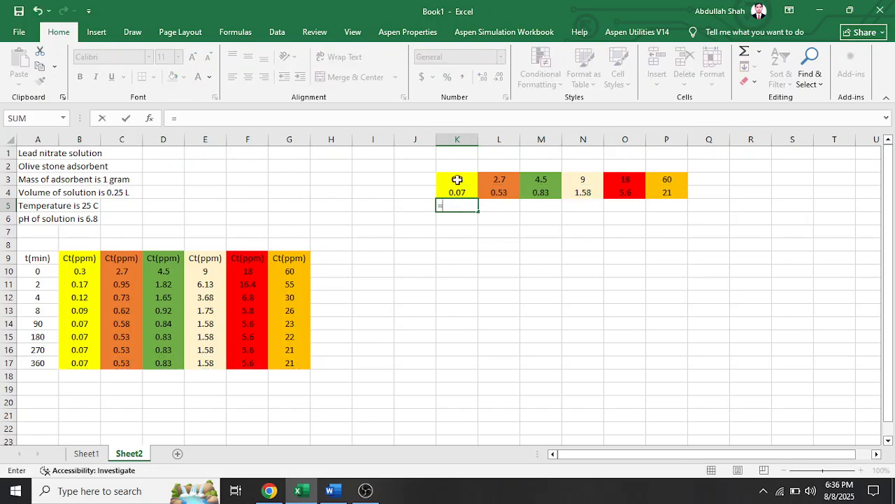
pyautogui.write('=')
pyautogui.click(458, 179)
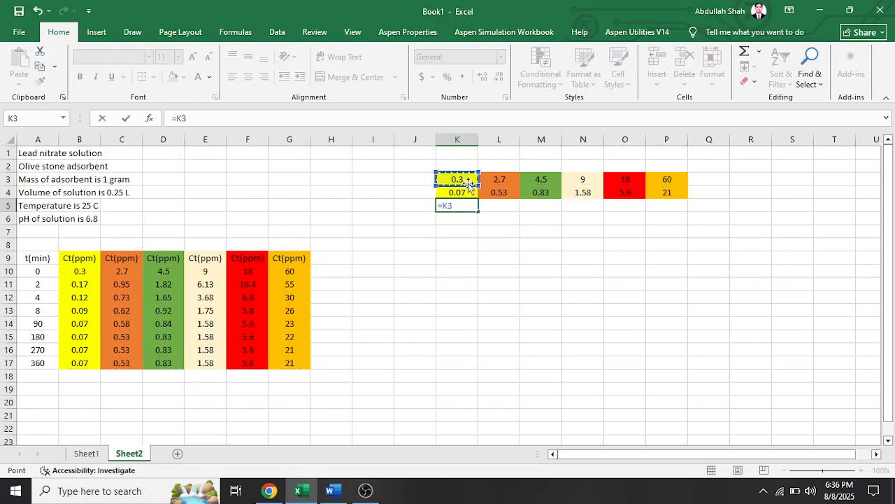
pyautogui.write('-')
pyautogui.click(456, 193)
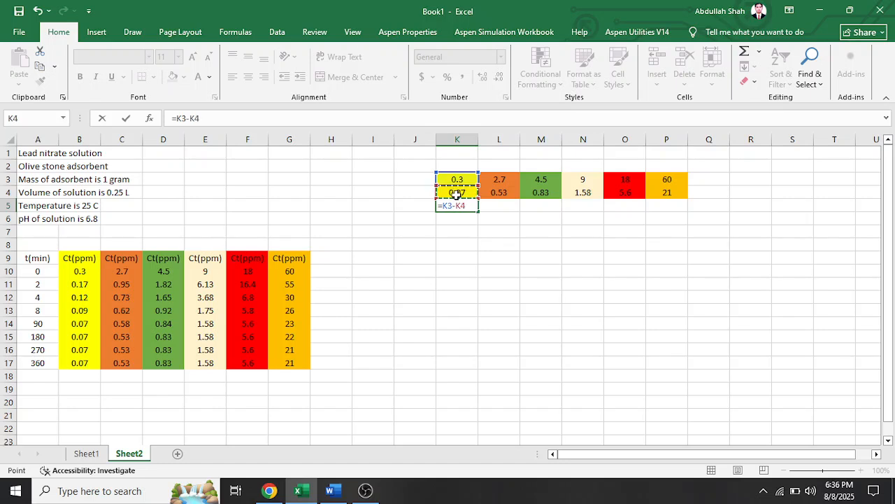
pyautogui.press('Return')
pyautogui.click(458, 205)
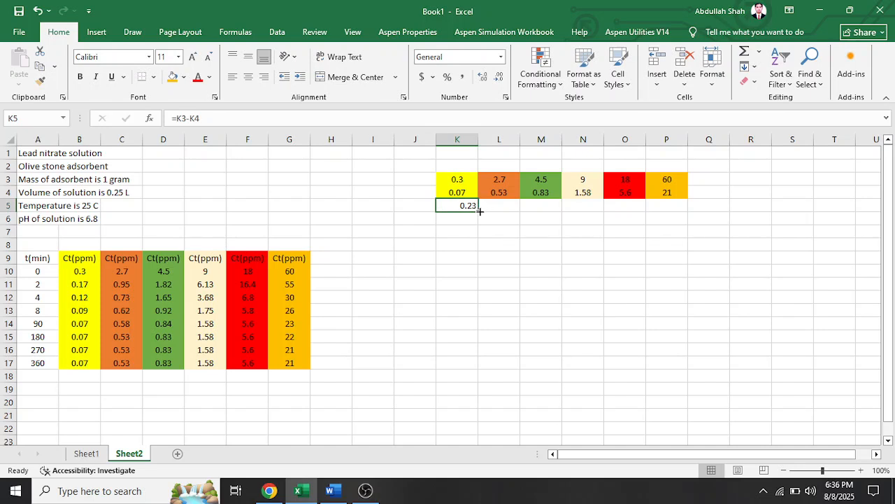
pyautogui.moveTo(478, 210); pyautogui.dragTo(676, 211)
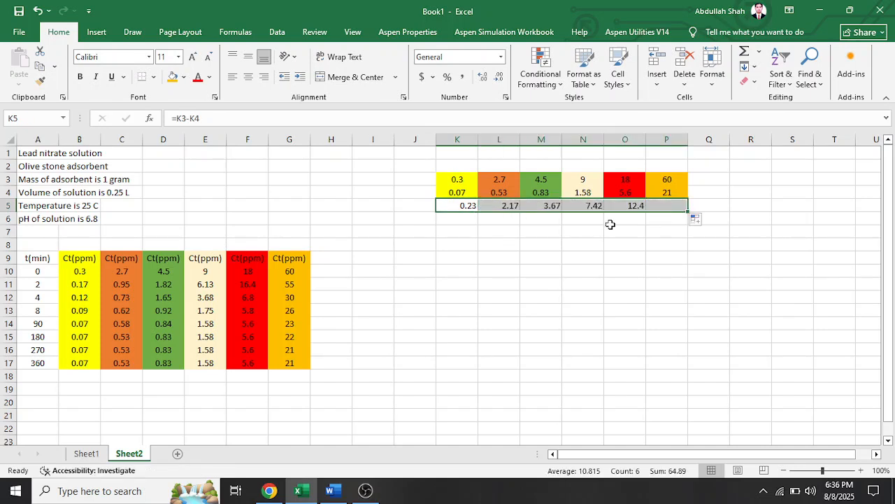
# - Divide the difference by the initial concentration in K6 with =K5/K3 and fill the formula across to P6
pyautogui.doubleClick(463, 221)
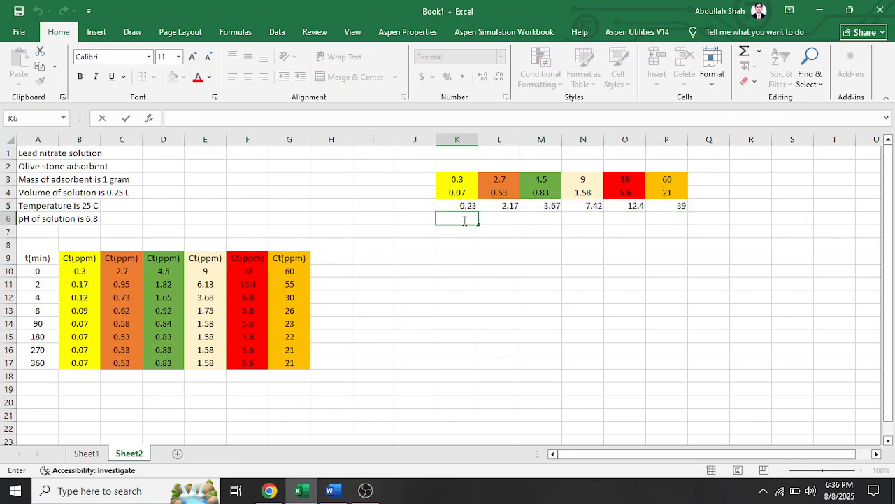
pyautogui.click(460, 205)
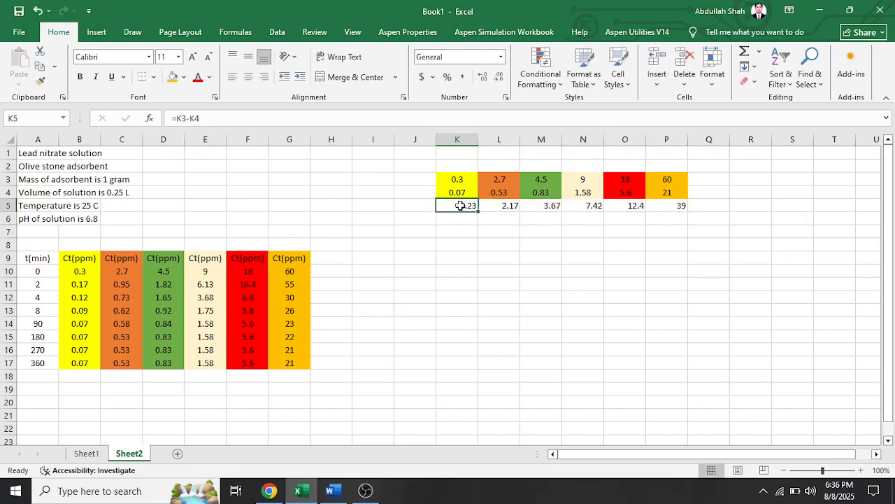
pyautogui.click(459, 219)
pyautogui.doubleClick(459, 217)
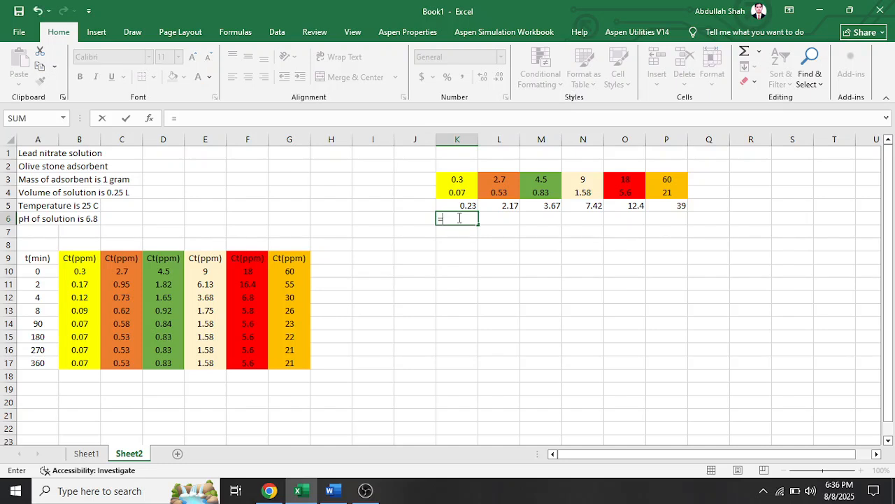
pyautogui.write('=')
pyautogui.click(465, 205)
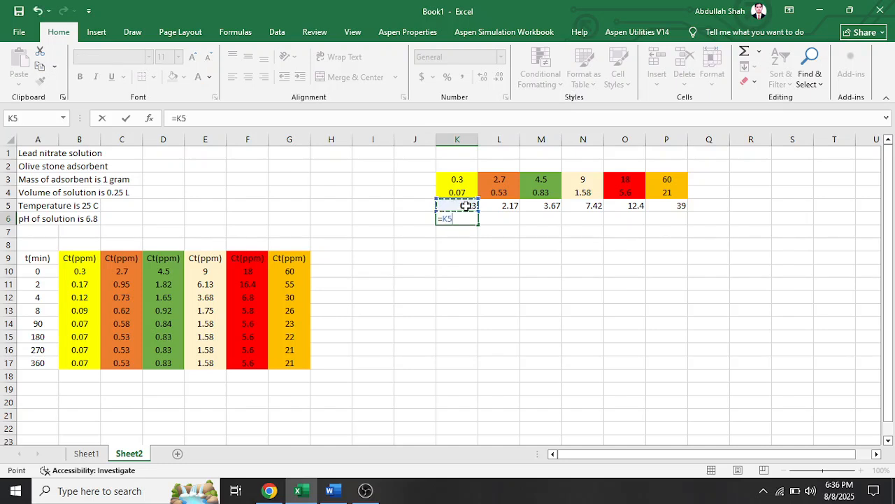
pyautogui.write('/')
pyautogui.click(458, 181)
pyautogui.press('Return')
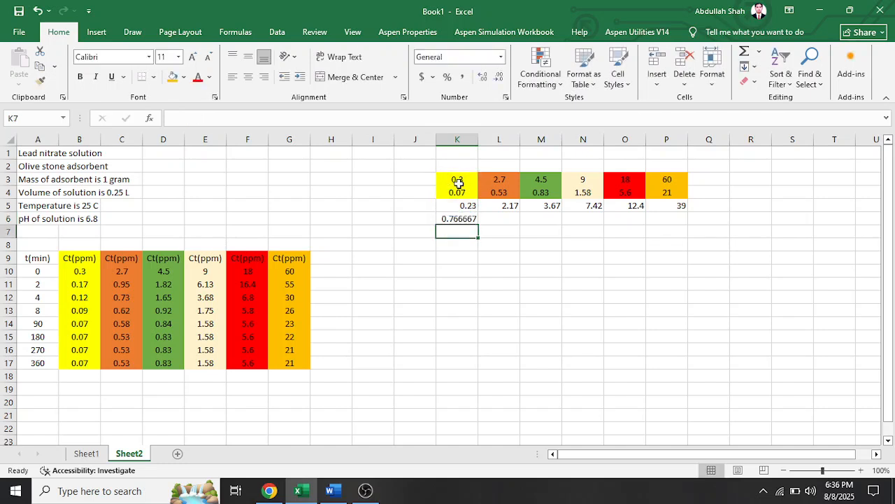
pyautogui.click(455, 220)
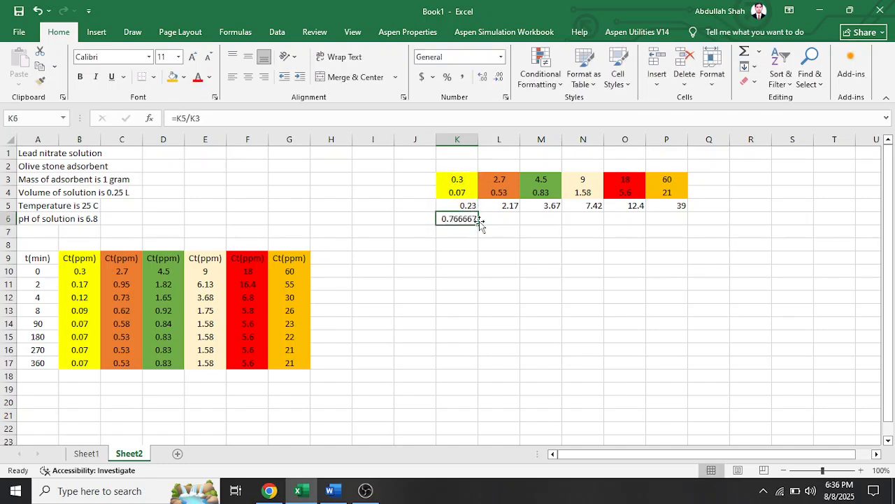
pyautogui.moveTo(479, 222); pyautogui.dragTo(689, 223)
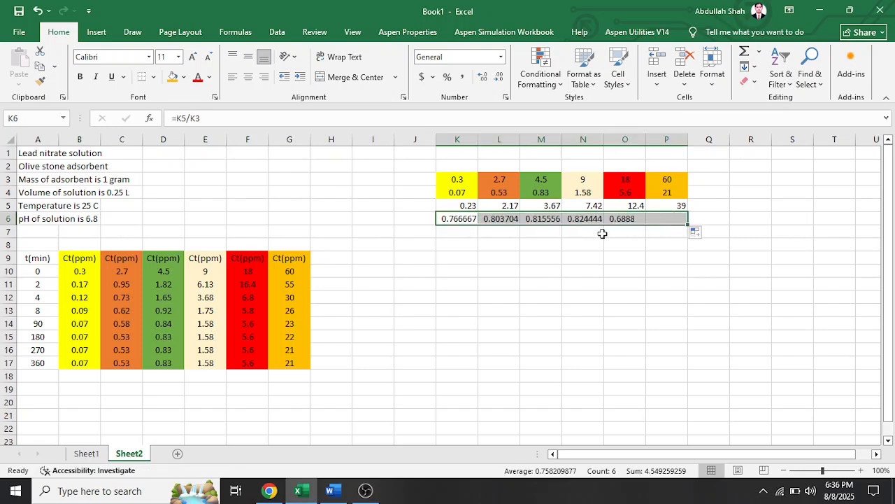
# - Calculate the percent removal in K7 with =K6*100 and fill the formula across to P7
pyautogui.doubleClick(451, 233)
pyautogui.write('=')
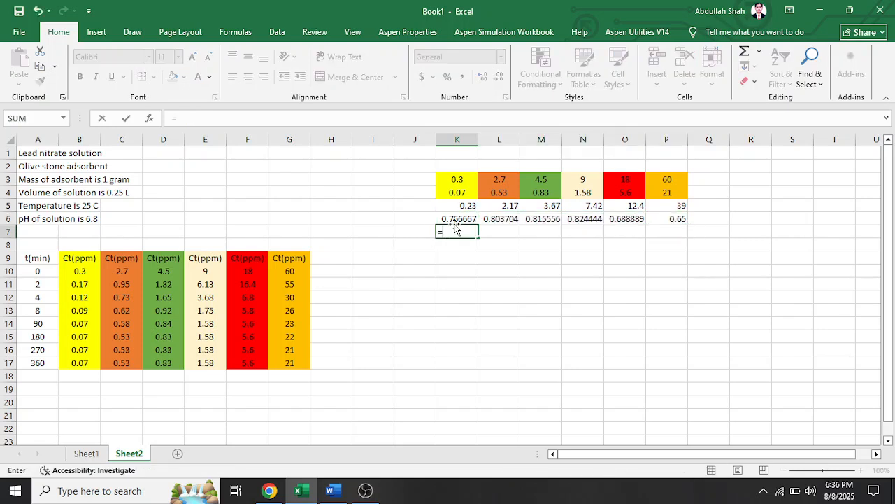
pyautogui.click(453, 218)
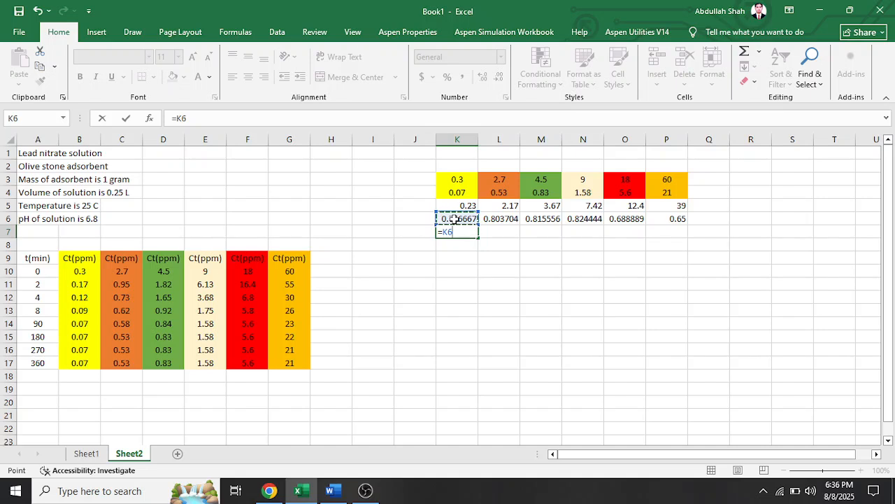
pyautogui.write('*100')
pyautogui.press('Return')
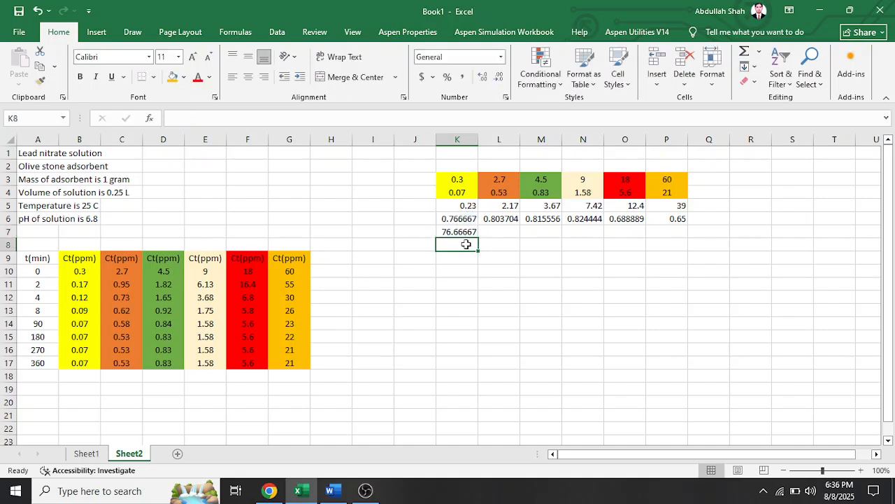
pyautogui.click(470, 232)
pyautogui.moveTo(478, 237); pyautogui.dragTo(670, 239)
pyautogui.click(630, 261)
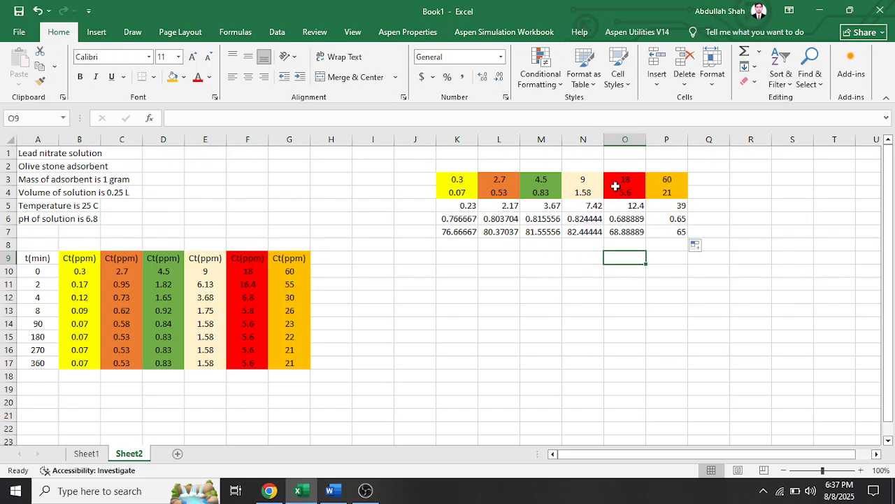
# - Highlight the percent removal results in K7:P7 with the orange-gold fill color
pyautogui.moveTo(464, 231); pyautogui.dragTo(677, 233)
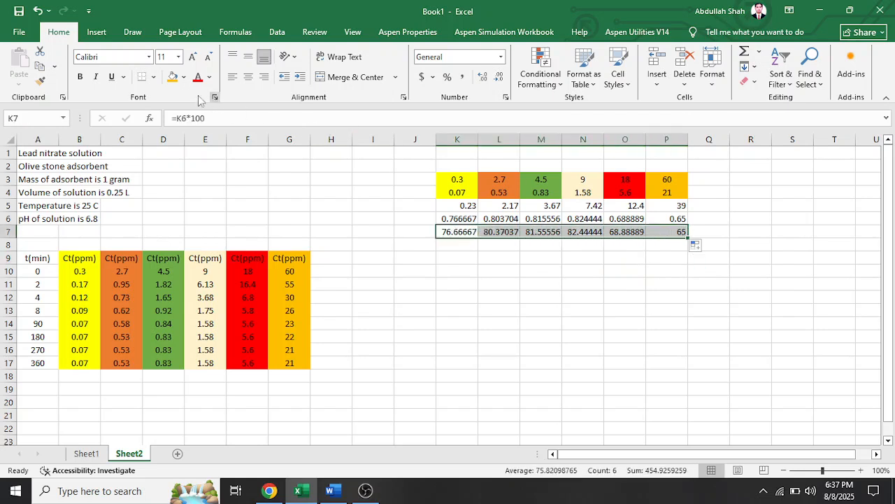
pyautogui.click(172, 76)
pyautogui.click(619, 309)
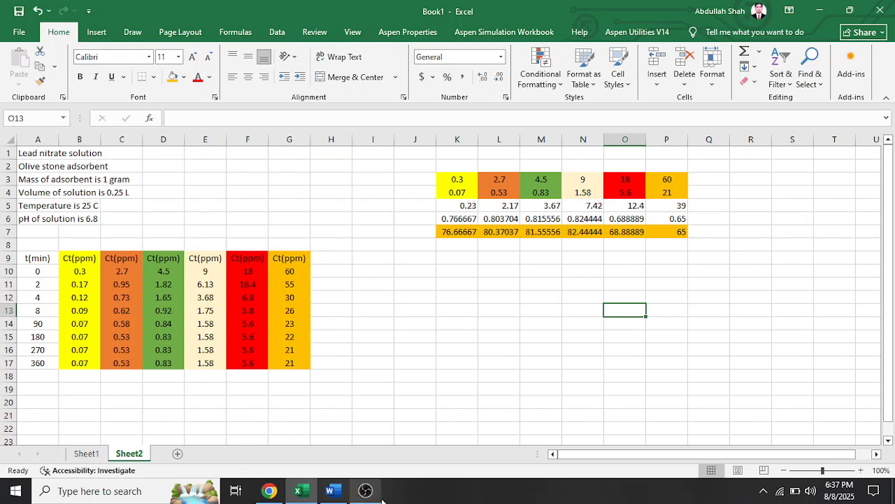
# - Check the adsorption capacity (qt) equation in the Word document and return to the Excel workbook
pyautogui.moveTo(332, 490)
pyautogui.click(376, 399)
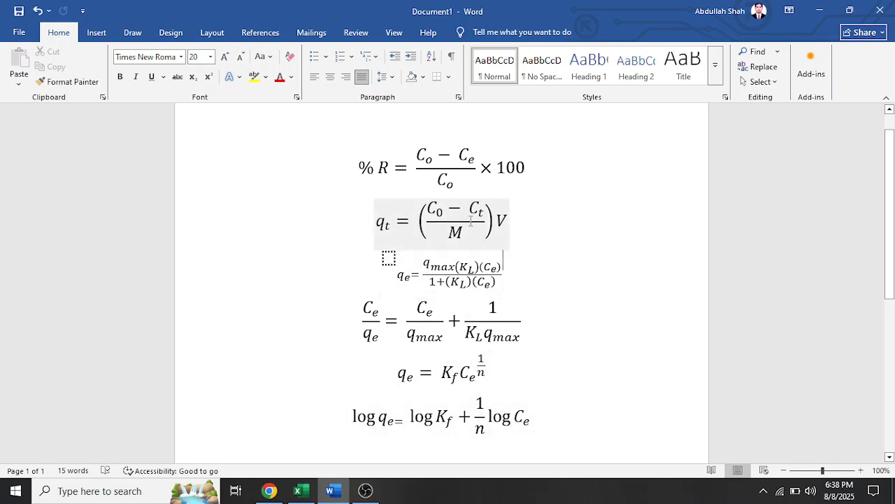
pyautogui.moveTo(299, 490)
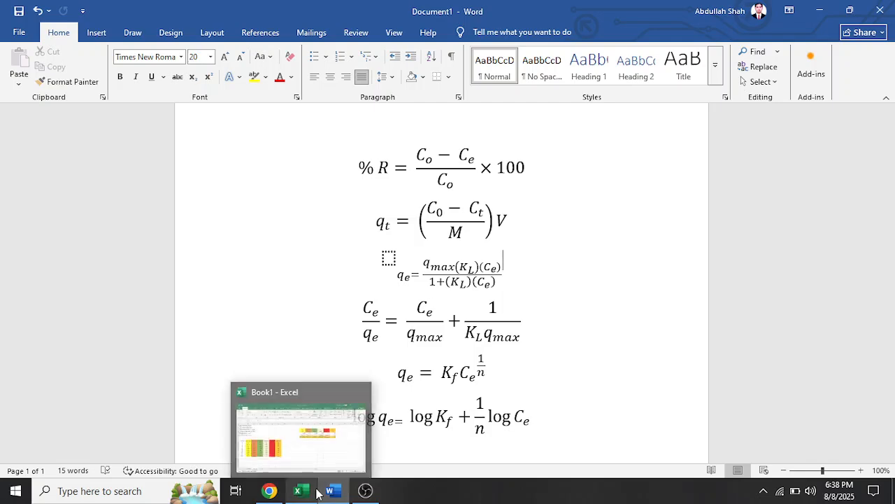
pyautogui.click(314, 458)
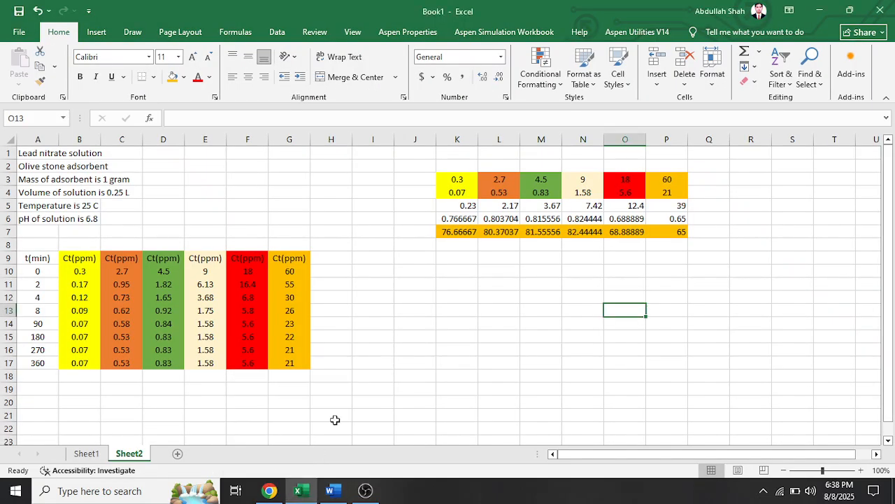
# - Copy the first initial concentration from B10 into cell K10
pyautogui.click(456, 270)
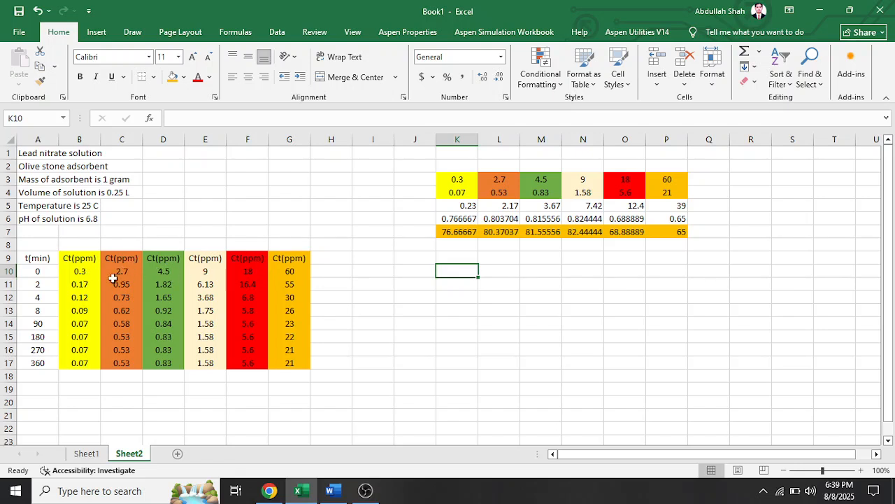
pyautogui.click(91, 273)
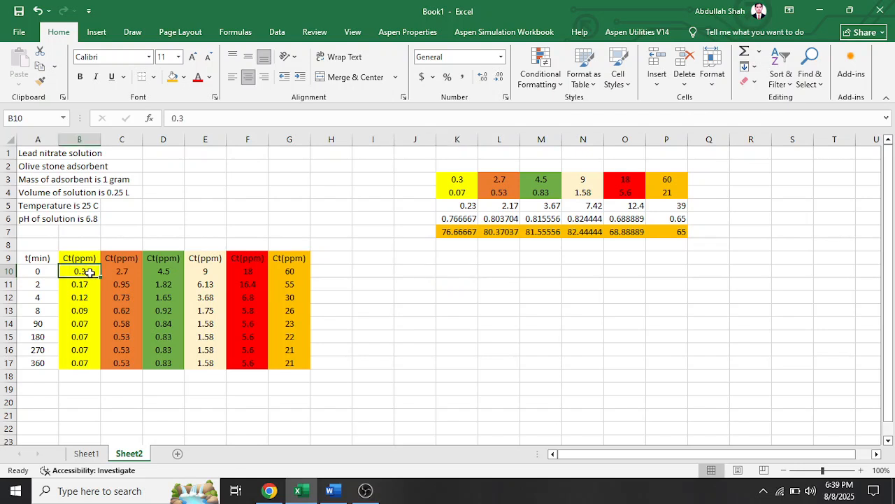
pyautogui.hotkey('ctrl', 'c')
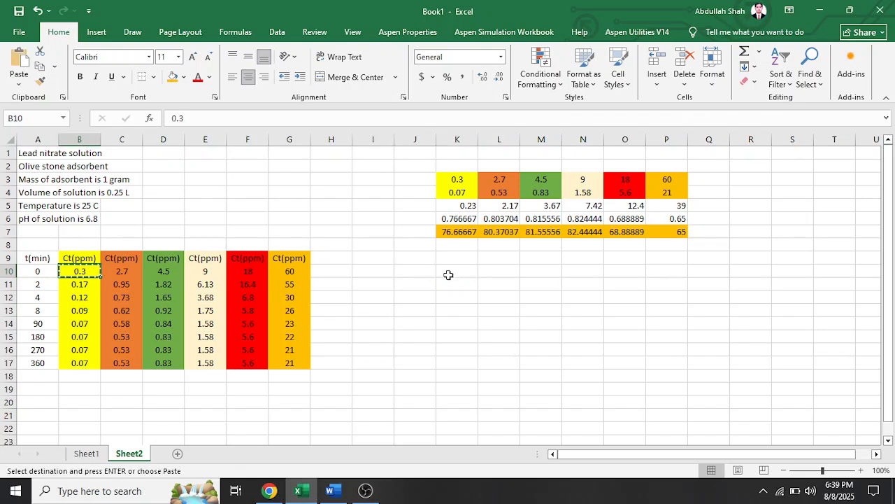
pyautogui.click(447, 275)
pyautogui.hotkey('ctrl', 'v')
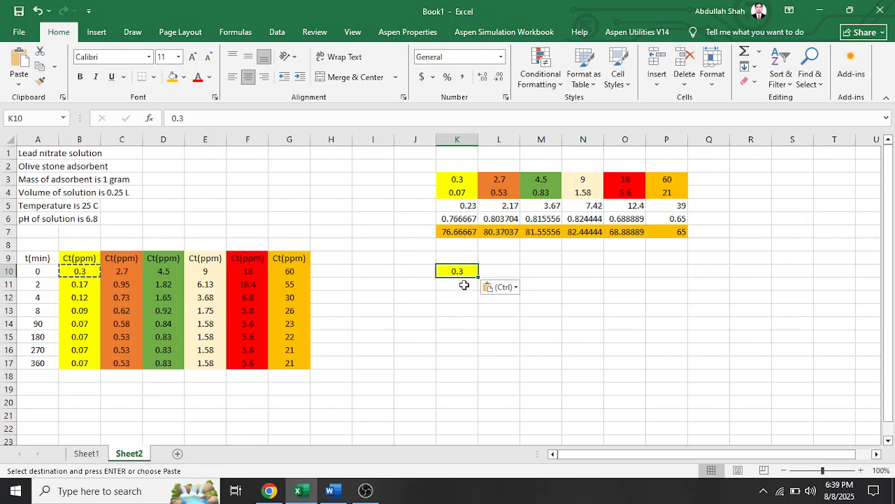
# - Copy the initial concentrations 2.7 and 4.5 from C10 and D10 into K11 and K12
pyautogui.click(461, 285)
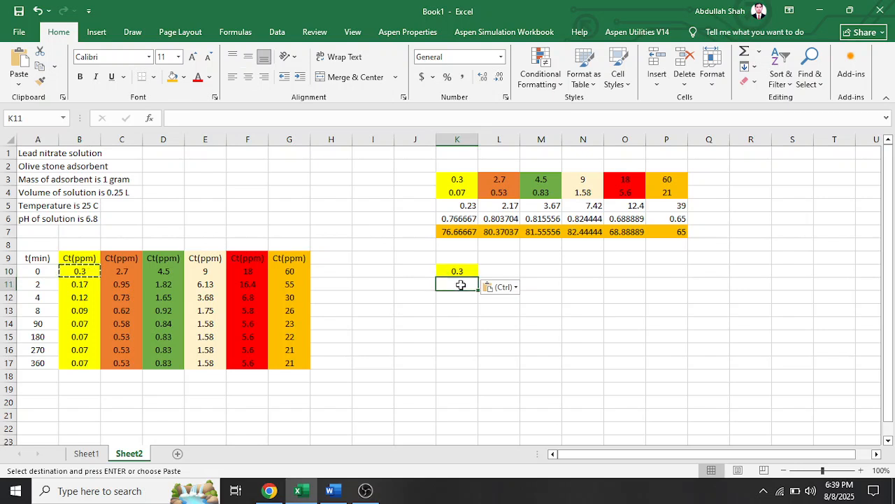
pyautogui.click(130, 270)
pyautogui.hotkey('ctrl', 'c')
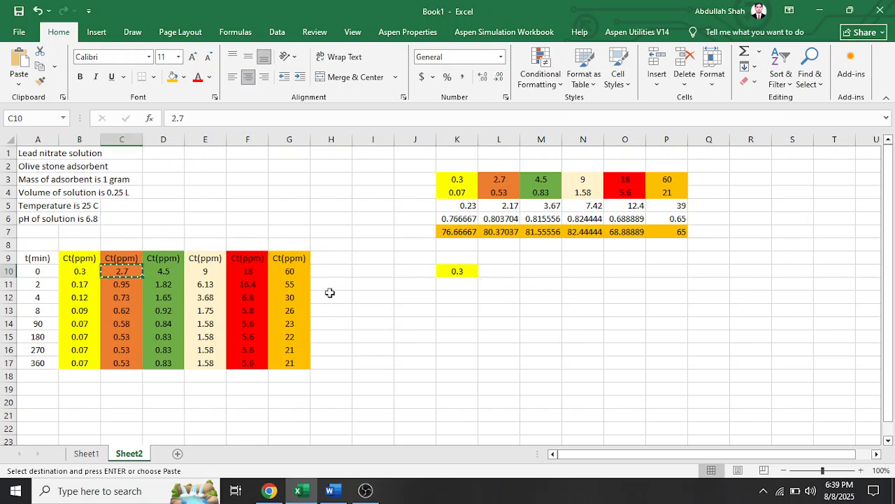
pyautogui.click(456, 285)
pyautogui.hotkey('ctrl', 'v')
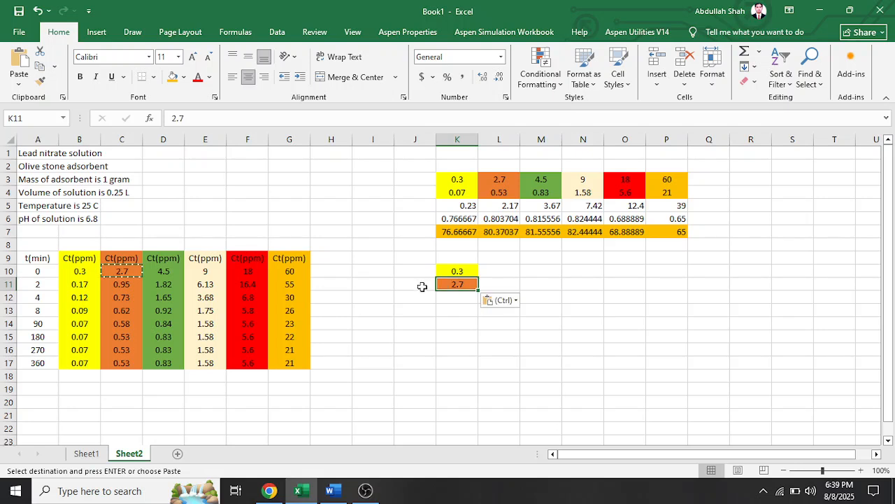
pyautogui.click(175, 270)
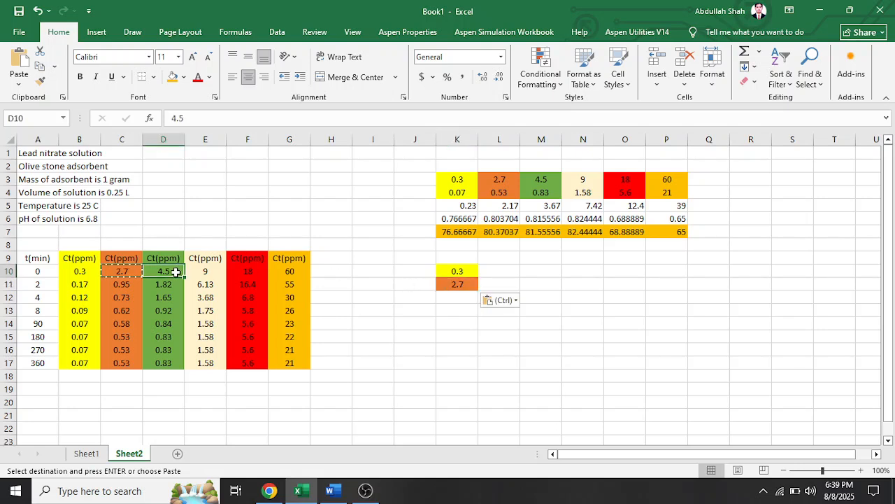
pyautogui.hotkey('ctrl', 'c')
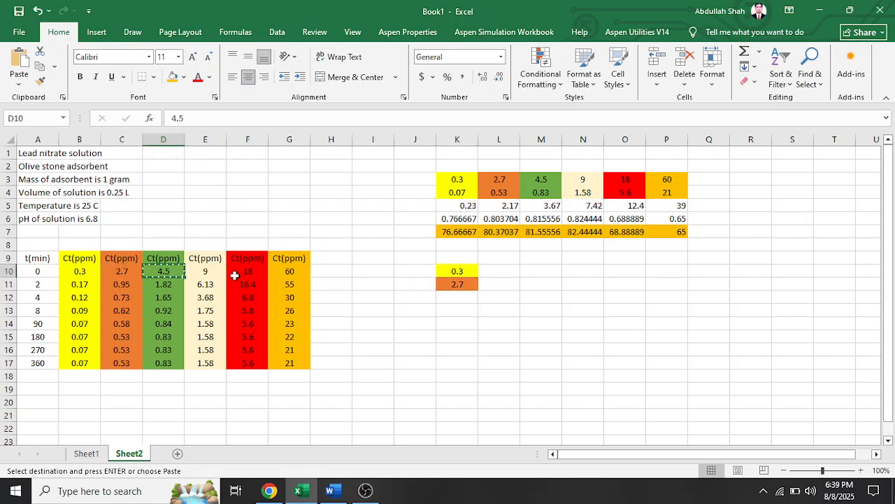
pyautogui.click(454, 301)
pyautogui.hotkey('ctrl', 'v')
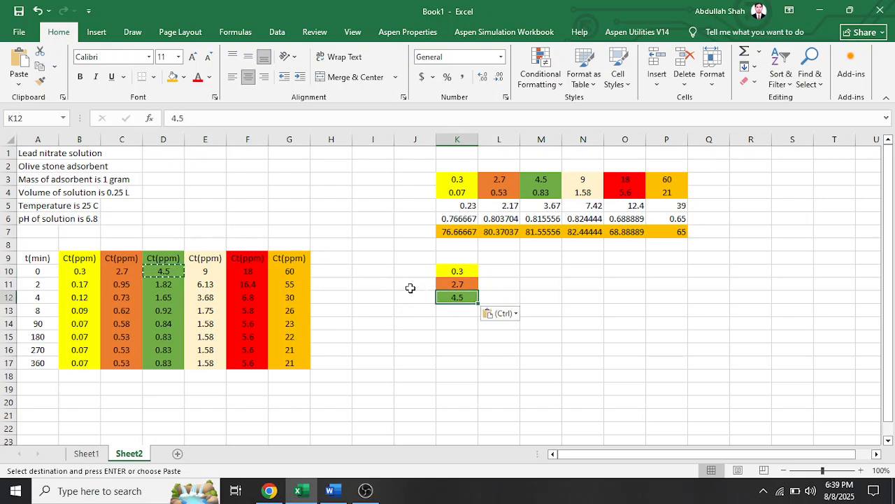
# - Copy the initial concentrations 9 and 18 from E10 and F10 into K13 and K14
pyautogui.click(215, 268)
pyautogui.hotkey('ctrl', 'c')
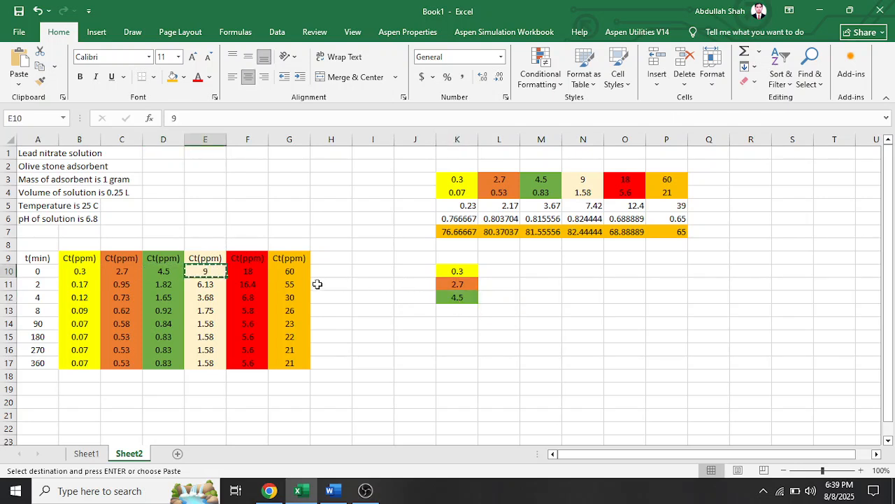
pyautogui.click(466, 312)
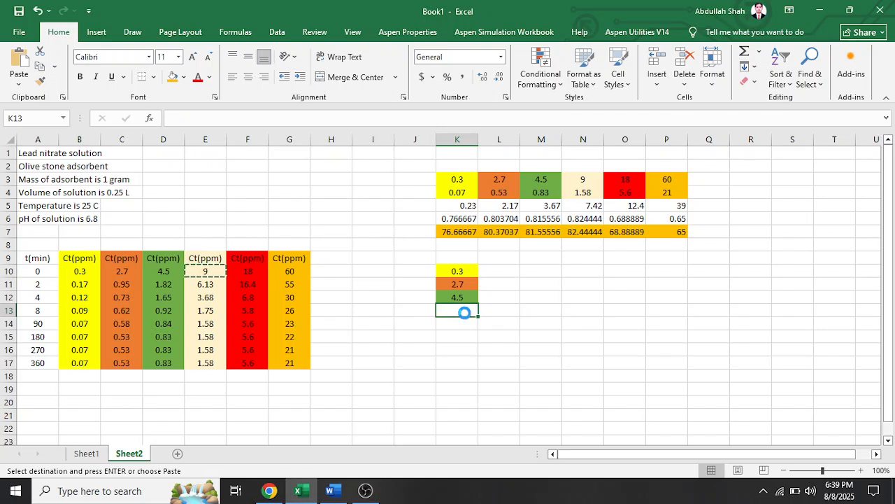
pyautogui.hotkey('ctrl', 'v')
pyautogui.click(251, 273)
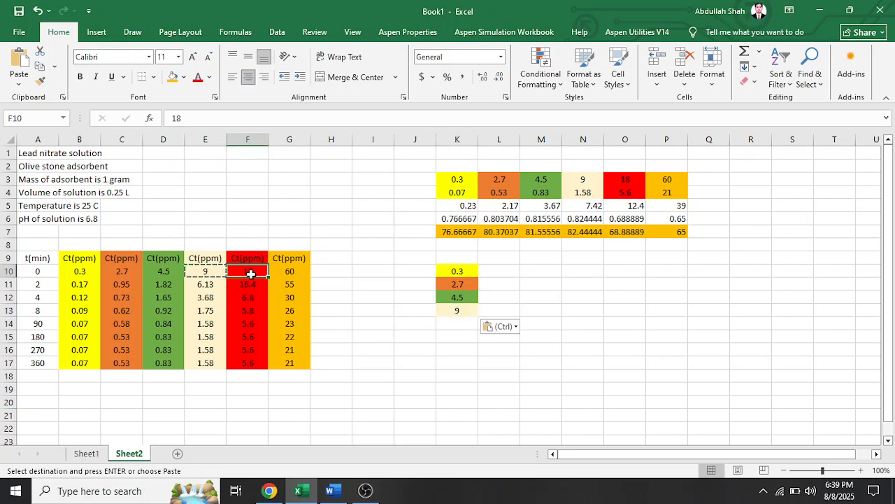
pyautogui.hotkey('ctrl', 'c')
pyautogui.click(455, 331)
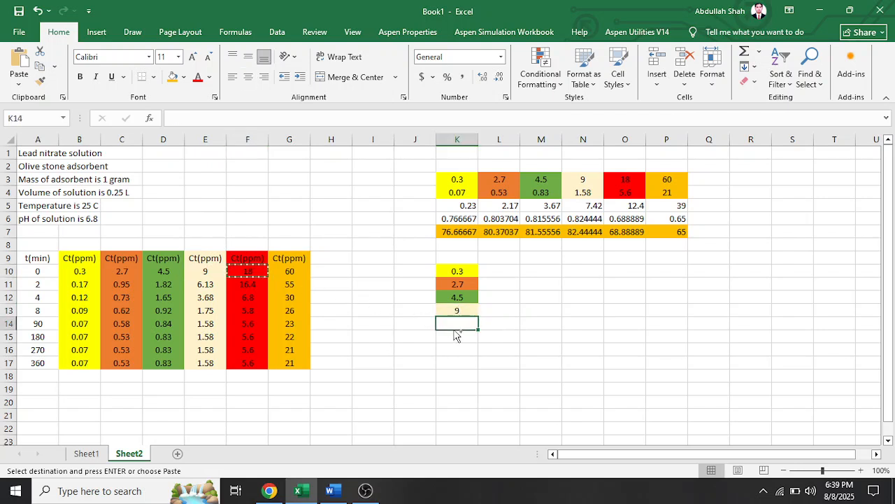
pyautogui.hotkey('ctrl', 'v')
# - Try to copy the last initial concentration from G10 into K15
pyautogui.click(291, 272)
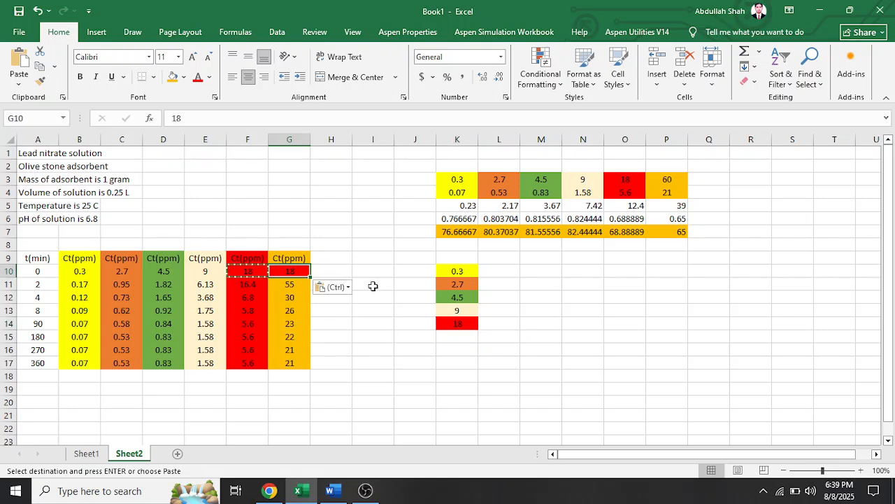
pyautogui.click(461, 337)
pyautogui.hotkey('ctrl', 'v')
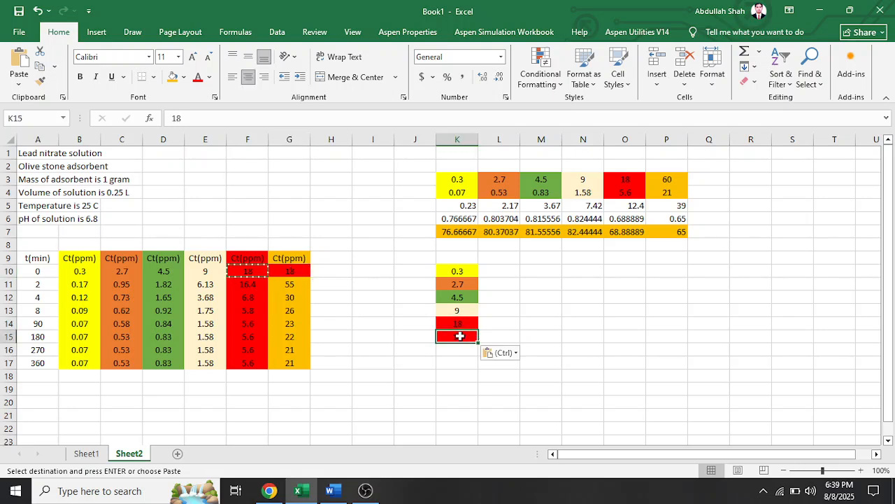
pyautogui.click(499, 269)
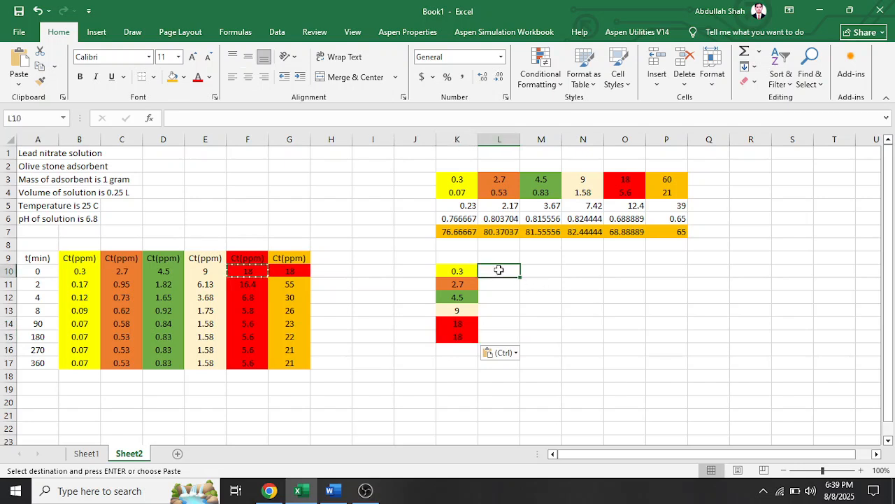
pyautogui.click(462, 259)
pyautogui.press('BackSpace')
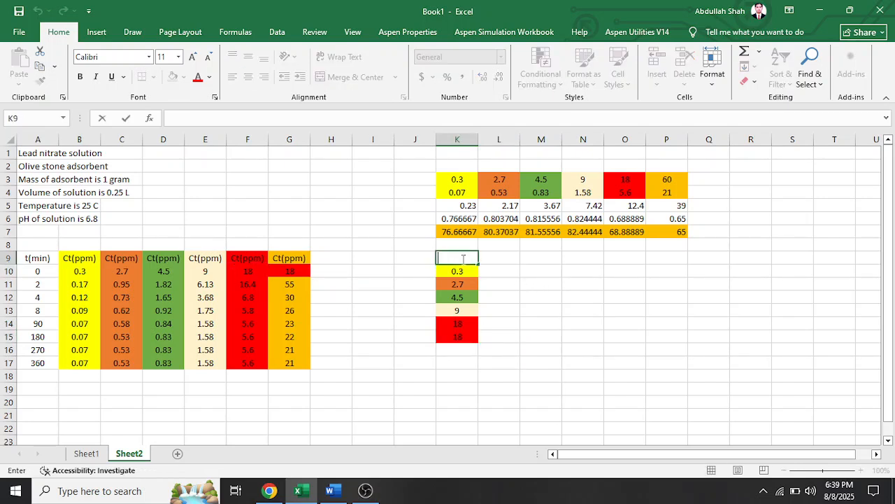
pyautogui.click(534, 293)
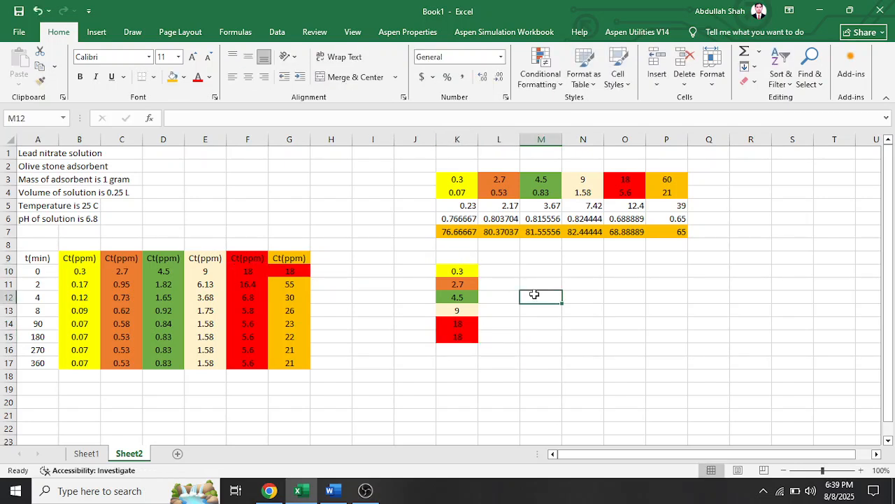
pyautogui.click(495, 270)
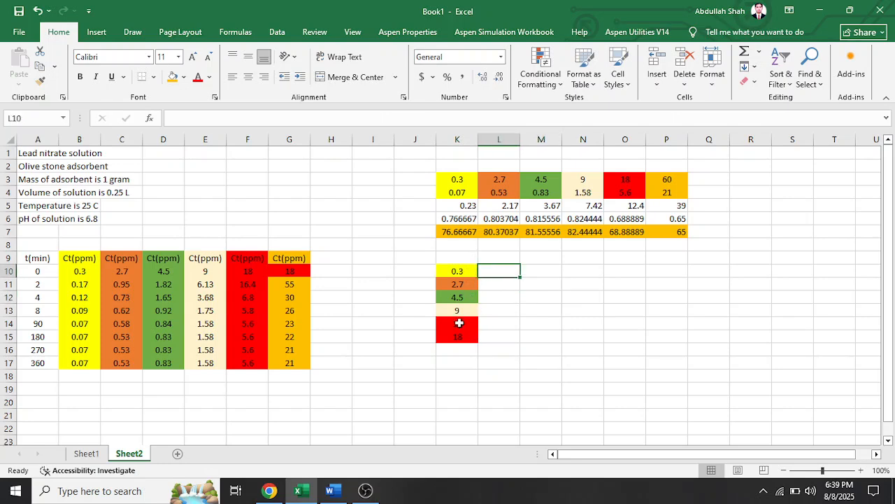
# - Enter the initial concentration 0.3 in L17 and fill it down to L24
pyautogui.scroll(-1, 456, 323)
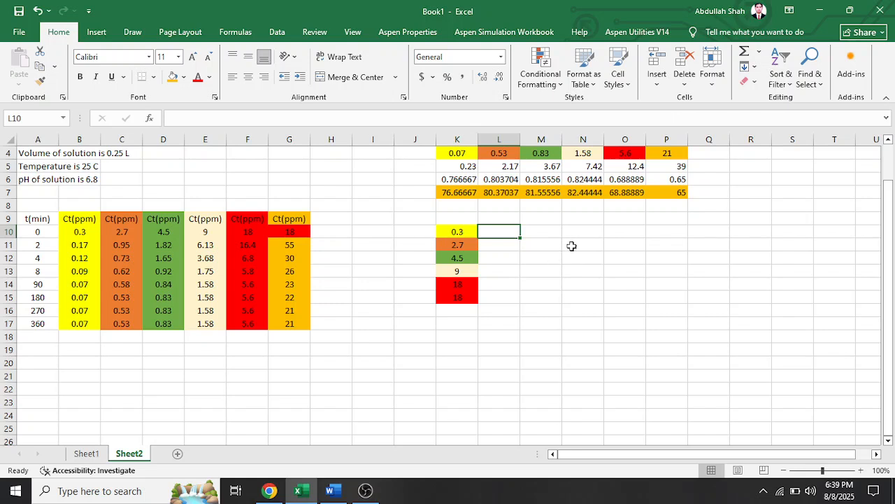
pyautogui.click(498, 322)
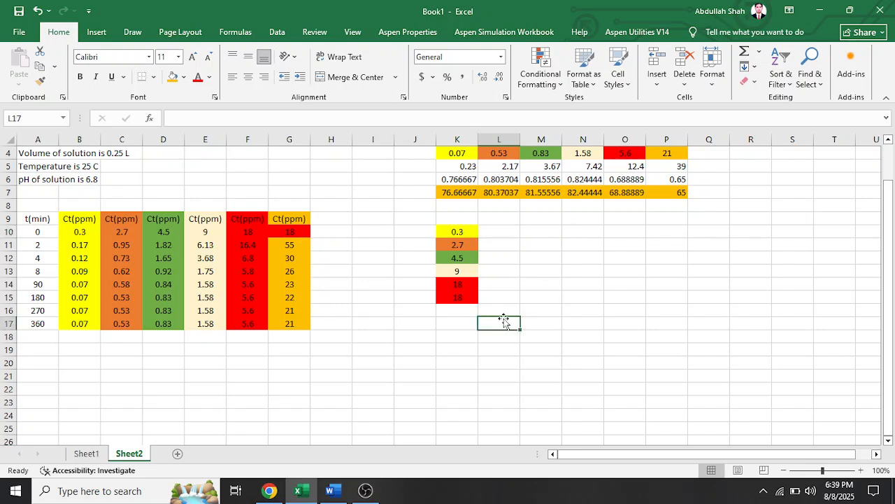
pyautogui.write('0')
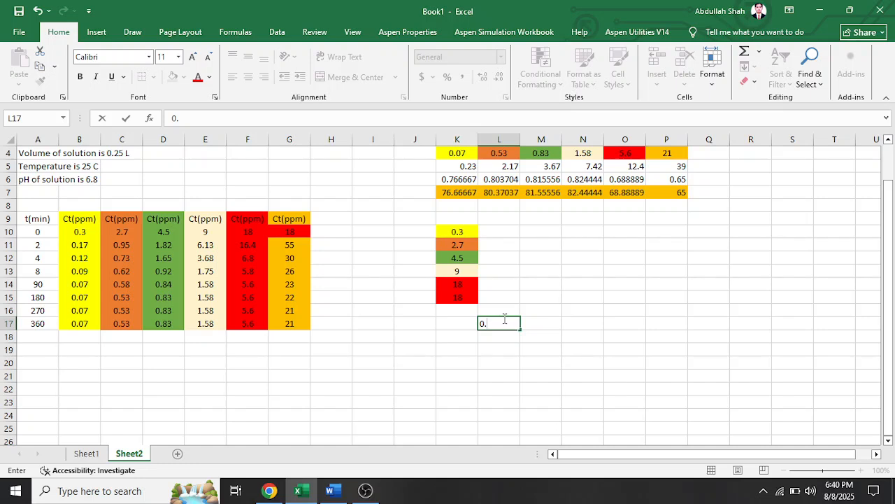
pyautogui.write('.3')
pyautogui.press('Return')
pyautogui.click(510, 322)
pyautogui.moveTo(520, 329); pyautogui.dragTo(515, 415)
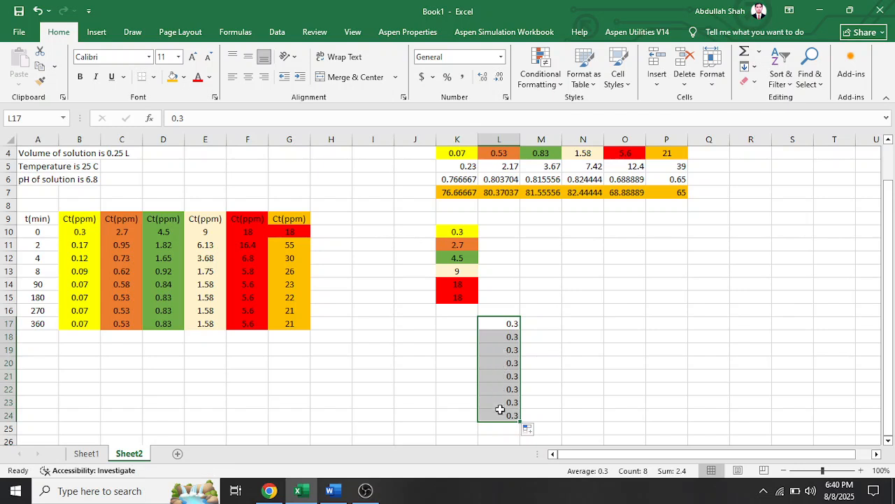
# - Copy the yellow Ct(ppm) column with its header from B9:B17 into M16:M24
pyautogui.click(541, 326)
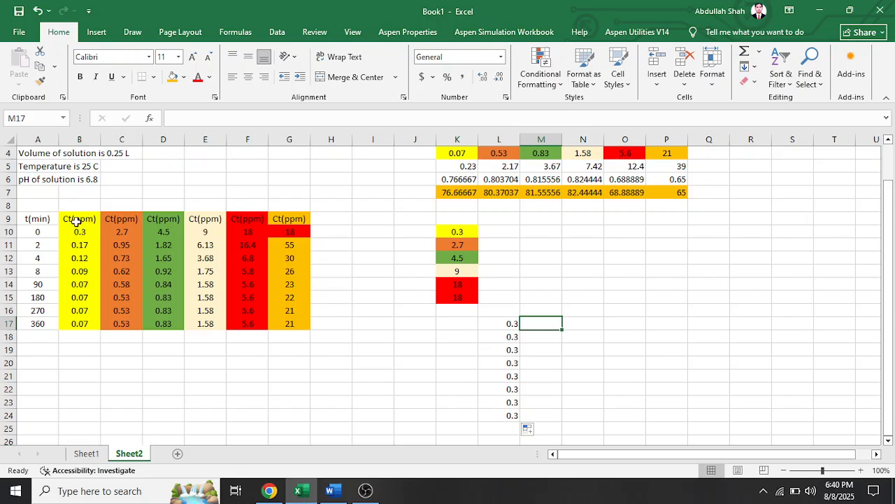
pyautogui.moveTo(77, 220); pyautogui.dragTo(87, 319)
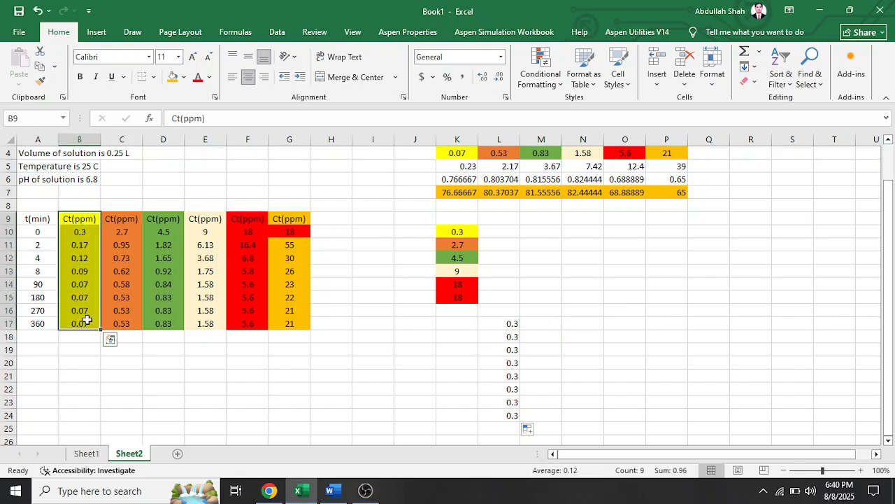
pyautogui.hotkey('ctrl', 'c')
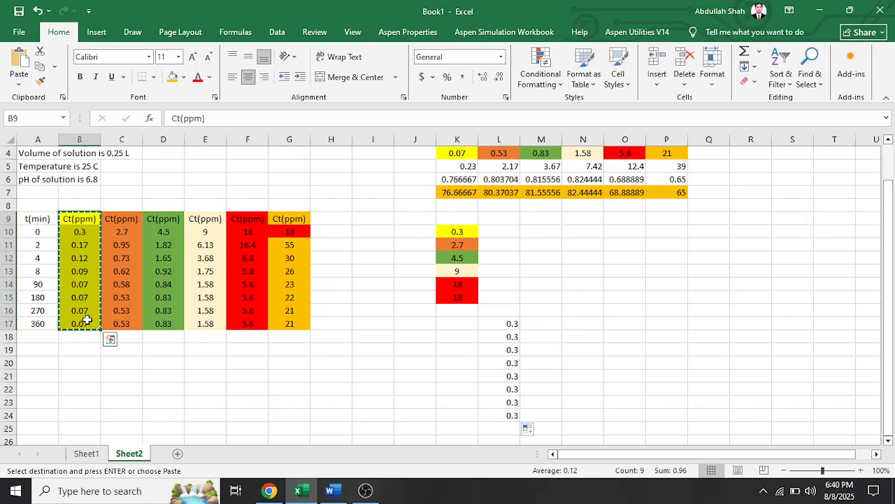
pyautogui.click(535, 314)
pyautogui.hotkey('ctrl', 'v')
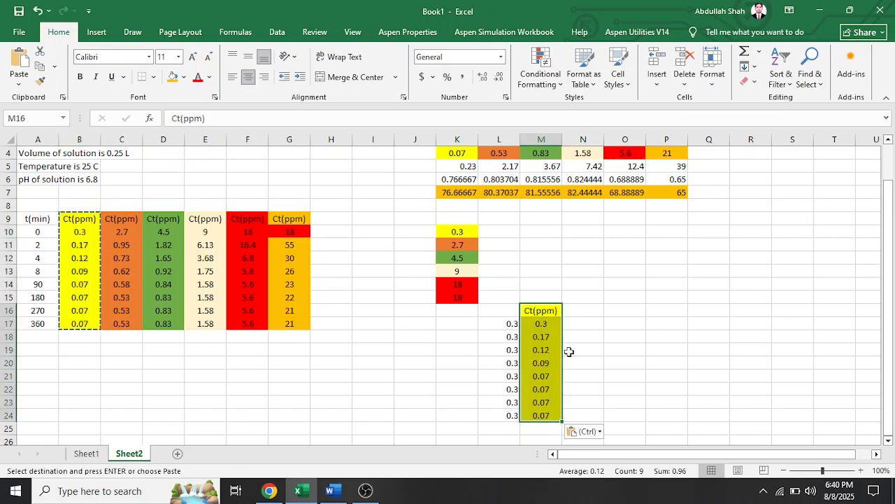
pyautogui.click(598, 348)
# - Label the initial concentration column with a centred header "co" in L16
pyautogui.click(504, 313)
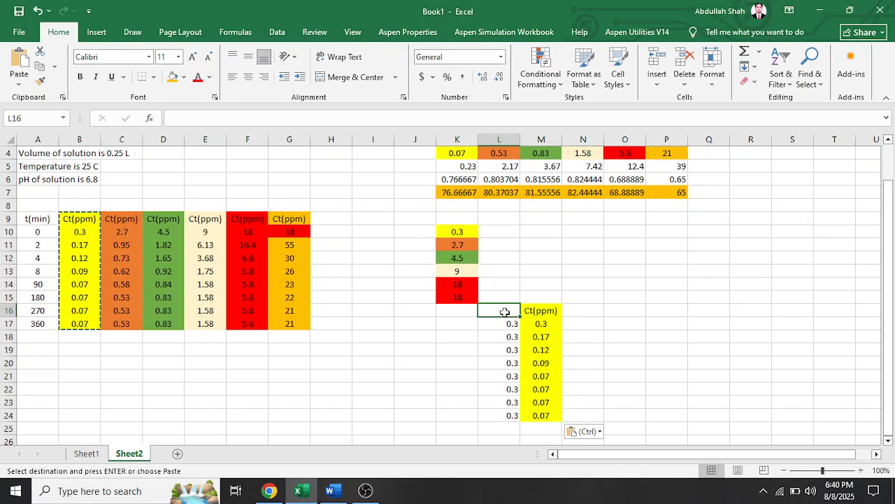
pyautogui.write('c')
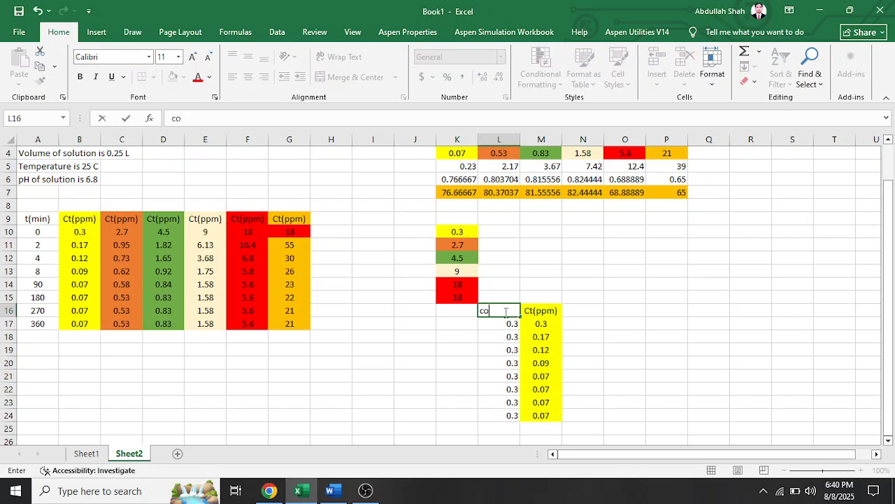
pyautogui.write('o')
pyautogui.click(615, 354)
pyautogui.click(492, 312)
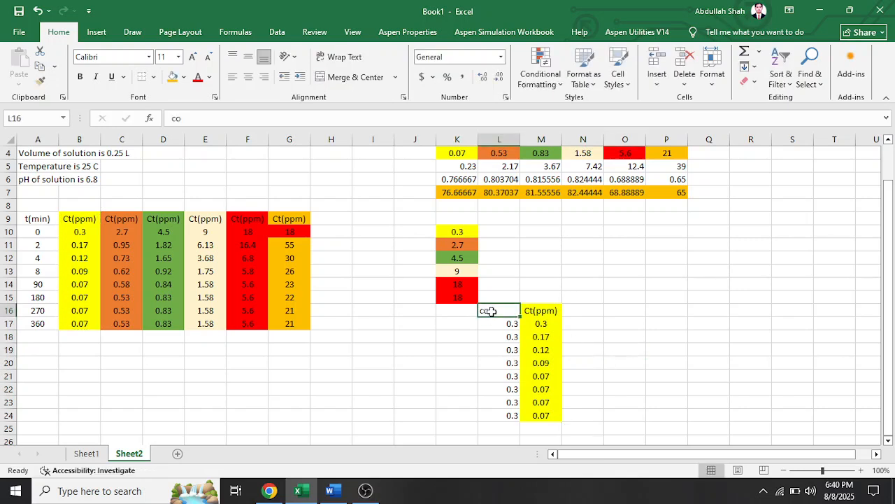
pyautogui.click(249, 77)
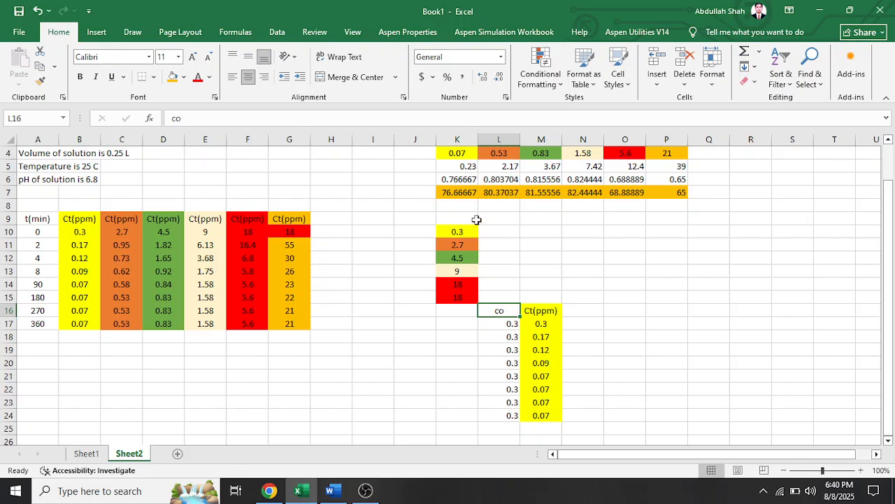
pyautogui.click(630, 322)
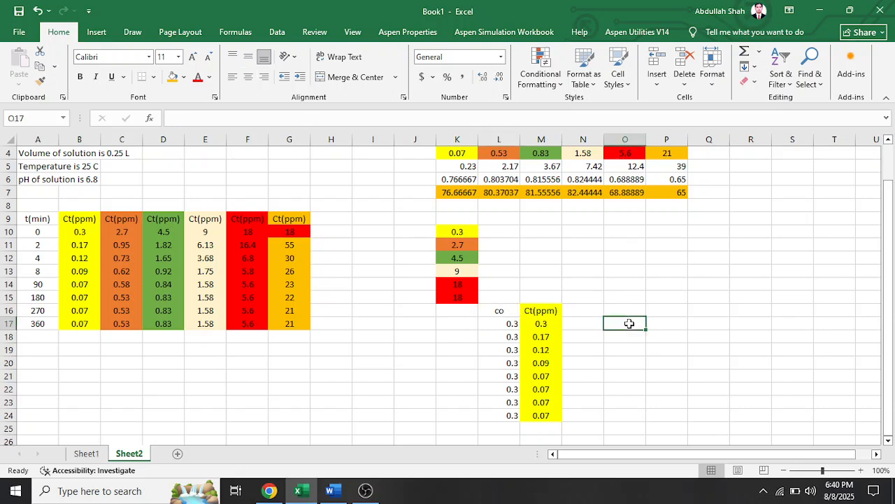
# - Calculate the concentration difference in N17 with =L17-M17 and fill the formula down to N24
pyautogui.click(576, 325)
pyautogui.write('=')
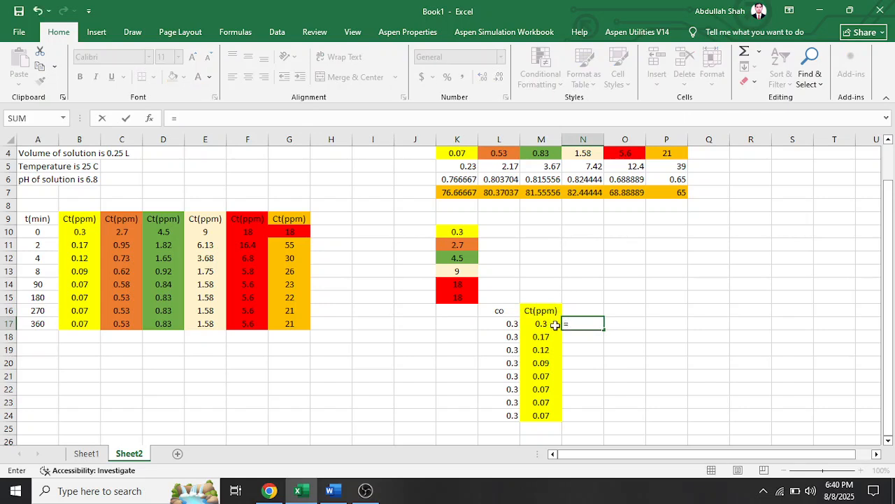
pyautogui.click(519, 325)
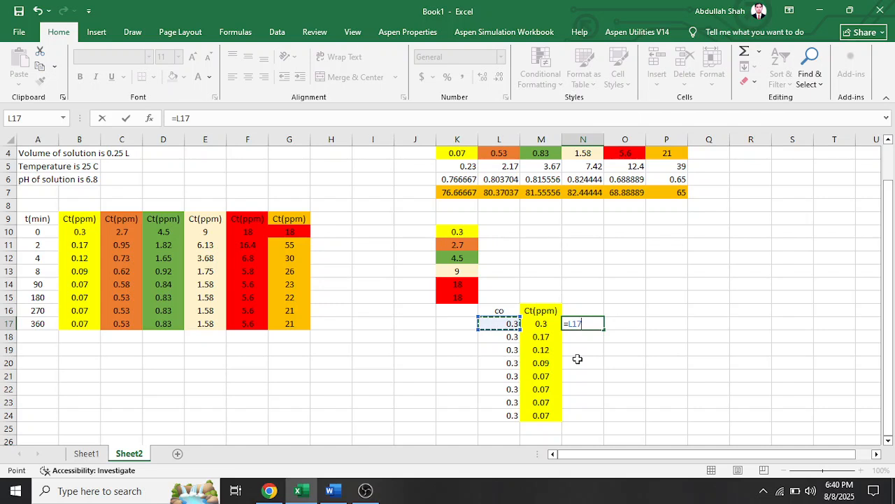
pyautogui.write('-')
pyautogui.click(548, 329)
pyautogui.press('Return')
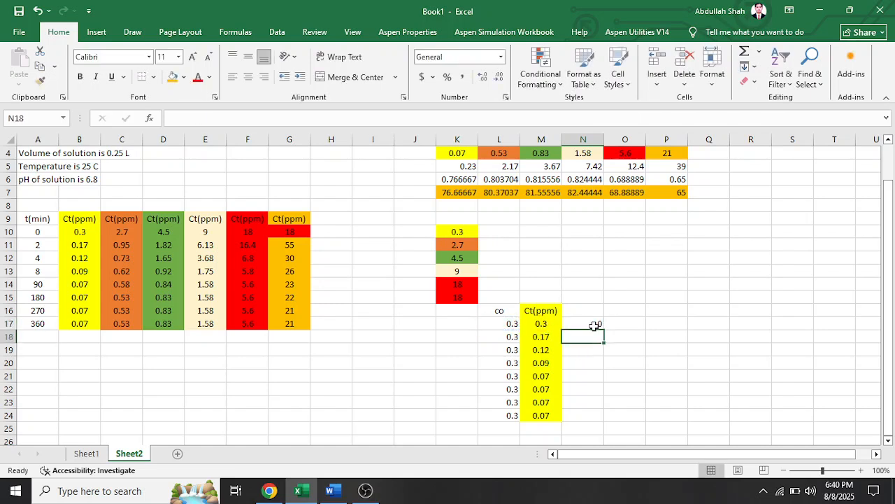
pyautogui.click(592, 323)
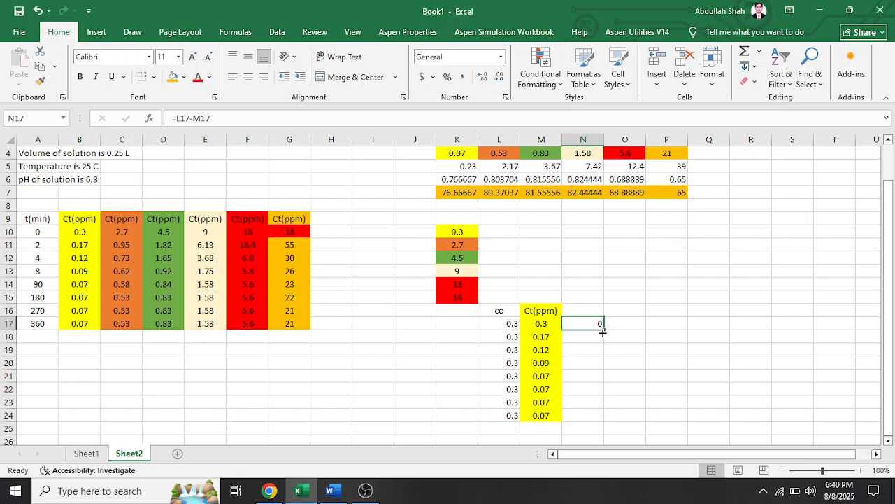
pyautogui.moveTo(603, 332); pyautogui.dragTo(604, 422)
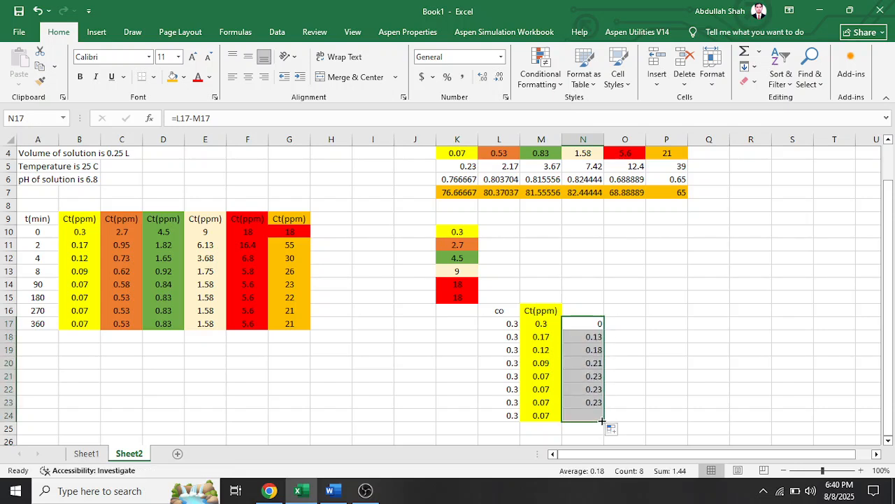
pyautogui.click(624, 325)
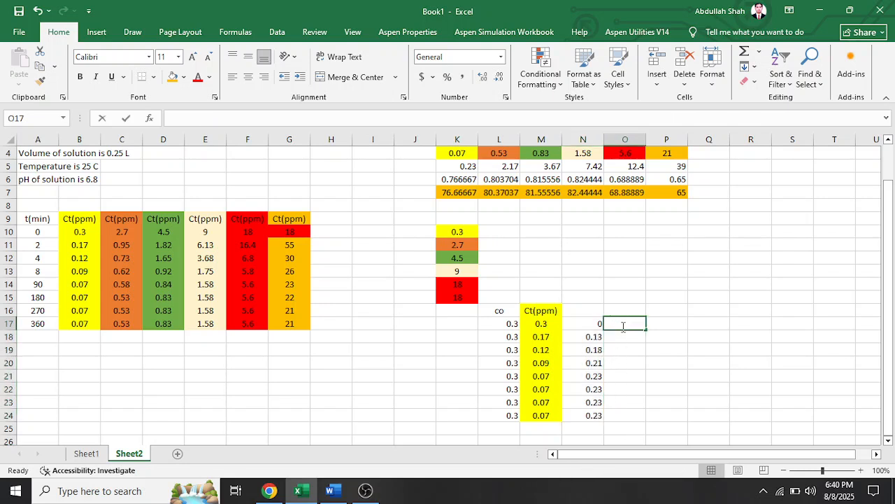
# - Multiply the concentration difference by the solution volume in O17 with =N17*0.25 and fill the formula down to O24
pyautogui.write('=')
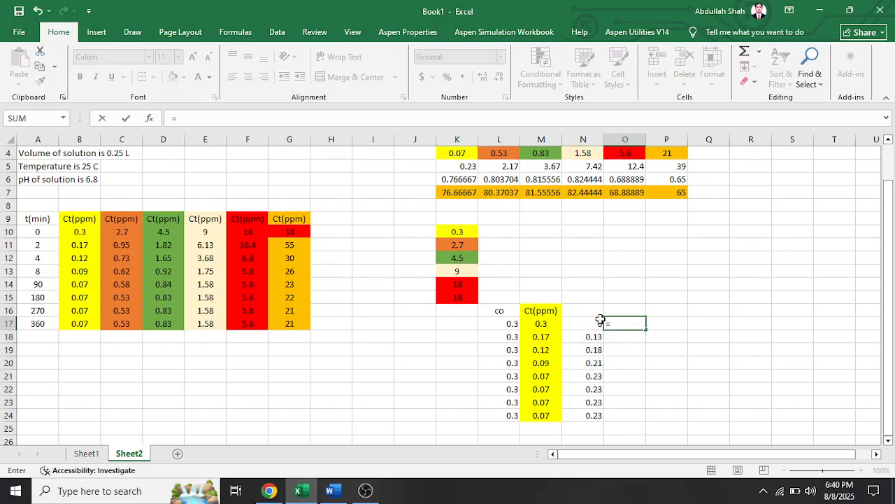
pyautogui.click(596, 322)
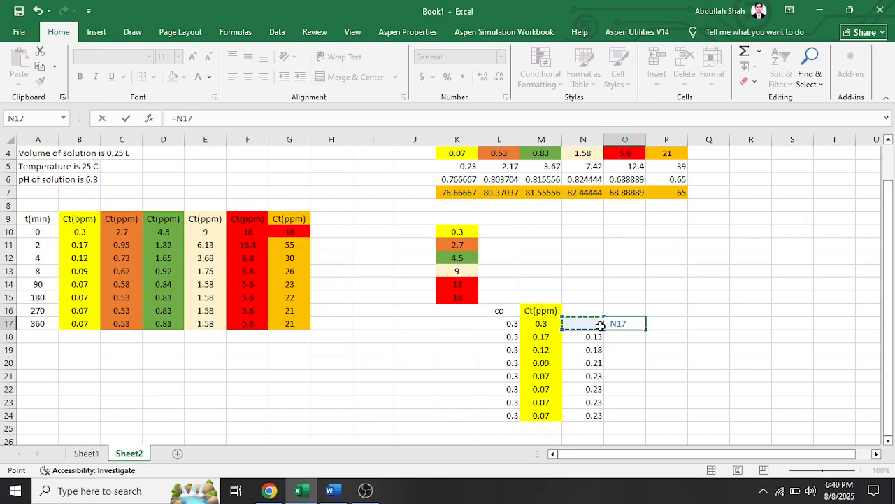
pyautogui.write('*')
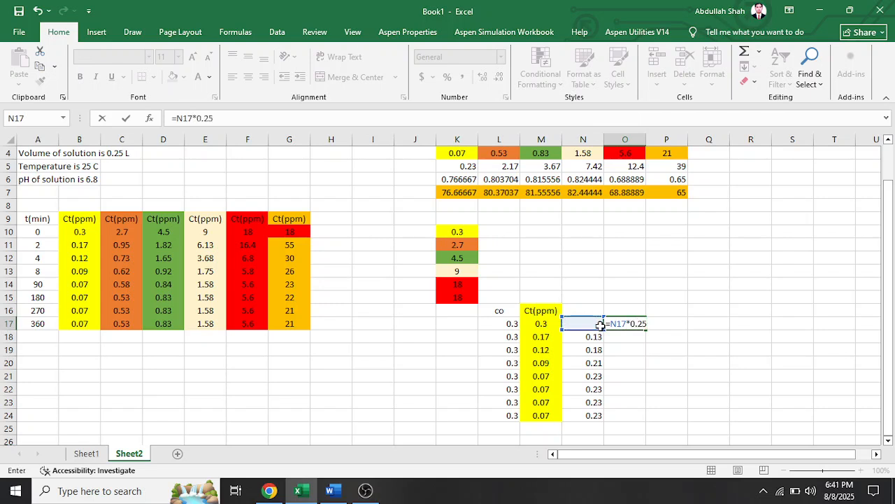
pyautogui.write('0.25')
pyautogui.press('Return')
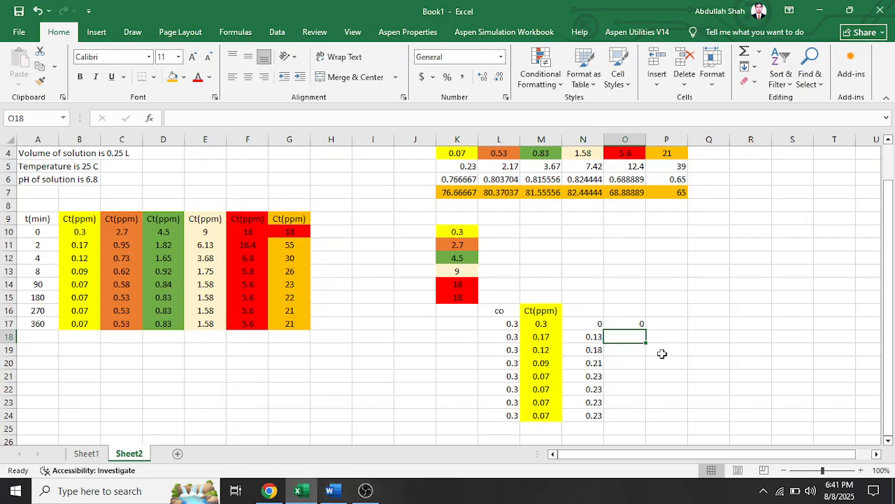
pyautogui.click(637, 324)
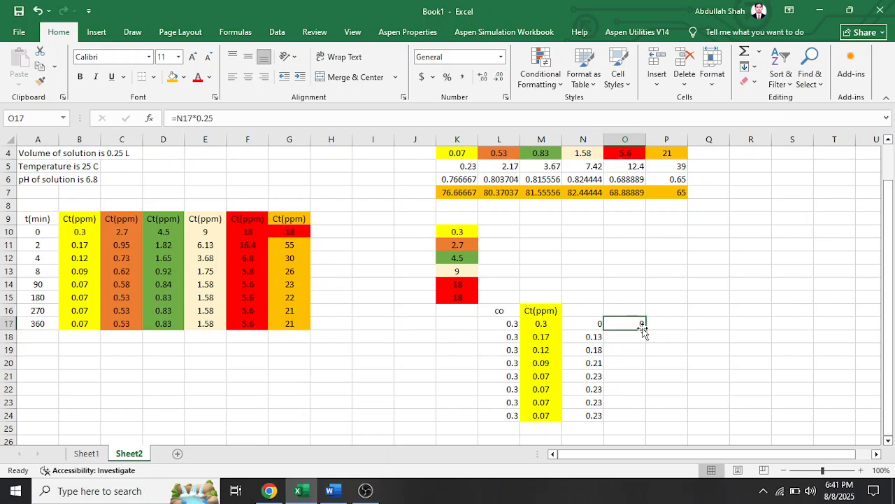
pyautogui.moveTo(644, 328); pyautogui.dragTo(647, 420)
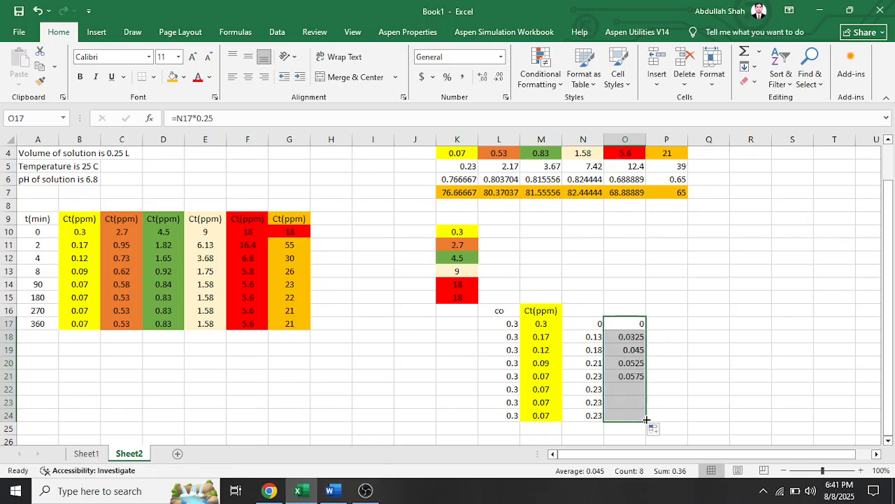
# - Divide the product by 1 in P17 with =O17/1 and fill the formula down to P24
pyautogui.click(671, 329)
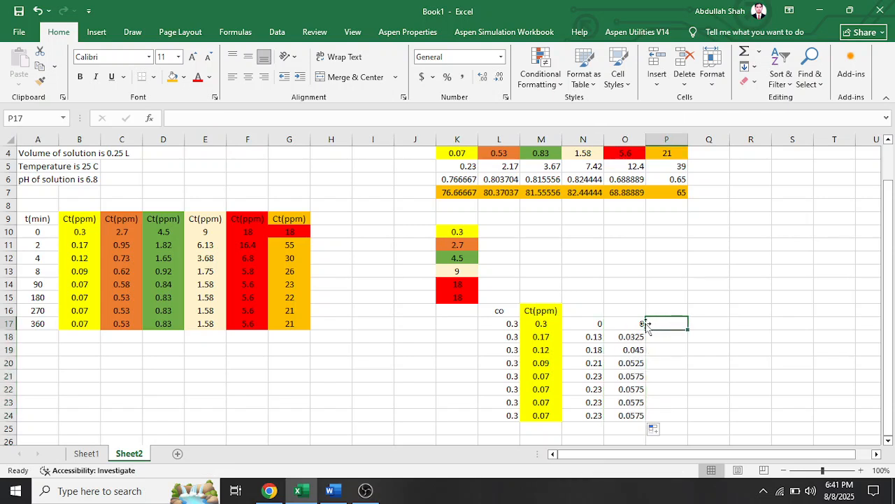
pyautogui.doubleClick(656, 323)
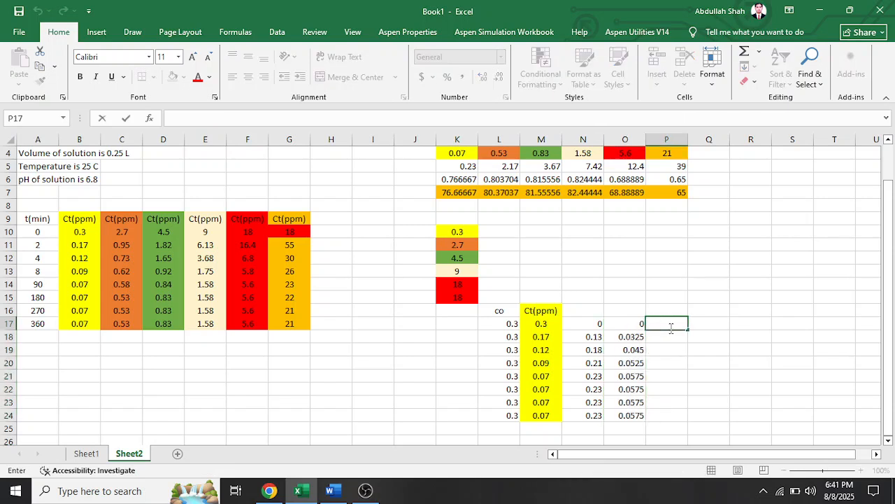
pyautogui.write('=')
pyautogui.click(638, 323)
pyautogui.write('/1')
pyautogui.press('Return')
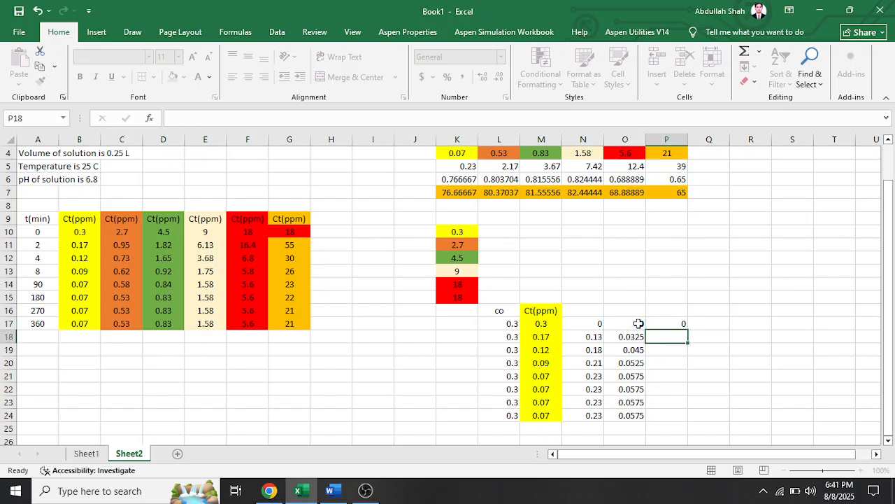
pyautogui.click(682, 323)
pyautogui.moveTo(686, 326); pyautogui.dragTo(674, 420)
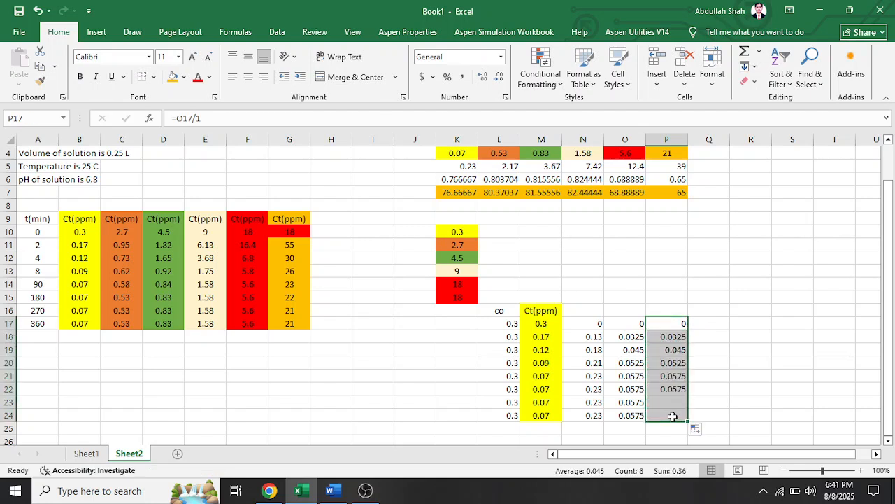
pyautogui.click(755, 364)
# - Label the capacity column "qt" in P16 and shade its values P17:P24 with the orange fill colour
pyautogui.click(671, 308)
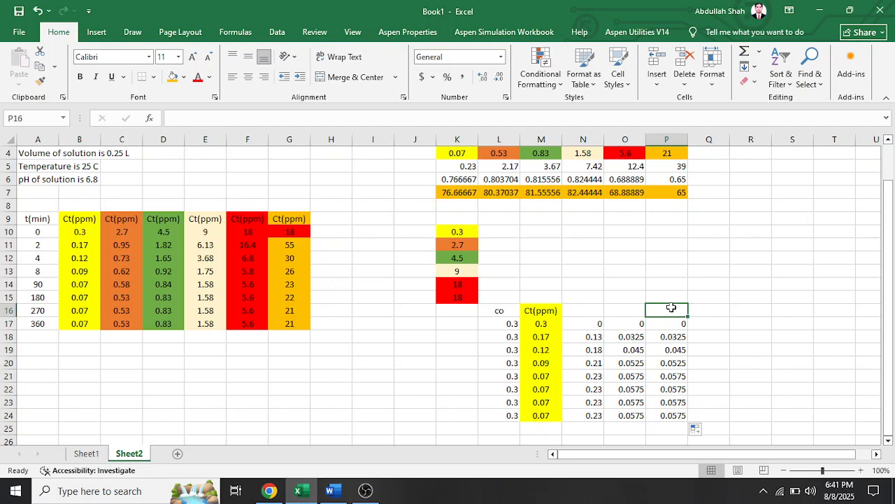
pyautogui.write('q')
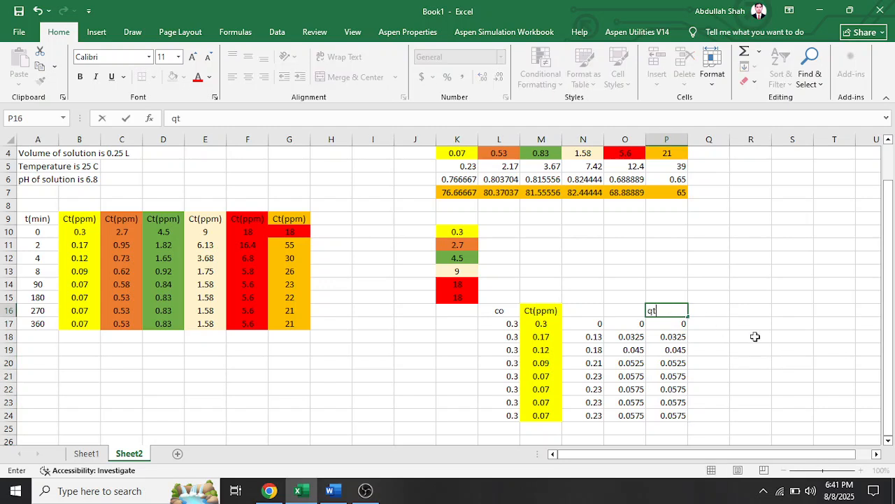
pyautogui.write('t')
pyautogui.click(748, 336)
pyautogui.moveTo(673, 319); pyautogui.dragTo(669, 408)
pyautogui.click(172, 76)
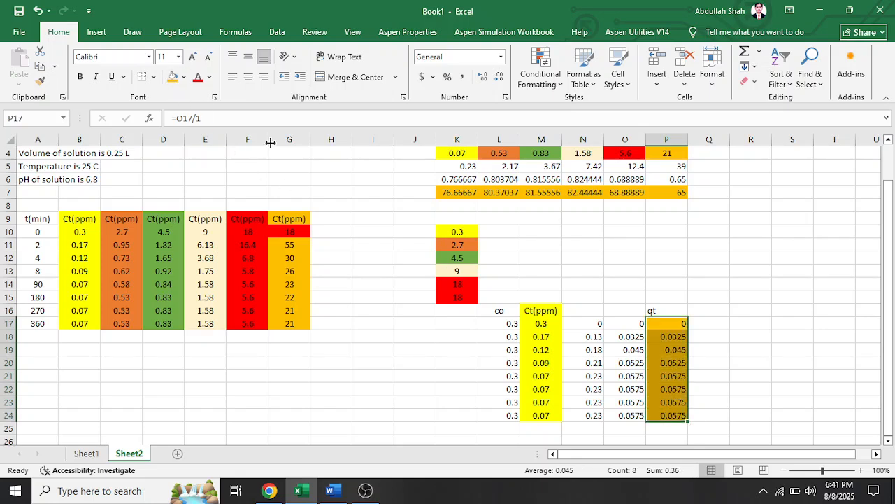
pyautogui.click(767, 347)
pyautogui.scroll(-1, 745, 334)
pyautogui.scroll(-1, 745, 334)
pyautogui.scroll(2, 745, 333)
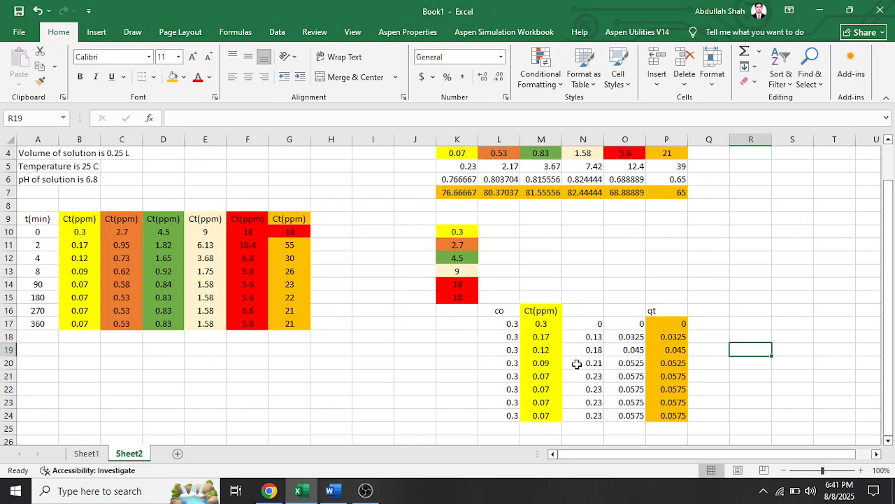
pyautogui.scroll(-1, 459, 363)
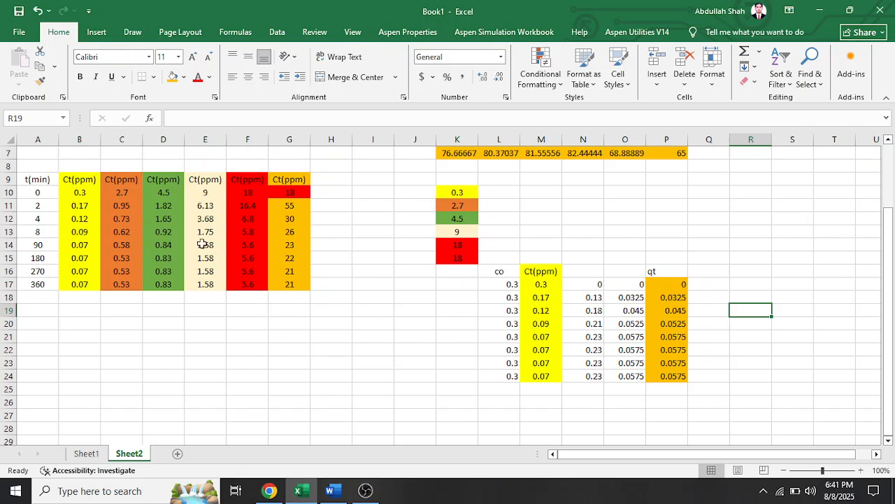
pyautogui.click(127, 191)
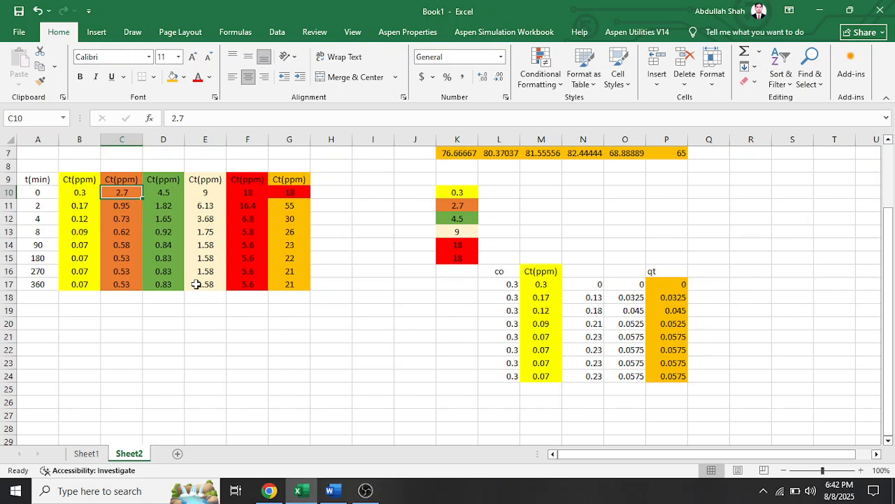
pyautogui.hotkey('ctrl', 'c')
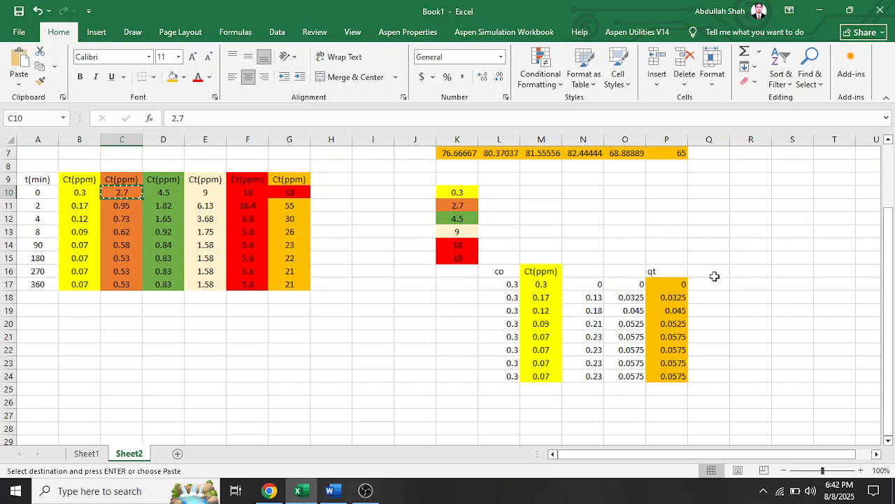
pyautogui.click(80, 347)
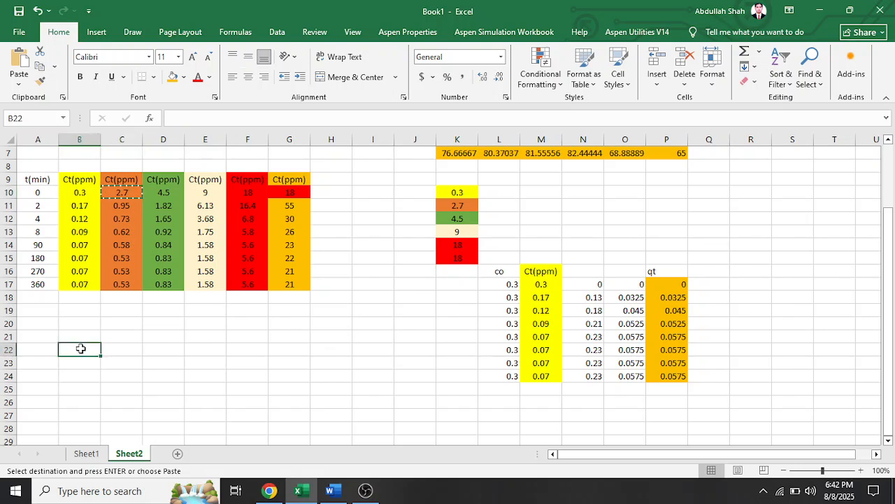
pyautogui.doubleClick(112, 348)
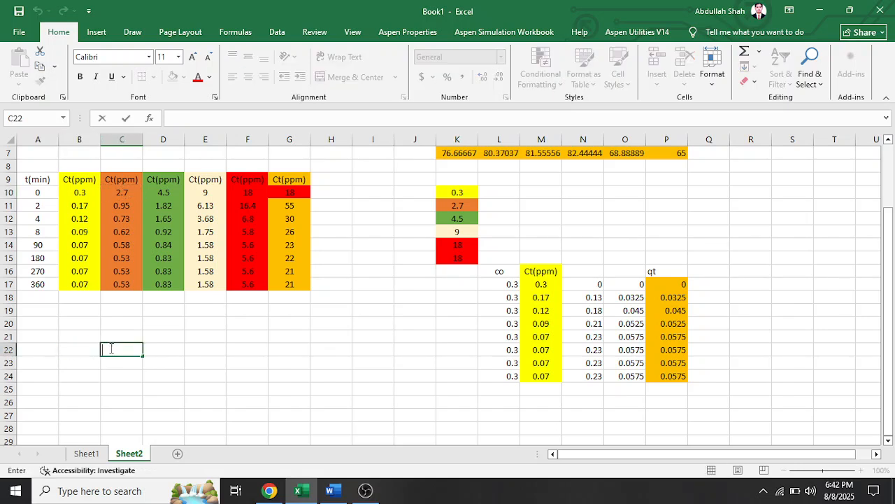
pyautogui.click(85, 346)
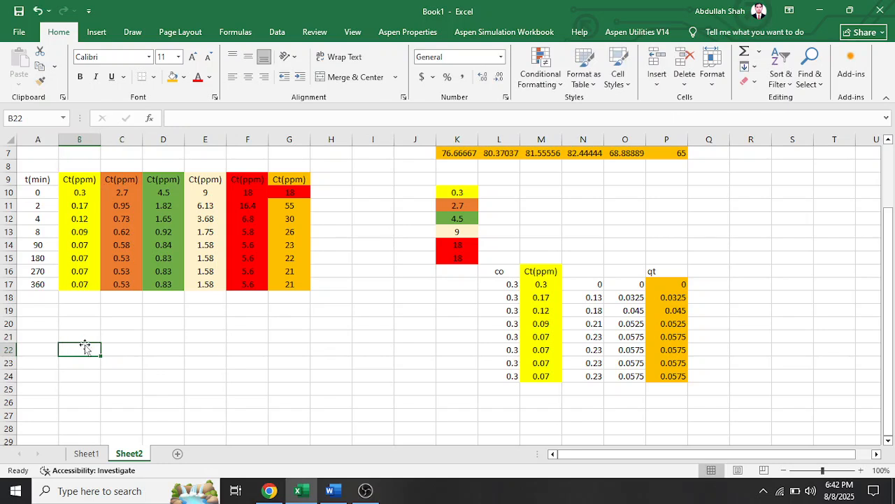
pyautogui.click(145, 351)
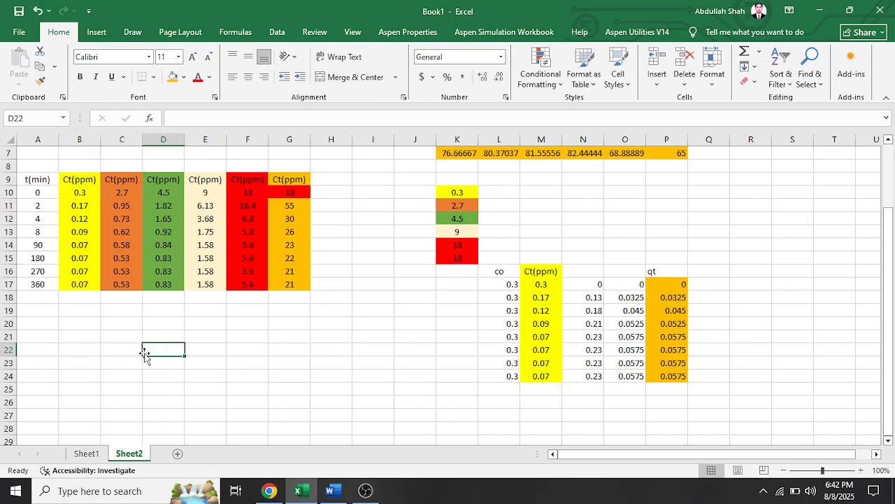
# - Copy the initial concentration 2.7 from C10 into B22 and fill it down to B29
pyautogui.click(126, 195)
pyautogui.hotkey('ctrl', 'c')
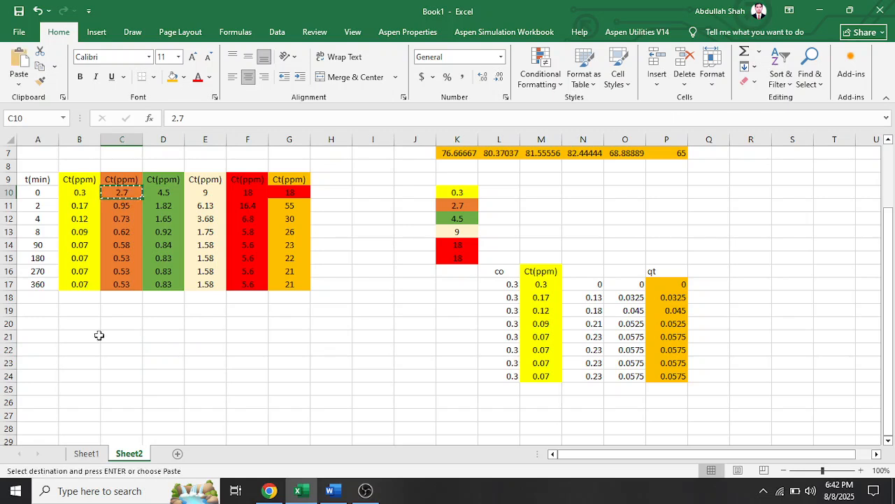
pyautogui.click(74, 348)
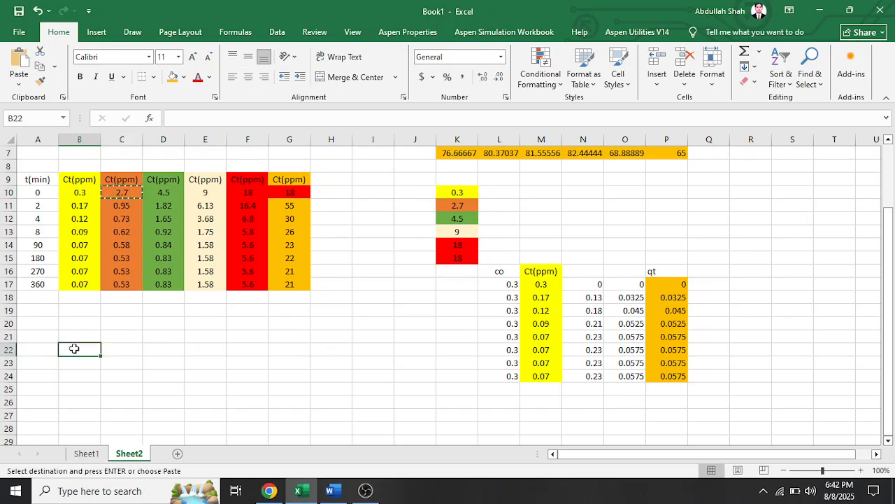
pyautogui.hotkey('ctrl', 'v')
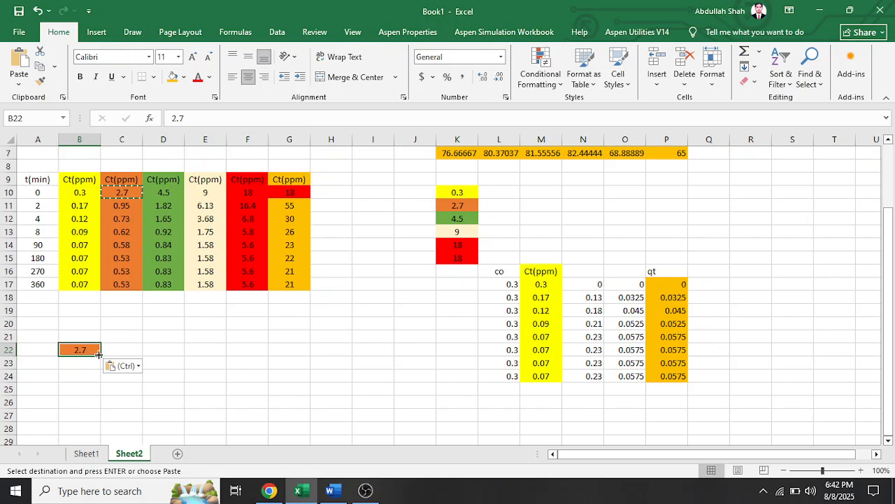
pyautogui.moveTo(100, 358); pyautogui.dragTo(97, 432)
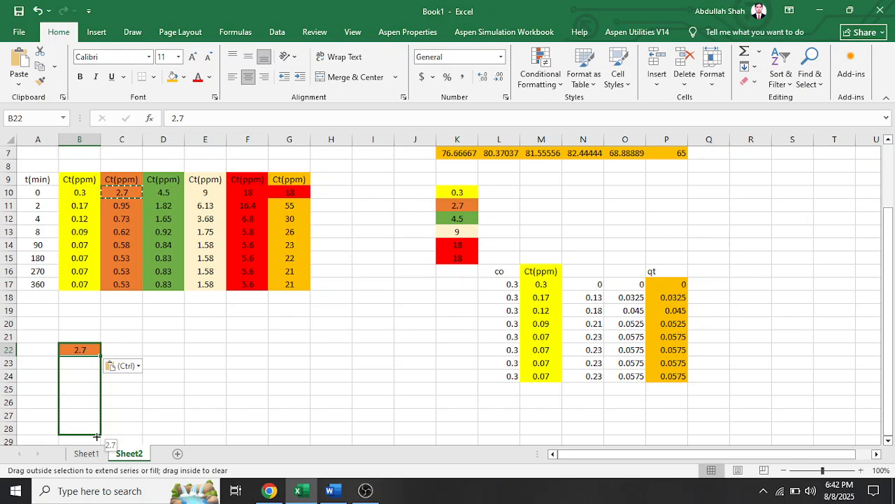
pyautogui.moveTo(97, 441); pyautogui.dragTo(96, 447)
pyautogui.scroll(-1, 175, 393)
pyautogui.scroll(-1, 175, 393)
pyautogui.scroll(1, 175, 393)
pyautogui.scroll(-2, 174, 393)
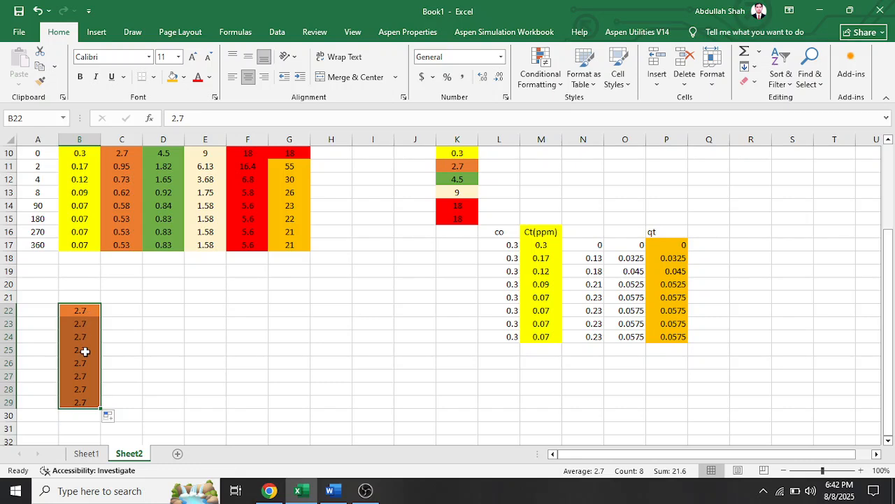
pyautogui.scroll(1, 136, 348)
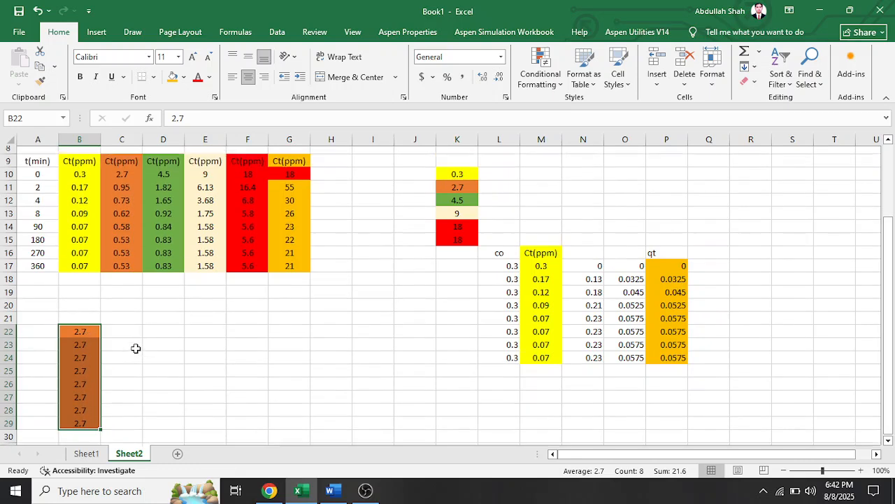
# - Copy the orange Ct(ppm) column with its header from C9:C17 into C21:C29
pyautogui.moveTo(122, 181); pyautogui.dragTo(127, 286)
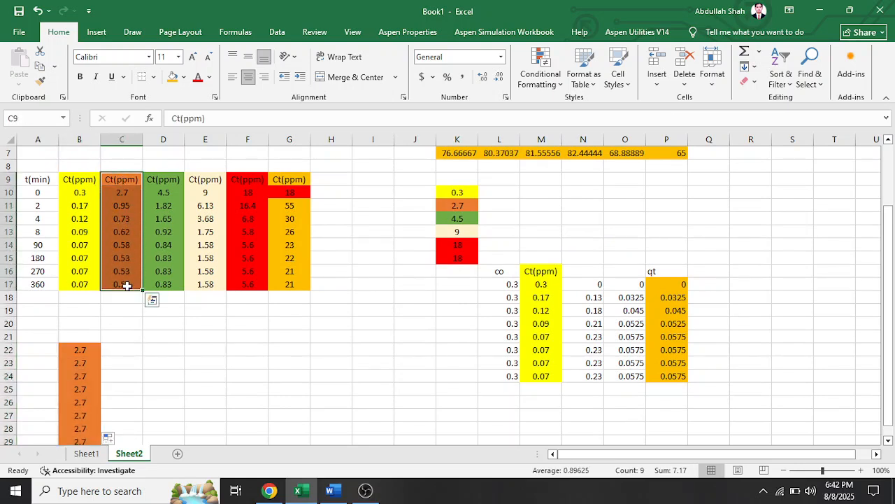
pyautogui.hotkey('ctrl', 'c')
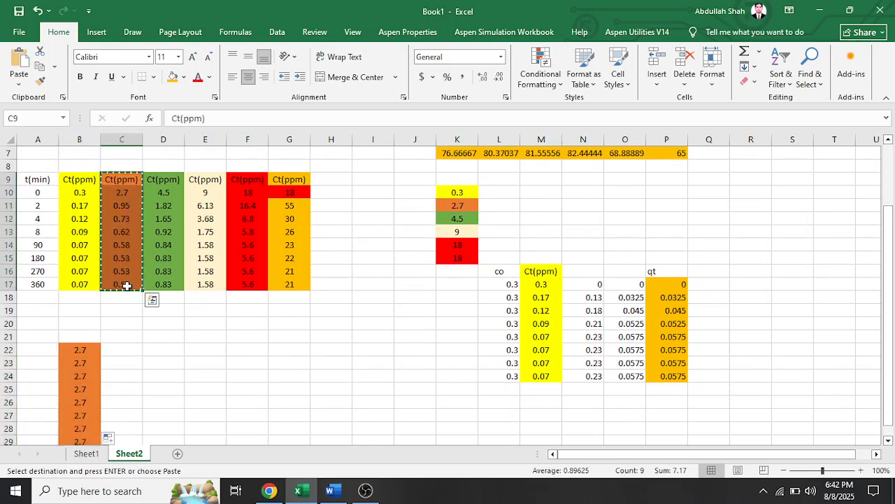
pyautogui.click(114, 336)
pyautogui.hotkey('ctrl', 'v')
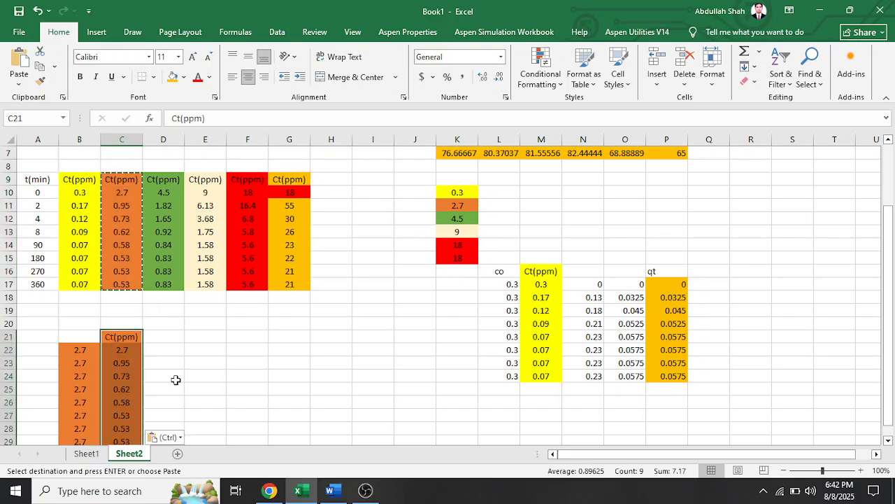
# - Label the new 2.7 ppm initial concentration column with the header "co" in B21
pyautogui.scroll(-1, 179, 378)
pyautogui.click(93, 299)
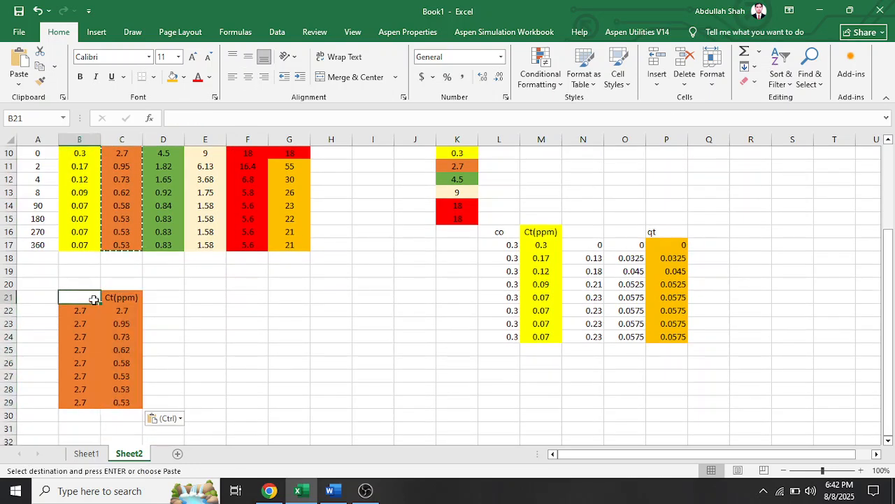
pyautogui.write('co')
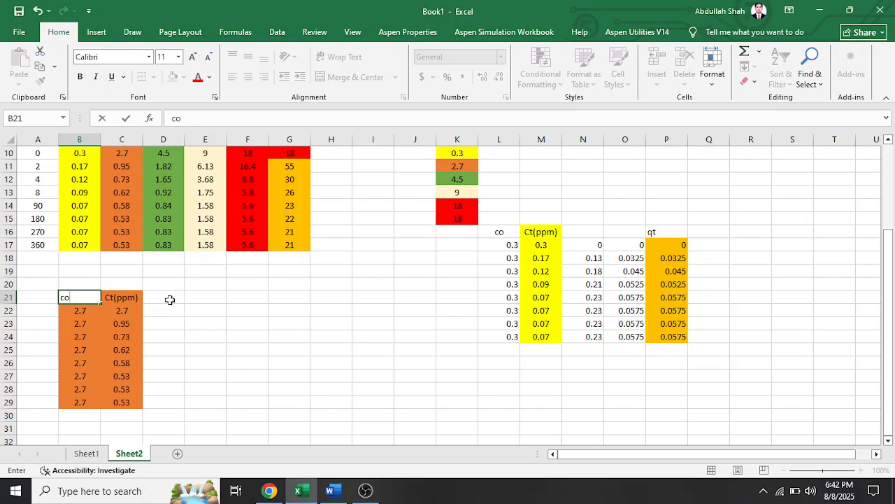
pyautogui.click(173, 300)
# - Calculate the concentration difference in D22 with =B22-C22 and fill the formula down to D29
pyautogui.click(163, 308)
pyautogui.write('=')
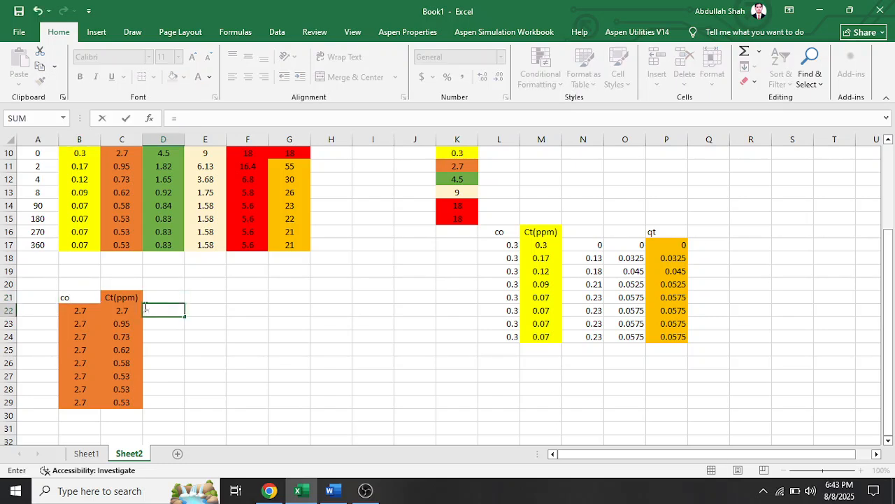
pyautogui.click(82, 312)
pyautogui.write('-')
pyautogui.click(124, 310)
pyautogui.hotkey('ctrl', 'Return')
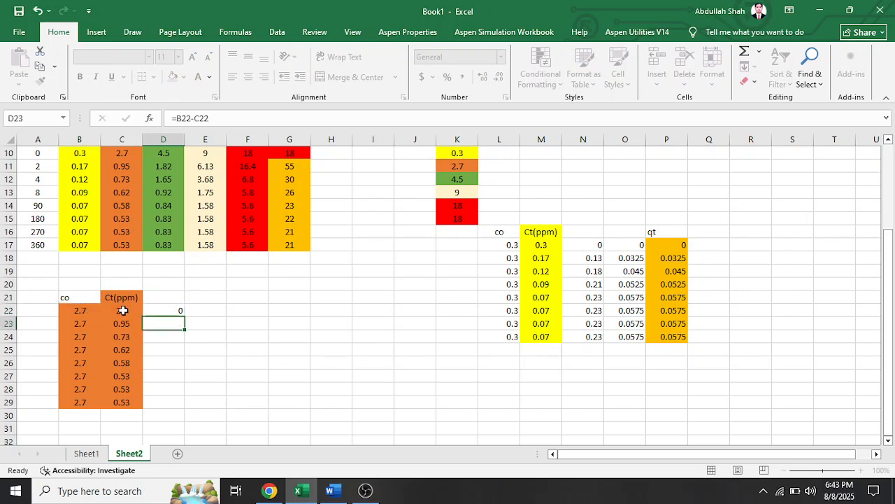
pyautogui.moveTo(183, 318); pyautogui.dragTo(163, 407)
# - Calculate the adsorption capacity in E22 with =D22*0.25 and fill the formula down to E29
pyautogui.click(207, 310)
pyautogui.write('=')
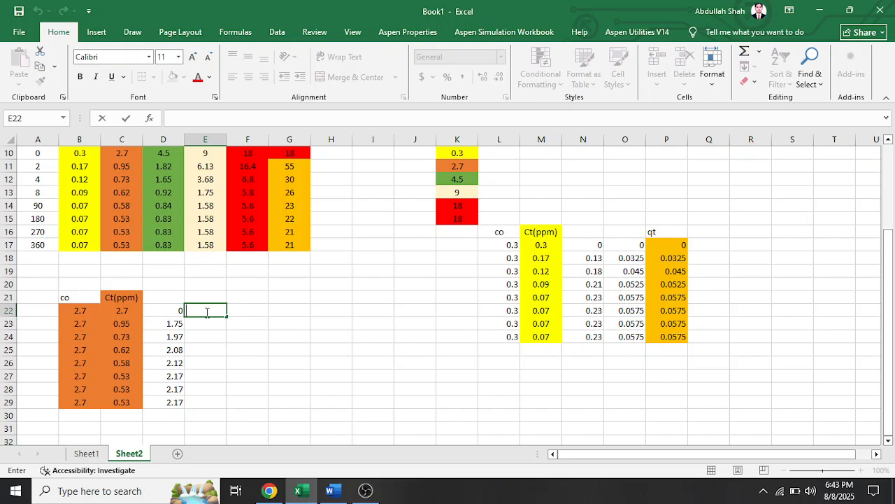
pyautogui.write('=')
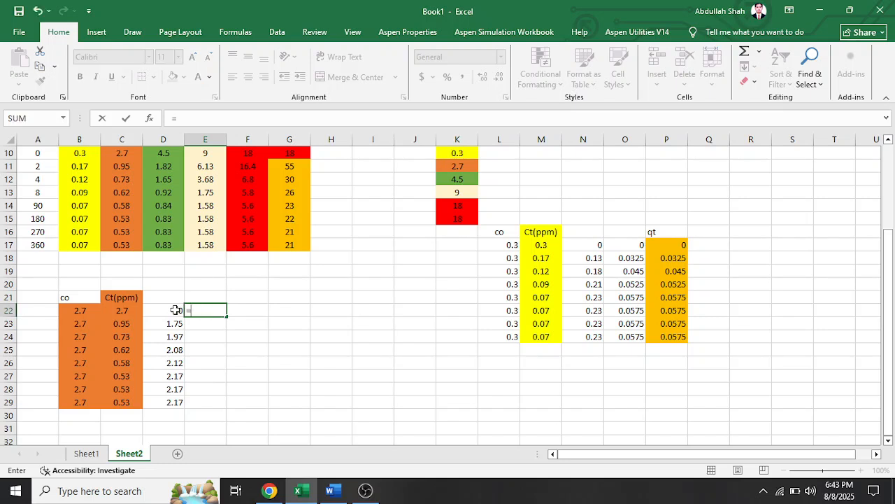
pyautogui.click(176, 310)
pyautogui.write('*')
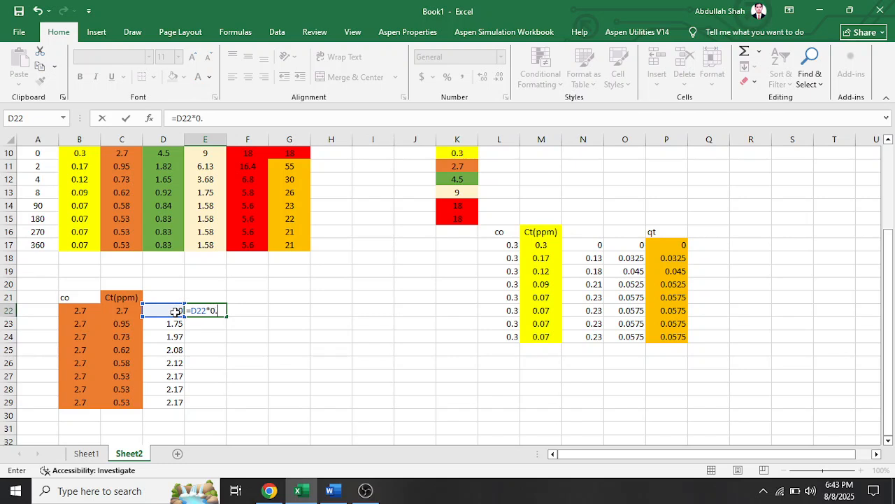
pyautogui.press('Return')
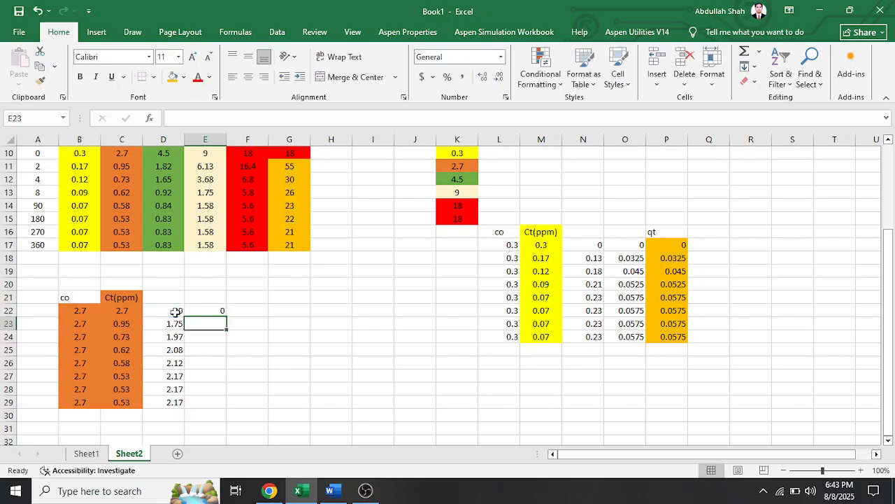
pyautogui.click(211, 312)
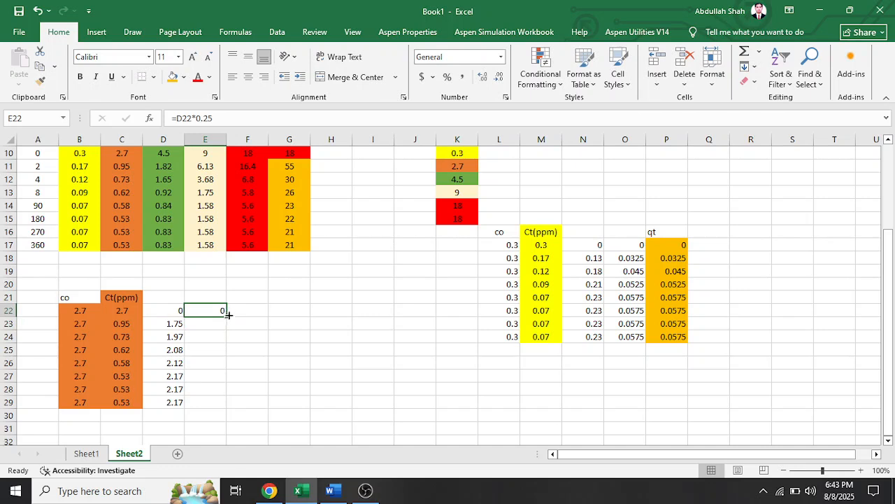
pyautogui.moveTo(225, 317); pyautogui.dragTo(214, 411)
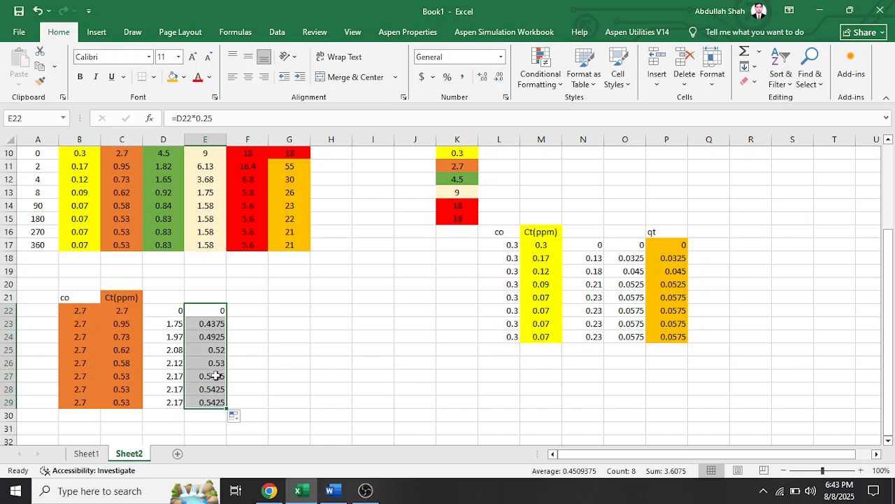
# - Shade the adsorption capacity results in E22:E29 gold and label the column "qt" in E21
pyautogui.moveTo(216, 311); pyautogui.dragTo(218, 400)
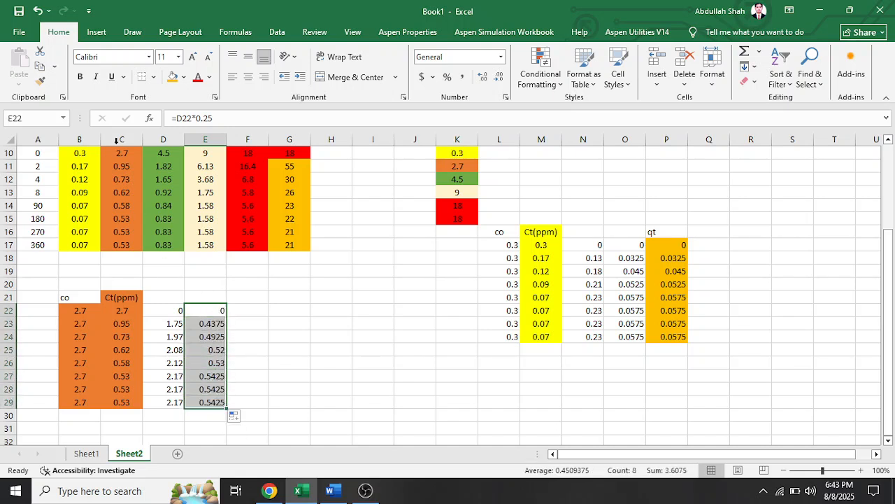
pyautogui.click(173, 77)
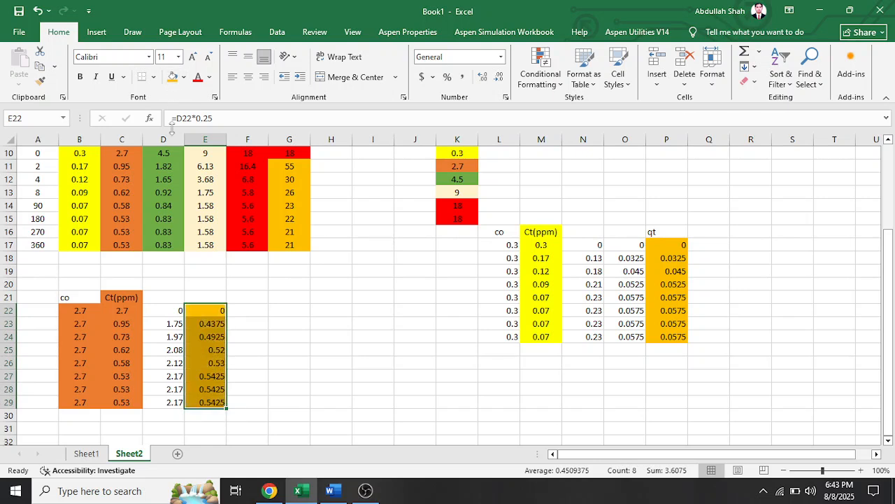
pyautogui.click(218, 297)
pyautogui.write('q')
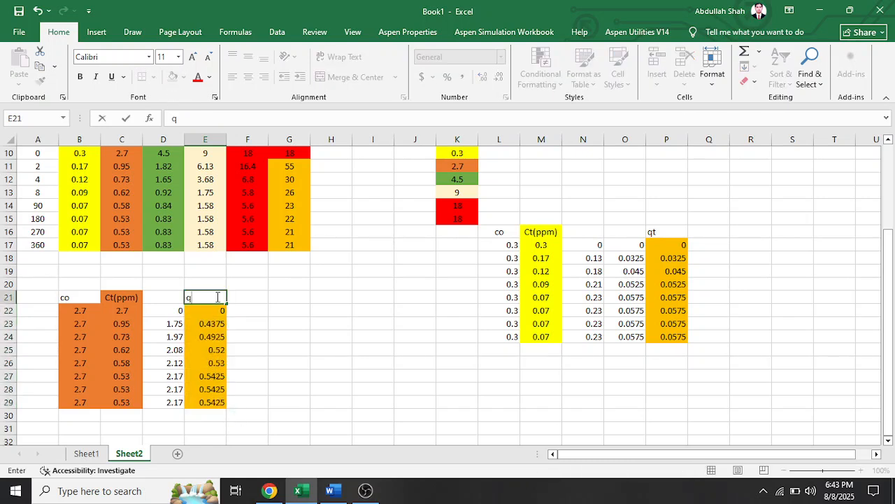
pyautogui.click(272, 321)
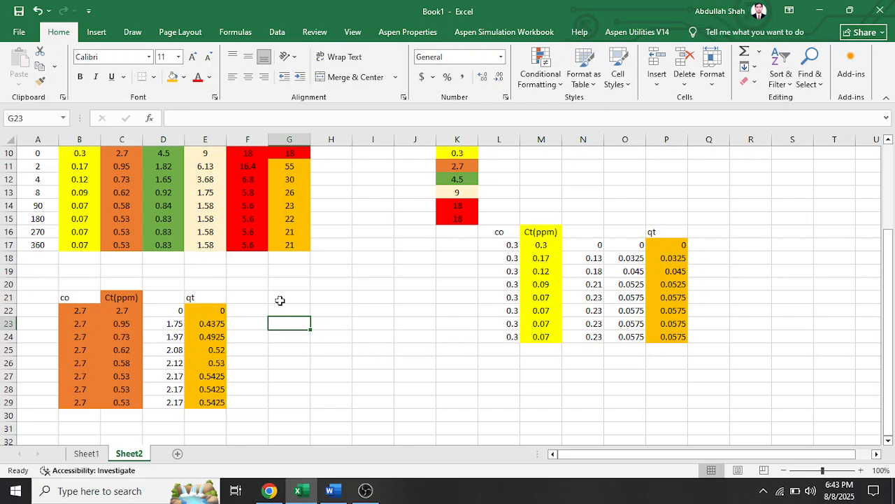
# - Copy the initial concentration 4.5 from D10 into G21 and fill it down to G28
pyautogui.scroll(1, 279, 300)
pyautogui.click(168, 193)
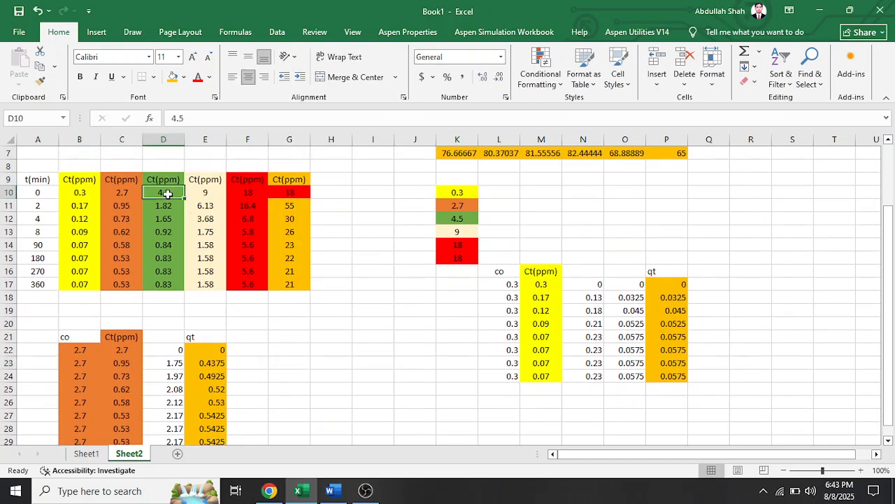
pyautogui.hotkey('ctrl', 'c')
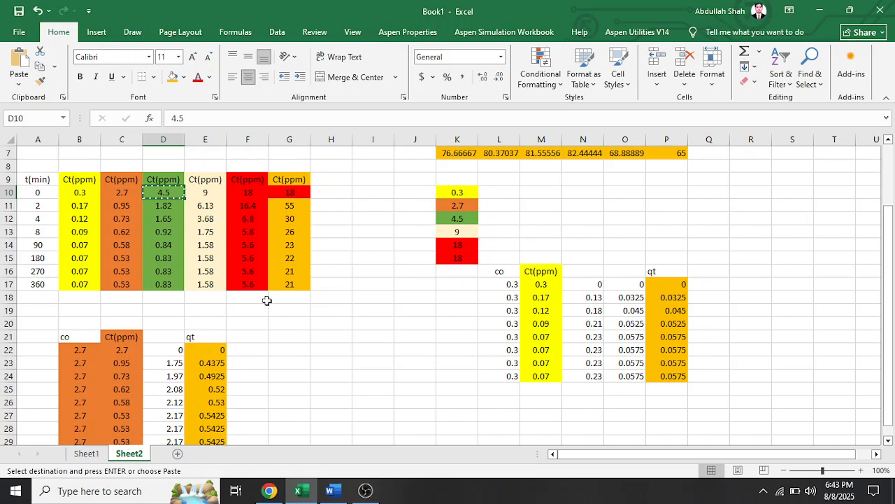
pyautogui.click(281, 340)
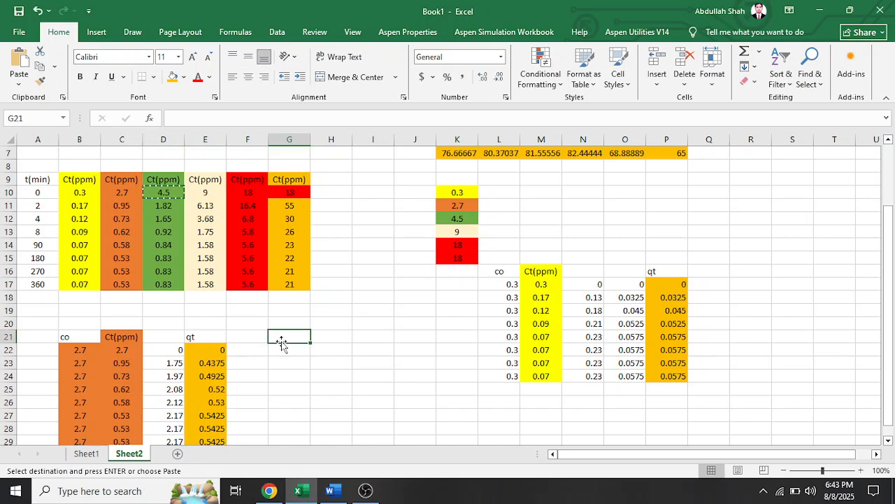
pyautogui.hotkey('ctrl', 'v')
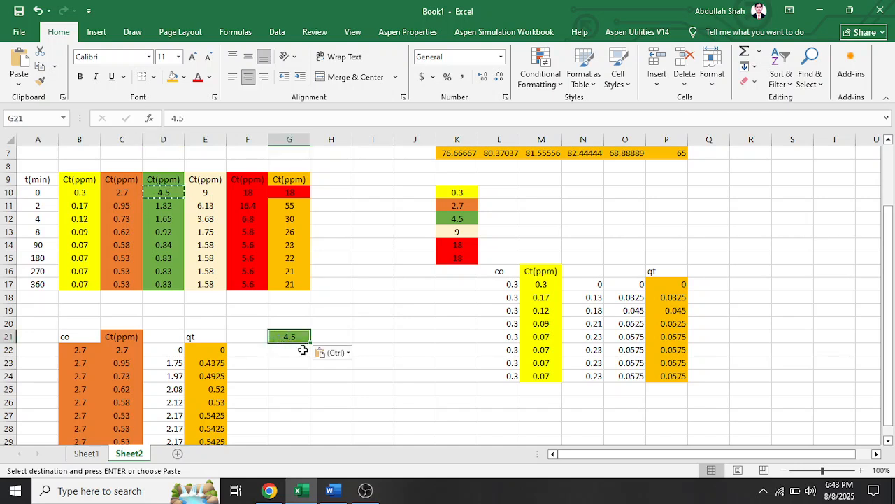
pyautogui.moveTo(310, 343); pyautogui.dragTo(302, 425)
# - Label the new 4.5 ppm initial concentration column with the header "co" in G20
pyautogui.click(298, 326)
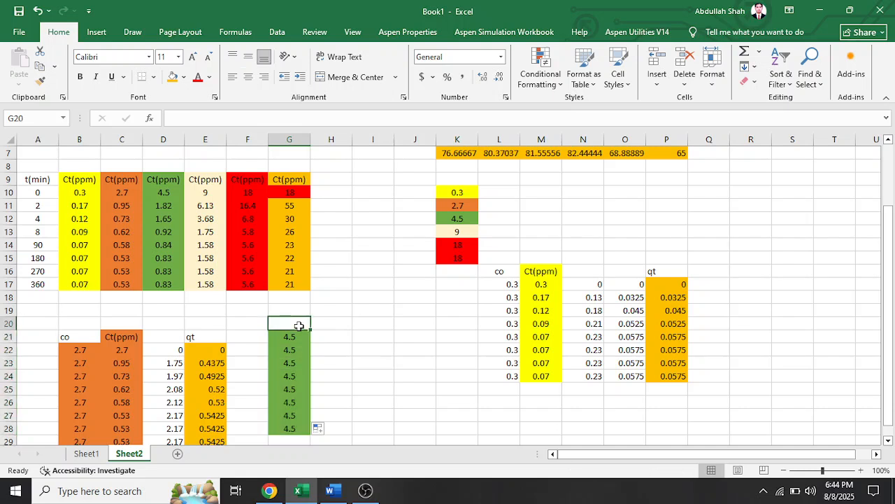
pyautogui.write('co')
pyautogui.press('Tab')
# - Copy the green Ct(ppm) column with its header from D9:D17 into H20:H28
pyautogui.moveTo(163, 185); pyautogui.dragTo(162, 282)
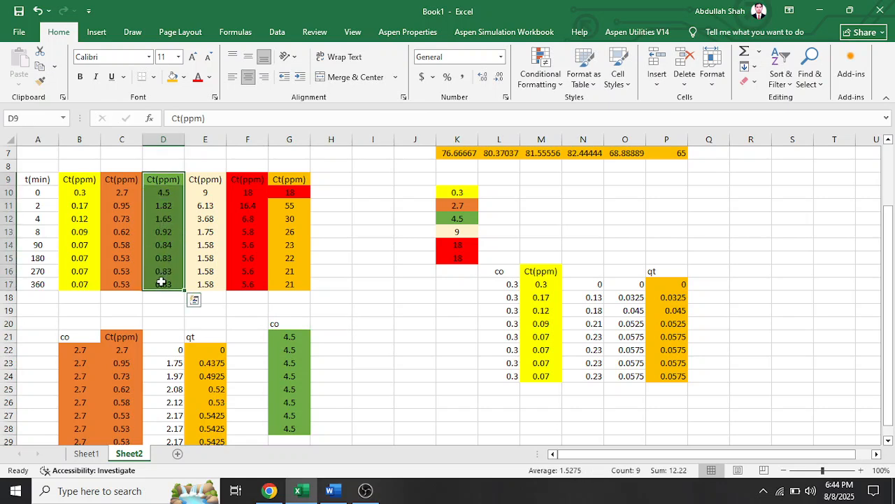
pyautogui.hotkey('ctrl', 'c')
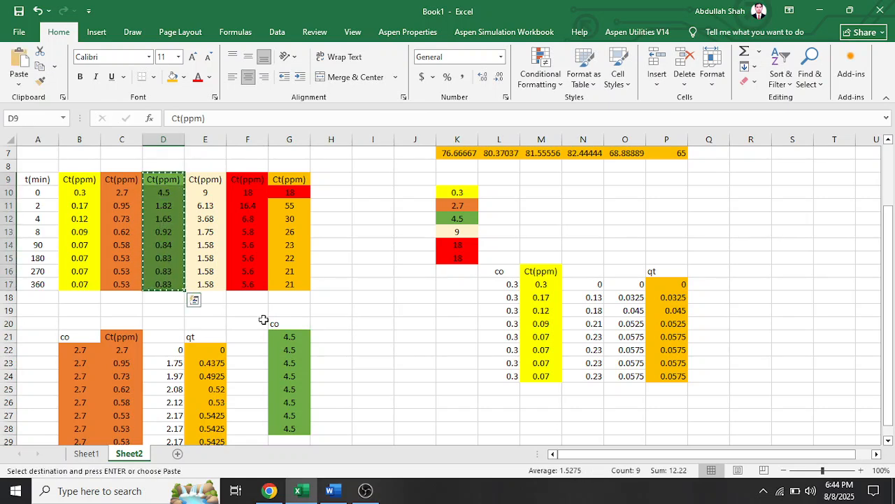
pyautogui.click(327, 327)
pyautogui.hotkey('ctrl', 'v')
# - Calculate the concentration difference in I21 with =G21-H21 and fill the formula down to I28
pyautogui.click(375, 335)
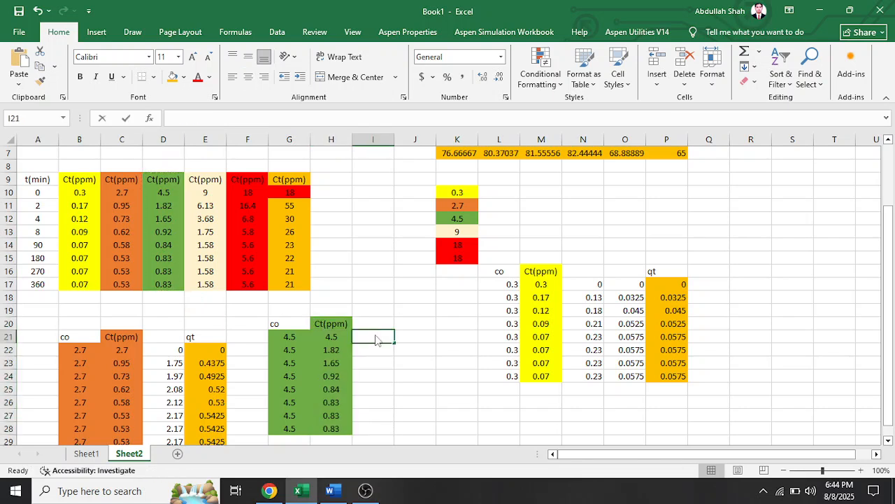
pyautogui.write('=')
pyautogui.click(293, 336)
pyautogui.write('-')
pyautogui.click(328, 338)
pyautogui.press('Return')
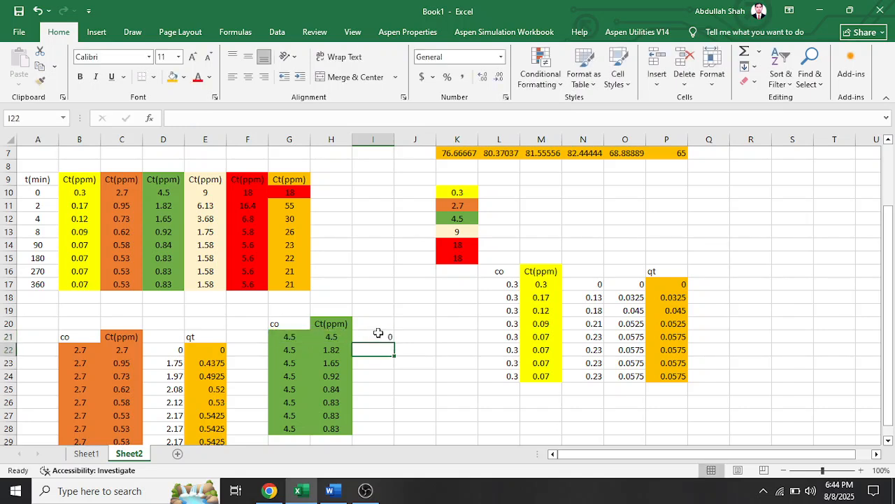
pyautogui.click(377, 338)
pyautogui.moveTo(393, 341); pyautogui.dragTo(379, 428)
# - Calculate the adsorption capacity in J21 with =I21*0.25 and fill the formula down to J28
pyautogui.doubleClick(406, 338)
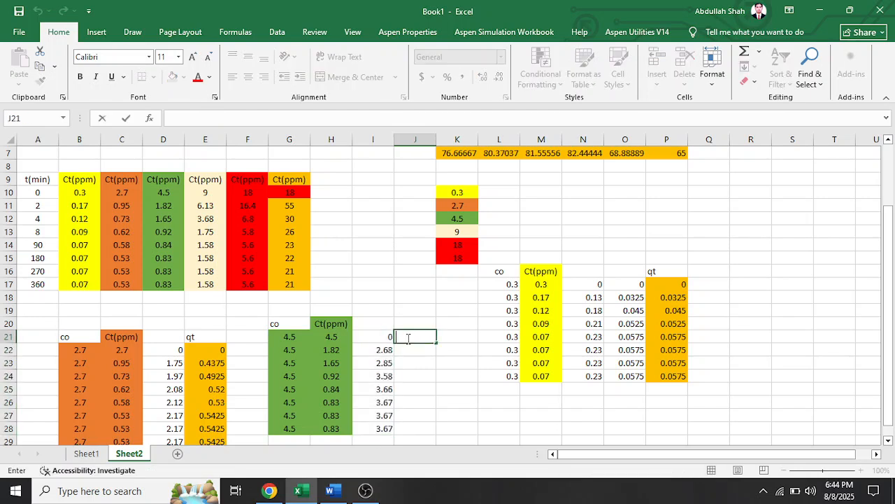
pyautogui.write('=')
pyautogui.click(385, 336)
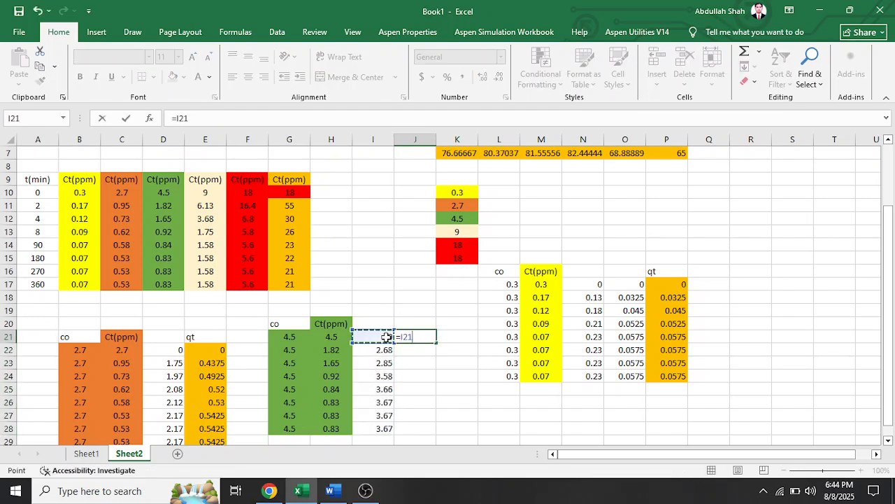
pyautogui.write('*')
pyautogui.press('Return')
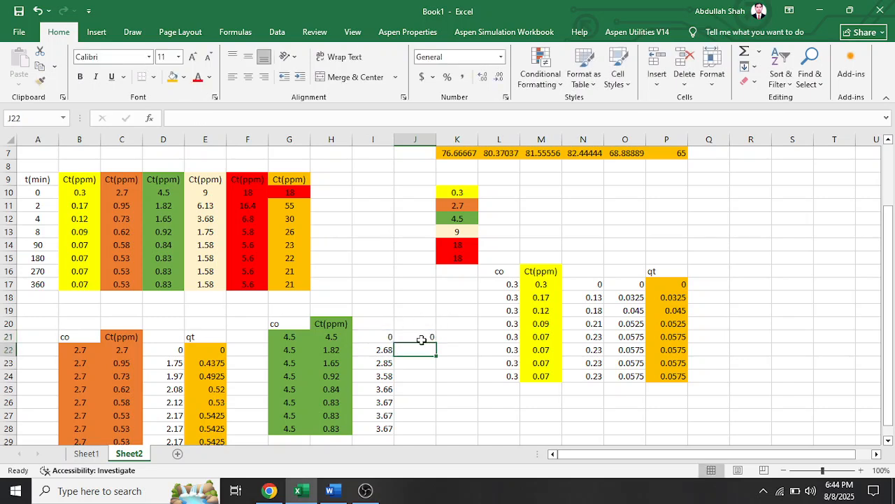
pyautogui.click(421, 340)
pyautogui.moveTo(436, 342); pyautogui.dragTo(423, 430)
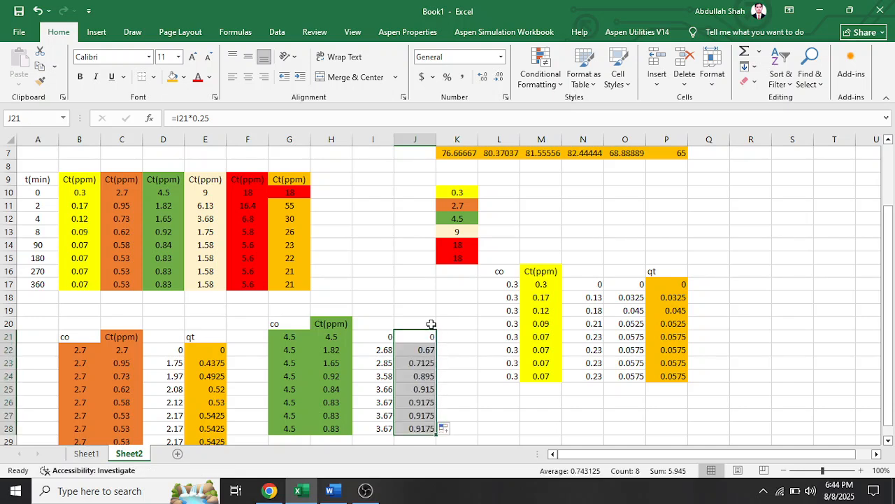
# - Shade the adsorption capacity results in J21:J28 gold and label the column "qt" in J20
pyautogui.click(172, 79)
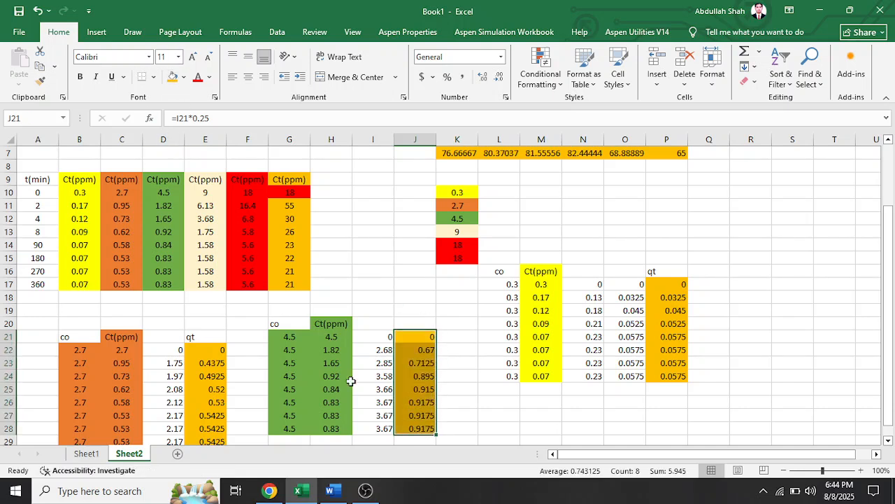
pyautogui.click(420, 320)
pyautogui.doubleClick(419, 322)
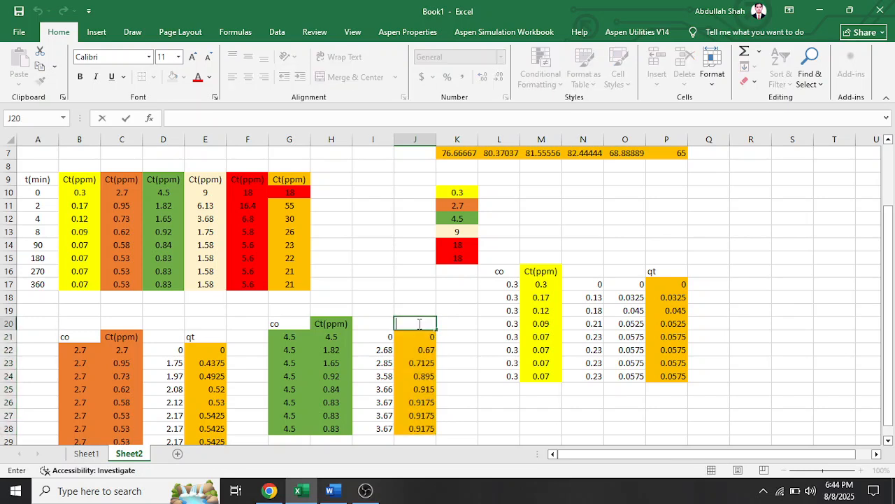
pyautogui.write('qt')
pyautogui.click(468, 367)
# - Copy the initial concentration 9 from E10 into B33, below the 2.7 ppm table
pyautogui.scroll(-1, 468, 376)
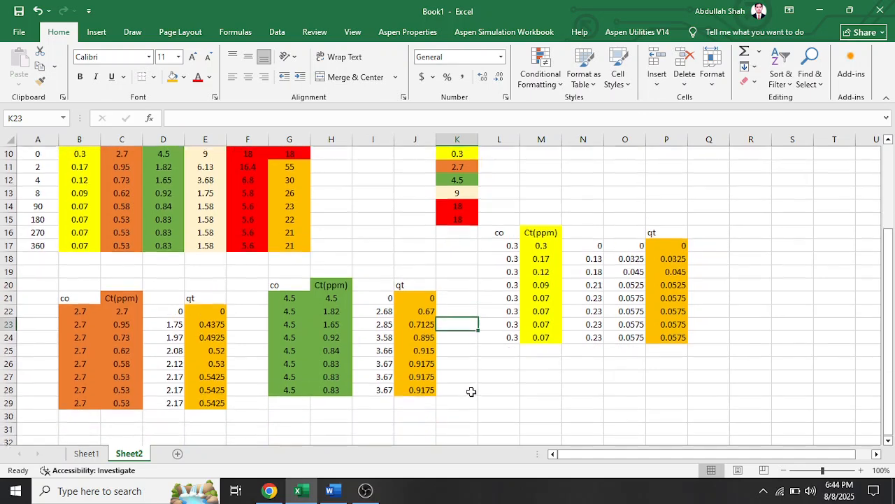
pyautogui.scroll(1, 471, 392)
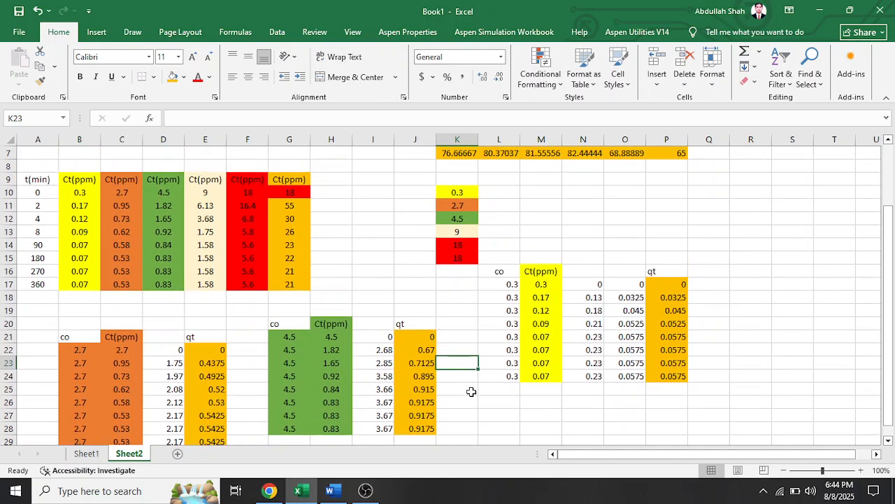
pyautogui.click(210, 194)
pyautogui.hotkey('ctrl', 'c')
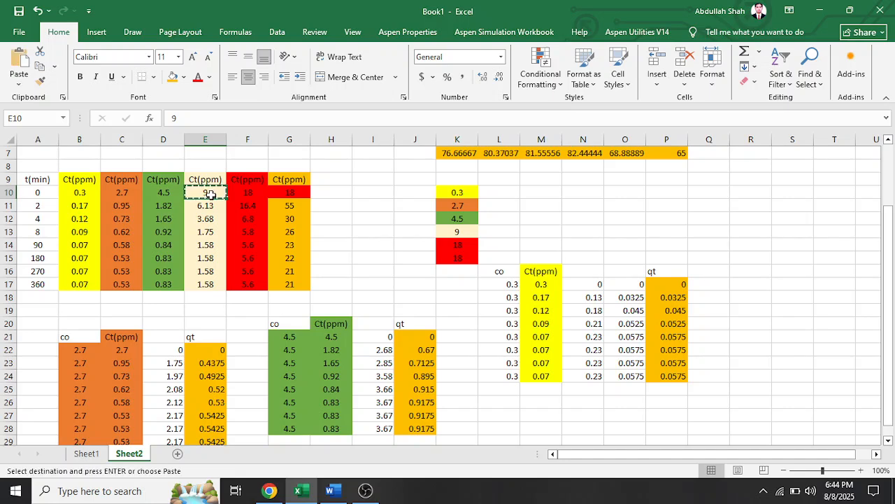
pyautogui.scroll(-4, 210, 231)
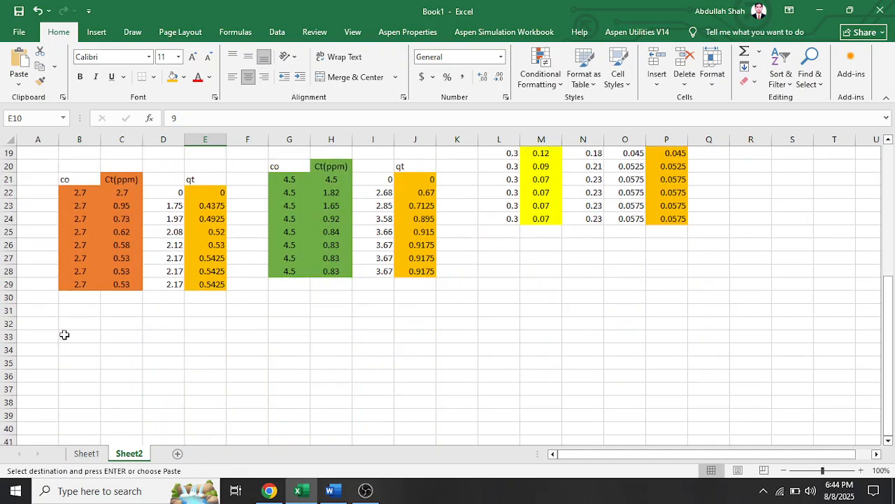
pyautogui.click(70, 335)
pyautogui.hotkey('ctrl', 'v')
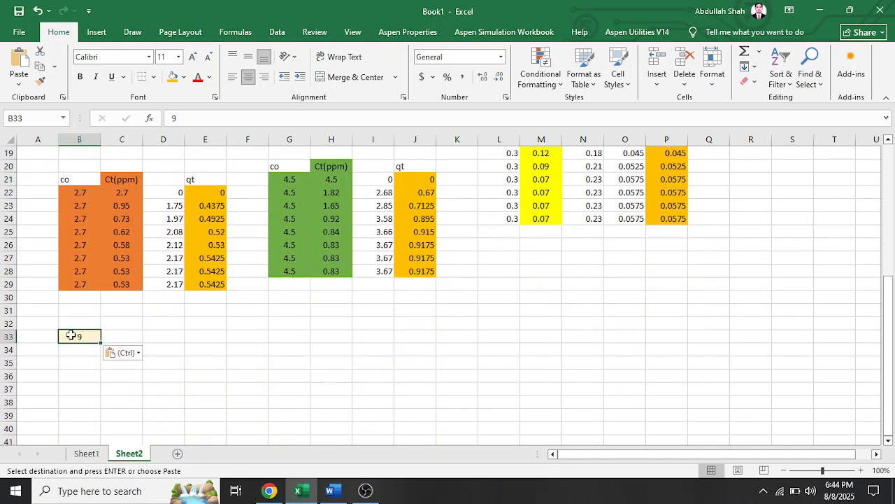
# - Label the new 9 ppm initial concentration column with the header "co" in B32
pyautogui.click(84, 325)
pyautogui.write('c')
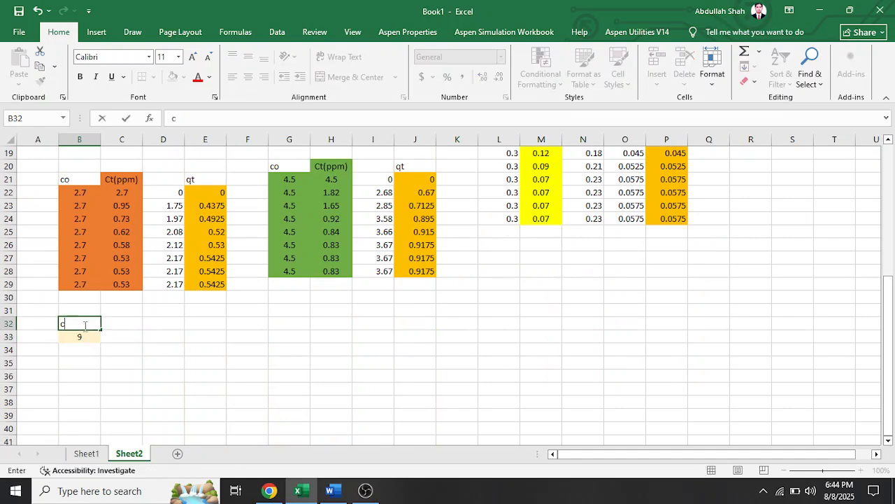
pyautogui.write('o')
pyautogui.click(86, 365)
# - Fill the initial concentration 9 from B33 down to B40
pyautogui.scroll(-1, 86, 369)
pyautogui.click(84, 298)
pyautogui.moveTo(99, 303); pyautogui.dragTo(89, 393)
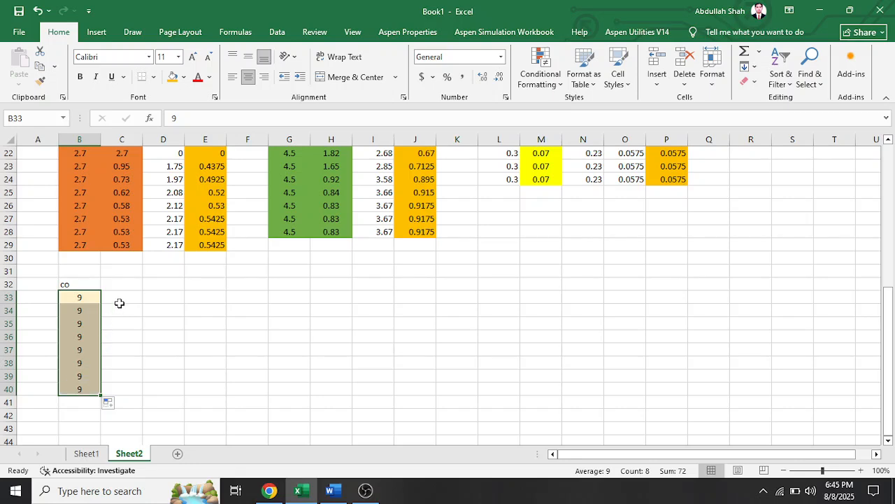
# - Copy the Ct(ppm) column E9:E17 for the 9 ppm concentration into C32, beside the 9 ppm co column
pyautogui.click(124, 287)
pyautogui.scroll(4, 161, 329)
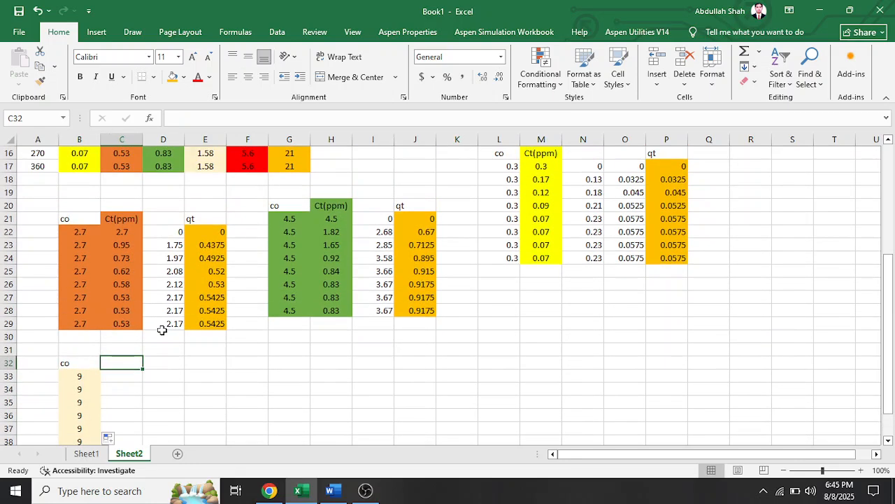
pyautogui.scroll(1, 161, 329)
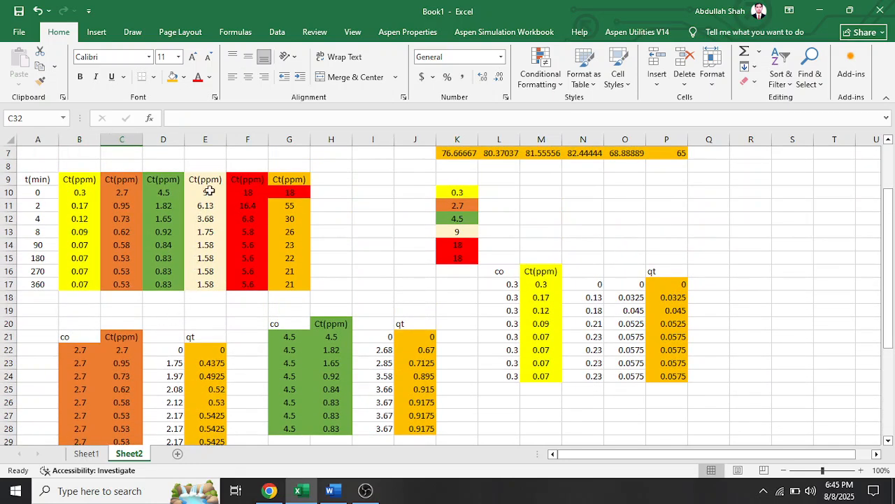
pyautogui.moveTo(208, 180); pyautogui.dragTo(202, 280)
pyautogui.hotkey('ctrl', 'c')
pyautogui.scroll(-5, 170, 336)
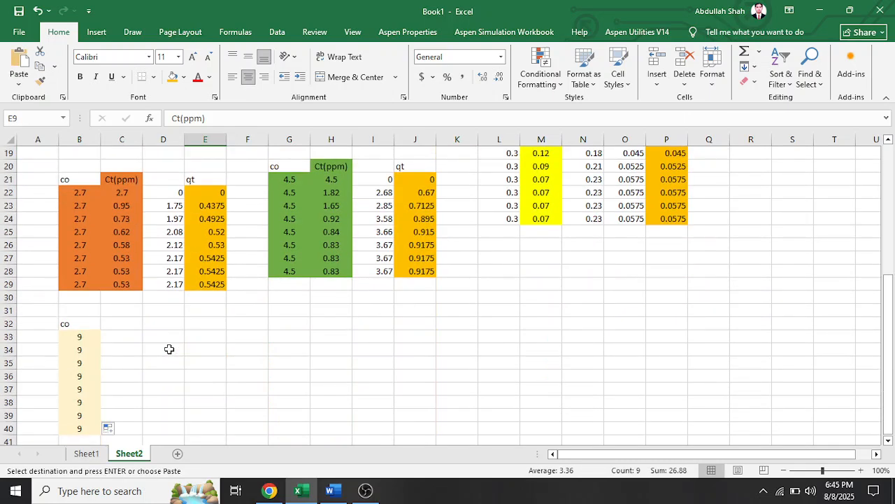
pyautogui.click(129, 287)
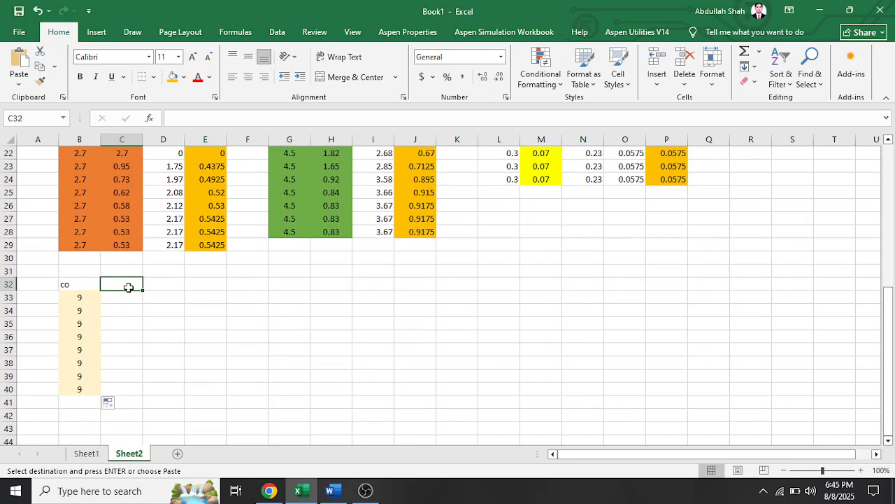
pyautogui.hotkey('ctrl', 'v')
# - Calculate the concentration difference in D33 as =B33-C33 and fill the formula down to D40
pyautogui.click(164, 298)
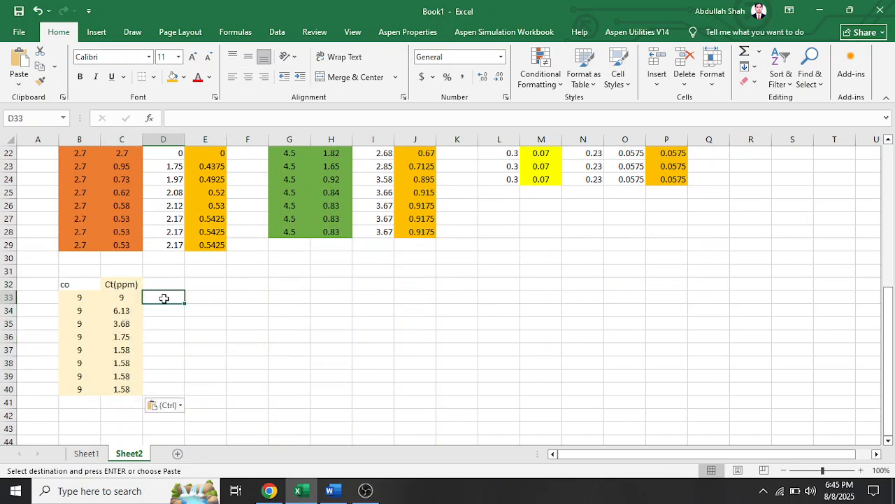
pyautogui.write('=')
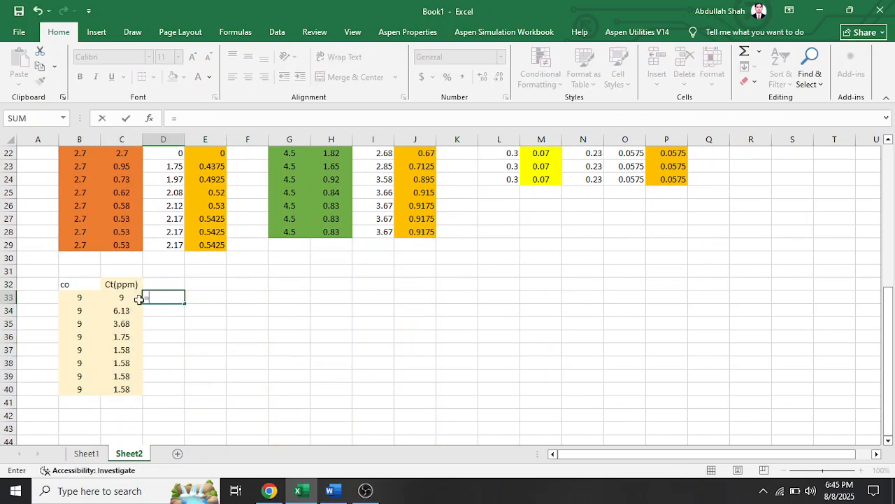
pyautogui.click(82, 298)
pyautogui.write('-')
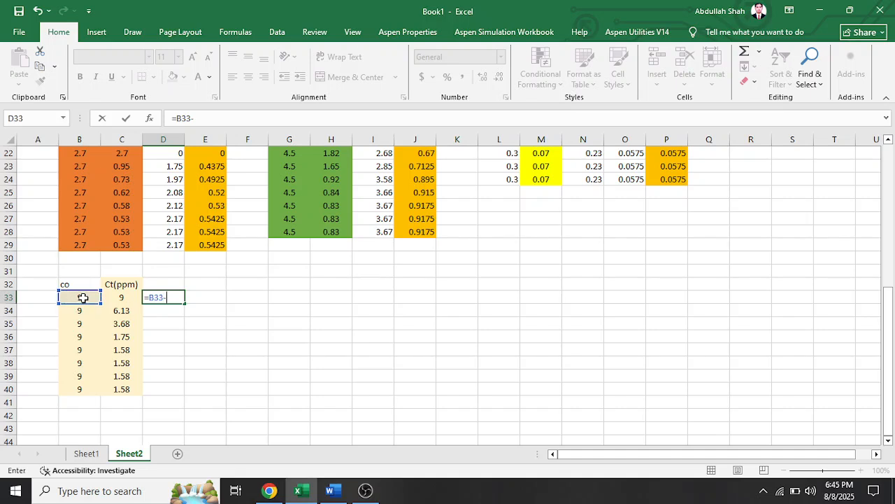
pyautogui.click(117, 298)
pyautogui.press('Return')
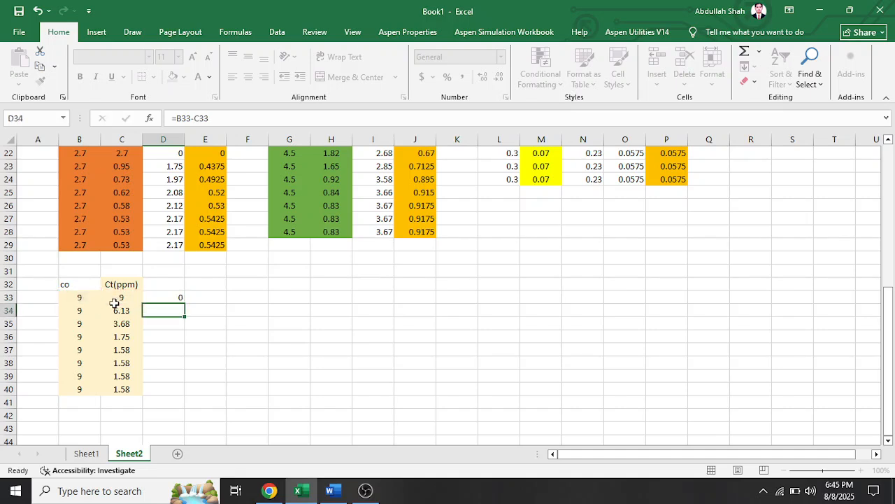
pyautogui.click(157, 299)
pyautogui.moveTo(183, 303); pyautogui.dragTo(163, 392)
# - Calculate the 9 ppm adsorption capacity in E33 as =D33*0.25 and fill the formula down to E40
pyautogui.click(204, 301)
pyautogui.write('=')
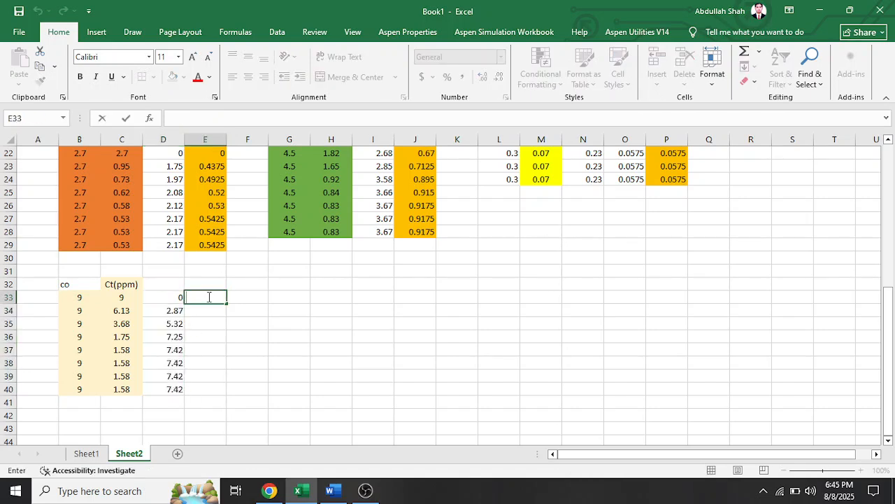
pyautogui.click(175, 297)
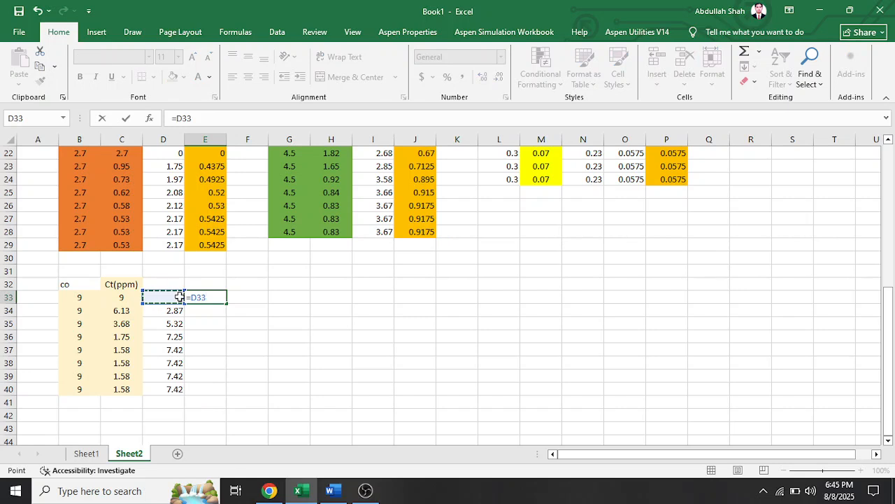
pyautogui.write('*')
pyautogui.press('Return')
pyautogui.click(213, 298)
pyautogui.moveTo(224, 302); pyautogui.dragTo(214, 396)
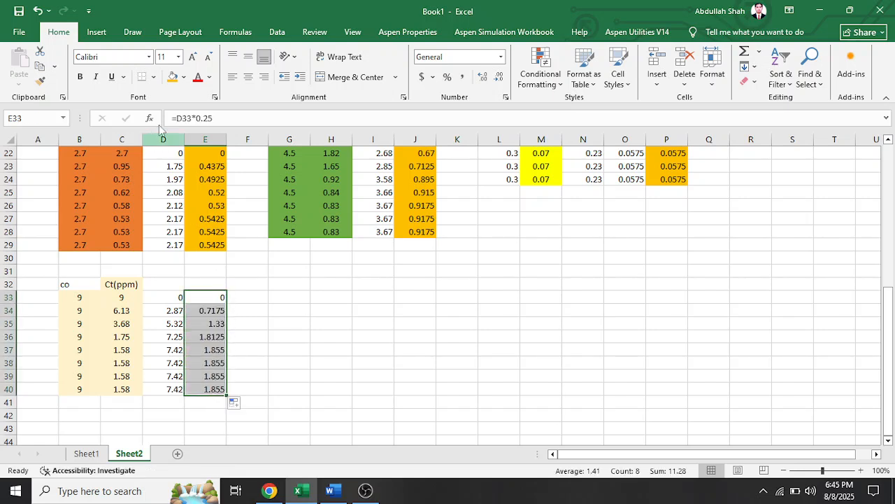
# - Shade the adsorption capacity results in E33:E40 gold and label the column "qt" in E32
pyautogui.click(173, 77)
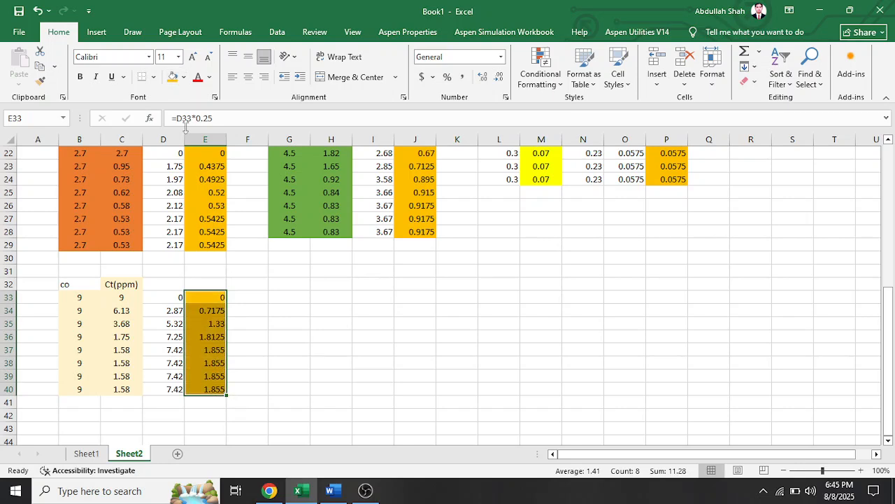
pyautogui.click(214, 284)
pyautogui.press('BackSpace')
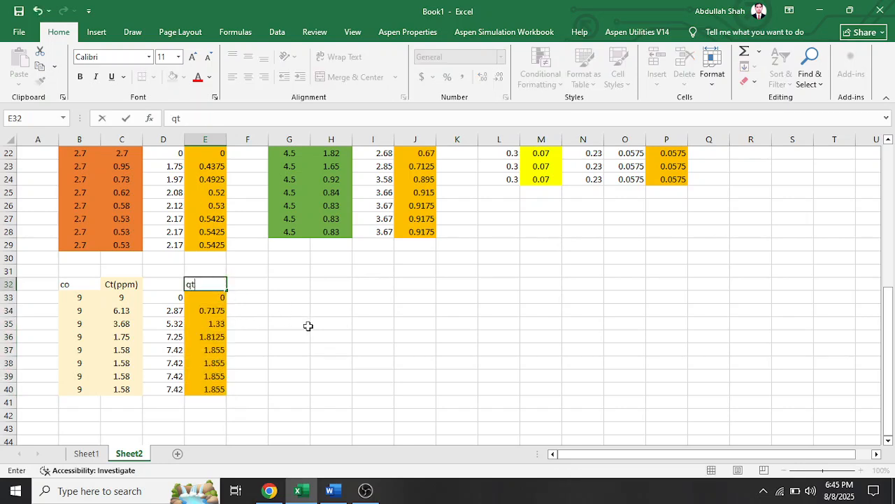
pyautogui.click(306, 326)
# - Copy the initial concentration 18 from F10 into G33, beside the 9 ppm table
pyautogui.scroll(3, 308, 332)
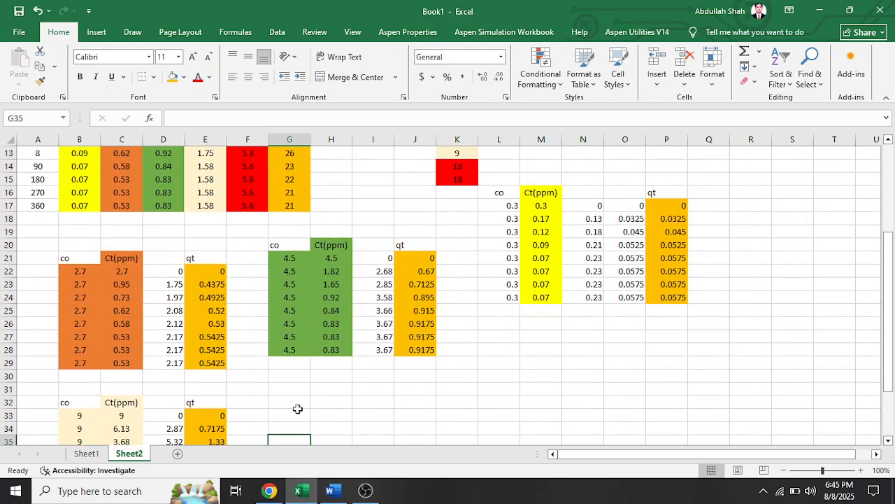
pyautogui.scroll(3, 294, 402)
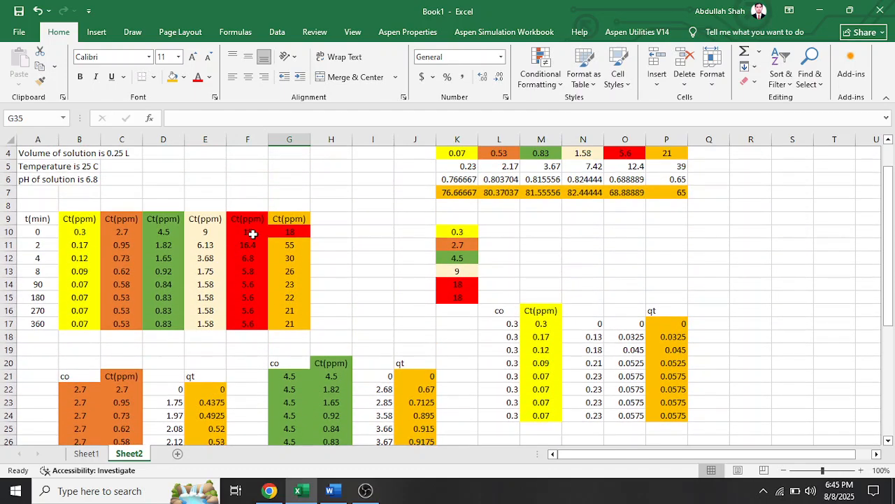
pyautogui.click(253, 234)
pyautogui.hotkey('ctrl', 'c')
pyautogui.scroll(-5, 263, 336)
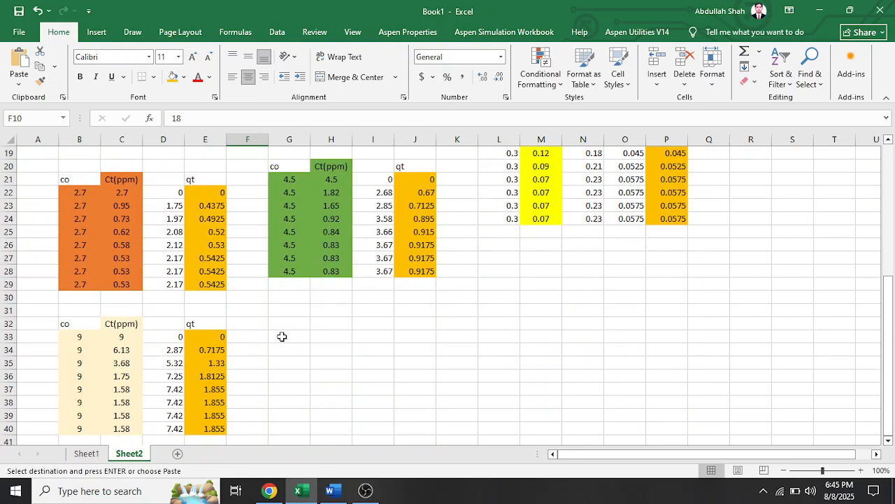
pyautogui.click(283, 325)
pyautogui.click(288, 337)
pyautogui.hotkey('ctrl', 'v')
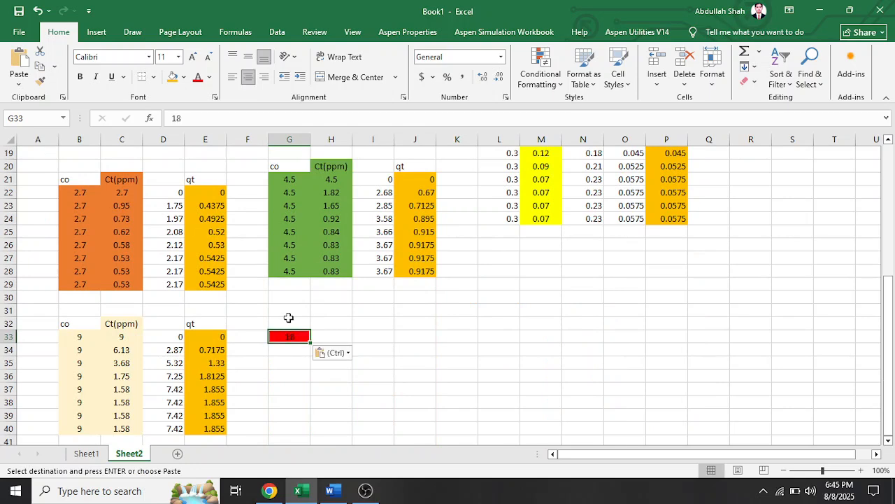
# - Label the 18 ppm column "co" in G32 and fill the value 18 from G33 down to G40
pyautogui.click(284, 325)
pyautogui.write('co')
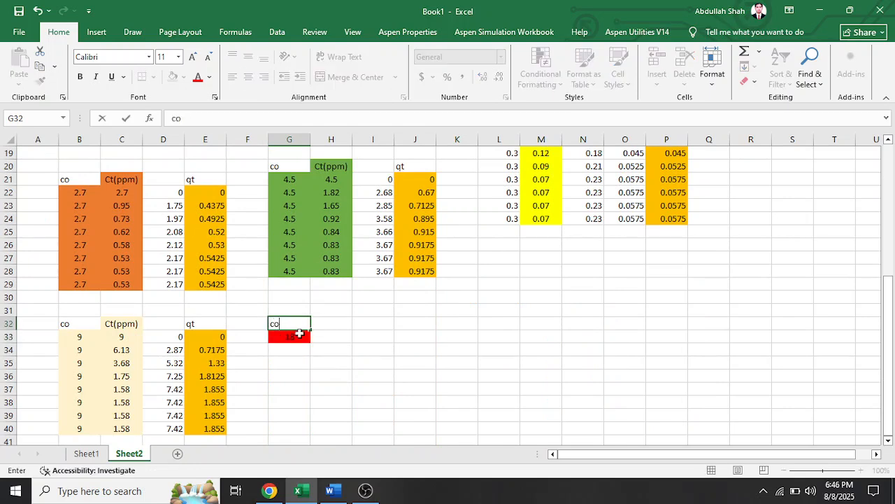
pyautogui.click(335, 350)
pyautogui.scroll(-2, 311, 367)
pyautogui.click(301, 258)
pyautogui.moveTo(310, 267); pyautogui.dragTo(301, 351)
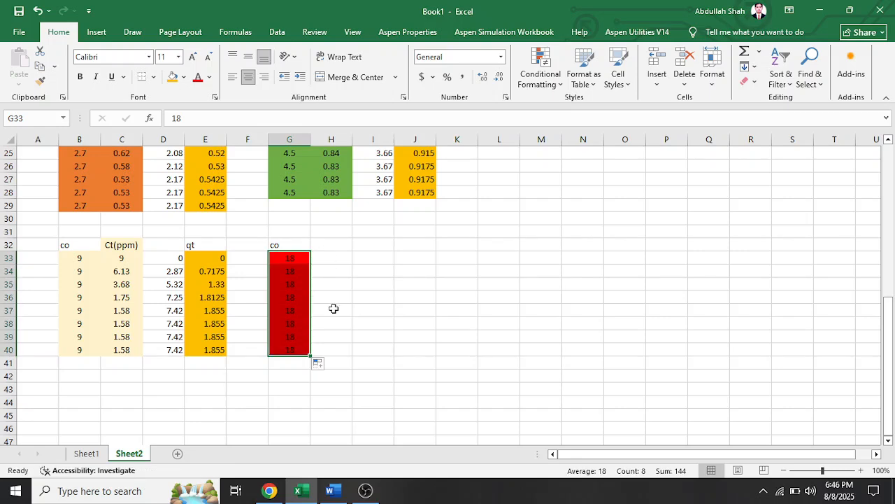
# - Copy the red Ct(ppm) column F9:F17 into H32, beside the 18 ppm co column
pyautogui.scroll(4, 332, 307)
pyautogui.scroll(1, 327, 305)
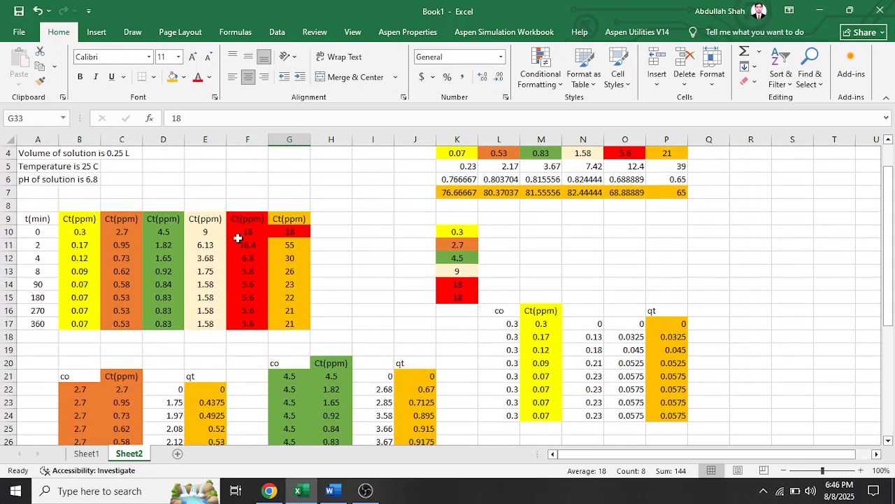
pyautogui.moveTo(246, 221); pyautogui.dragTo(237, 322)
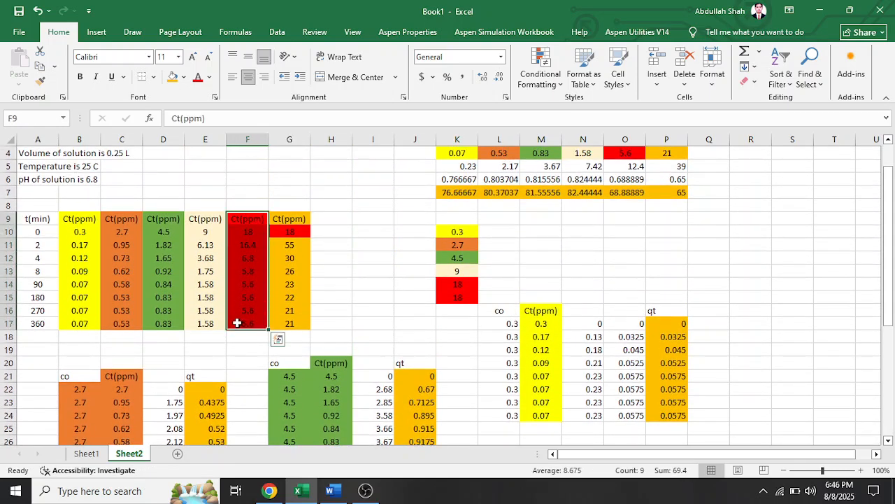
pyautogui.hotkey('ctrl', 'c')
pyautogui.scroll(-6, 240, 340)
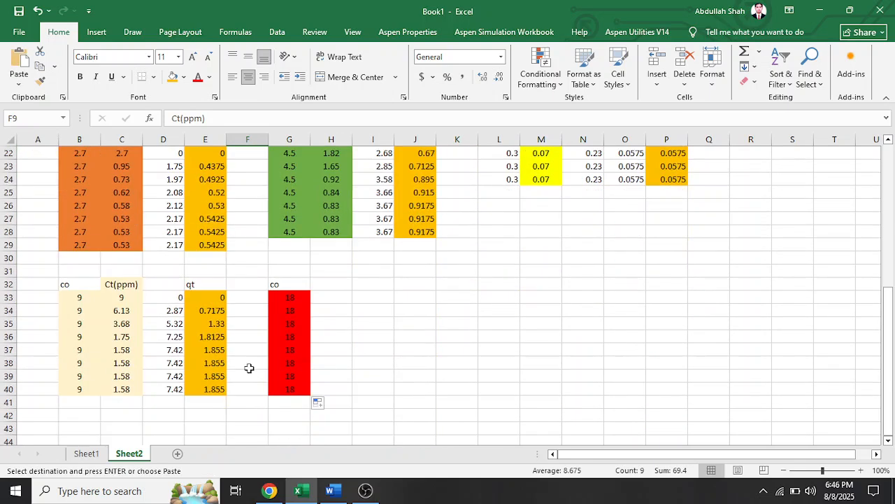
pyautogui.click(334, 284)
pyautogui.hotkey('ctrl', 'v')
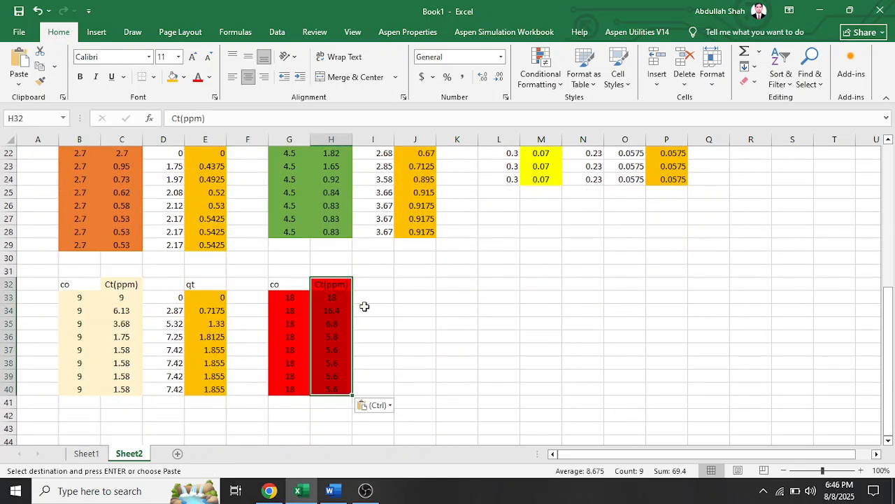
# - Calculate the concentration difference in I33 as =G33-H33 and fill the formula down to I40
pyautogui.click(365, 302)
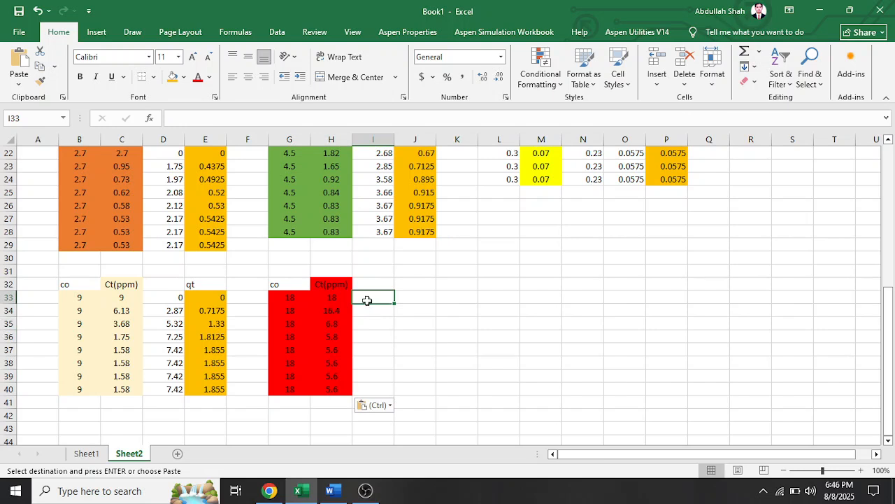
pyautogui.write('=')
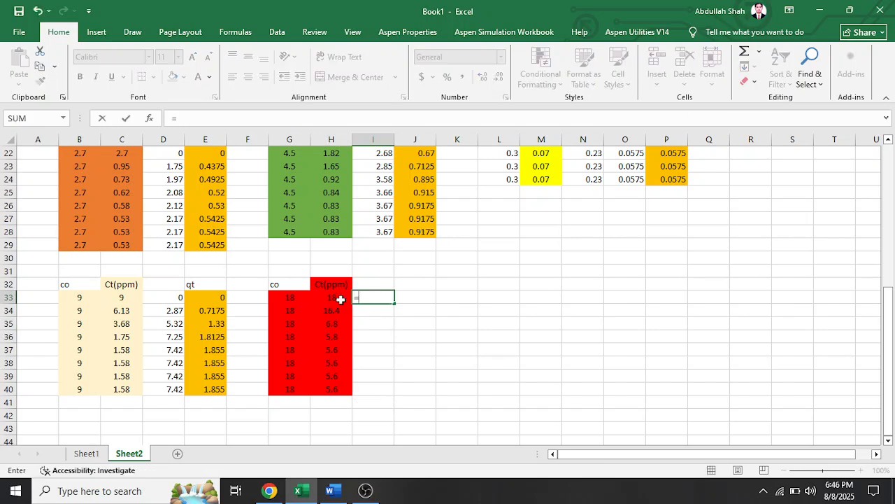
pyautogui.click(293, 299)
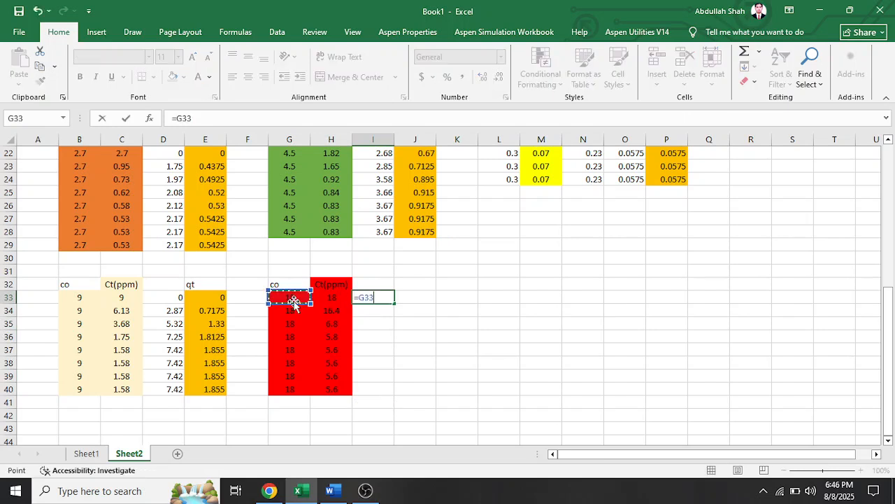
pyautogui.write('-')
pyautogui.click(329, 294)
pyautogui.press('Return')
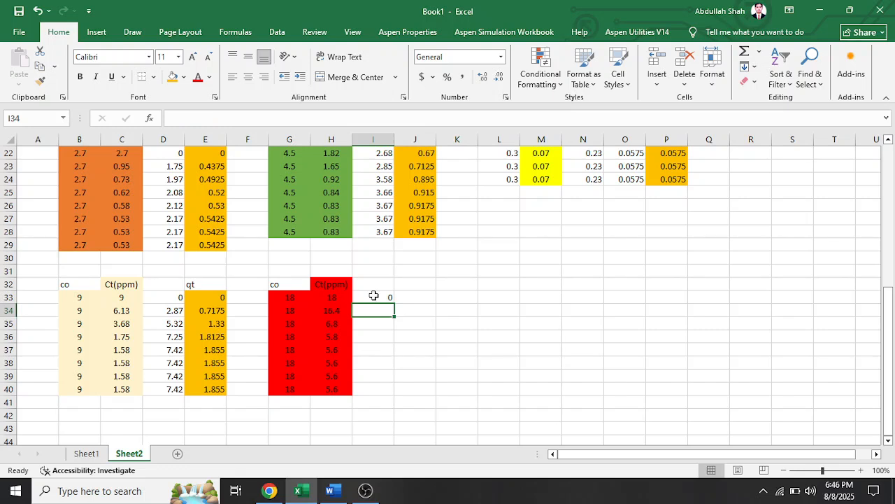
pyautogui.click(374, 296)
pyautogui.moveTo(394, 299); pyautogui.dragTo(382, 395)
# - Calculate the 18 ppm adsorption capacity in J33 as =I33*0.25 and fill the formula down to J40
pyautogui.click(412, 298)
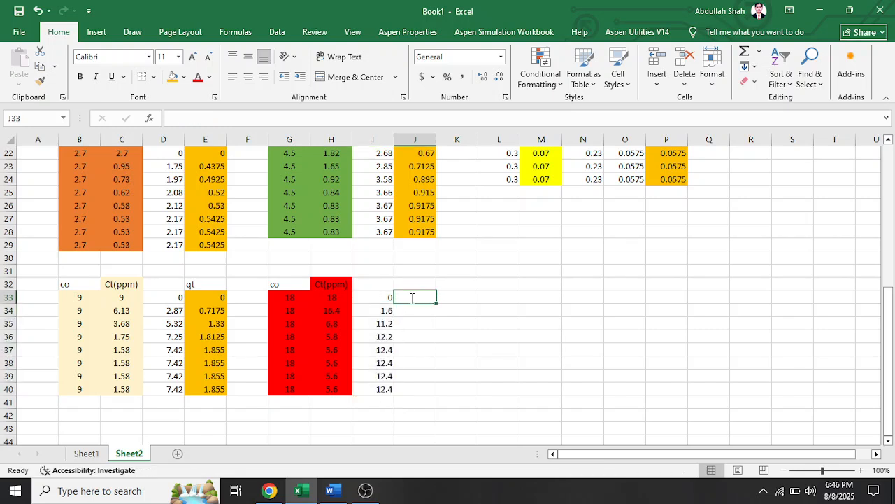
pyautogui.write('=')
pyautogui.click(393, 298)
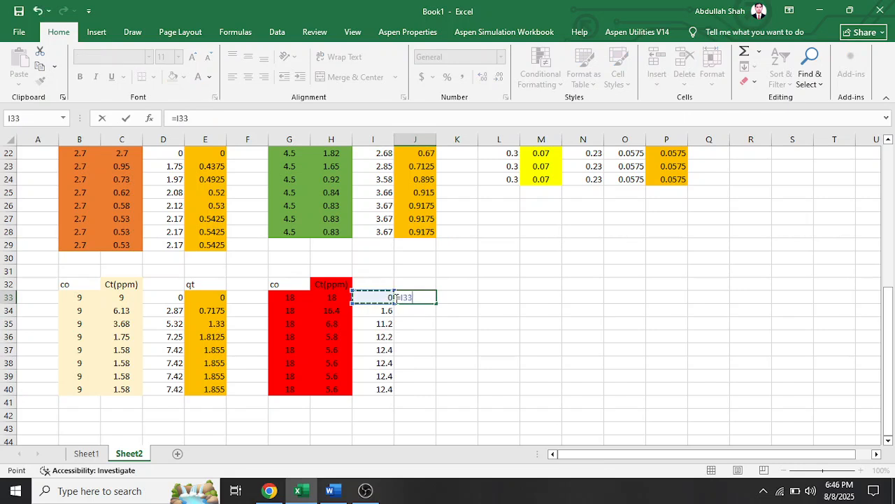
pyautogui.write('*0.25')
pyautogui.press('Return')
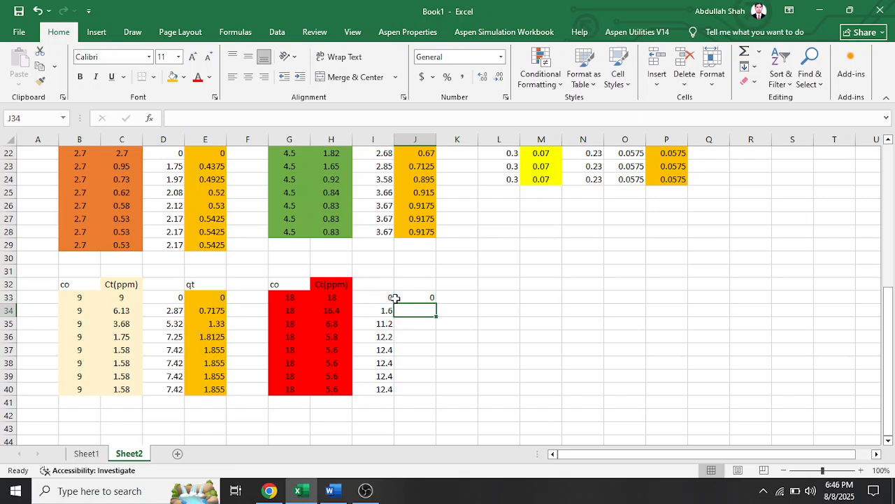
pyautogui.click(426, 297)
pyautogui.moveTo(434, 299); pyautogui.dragTo(441, 394)
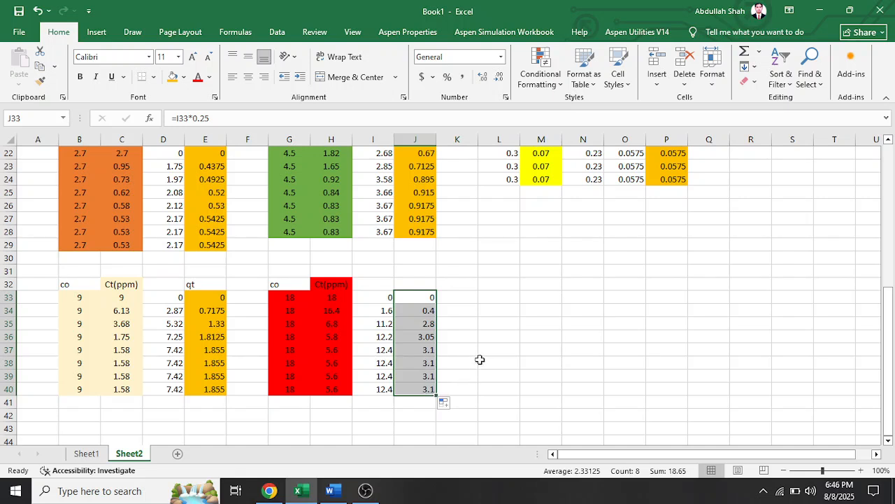
# - Shade the adsorption capacity results in J33:J40 gold and label the column "qt" in J32
pyautogui.click(173, 77)
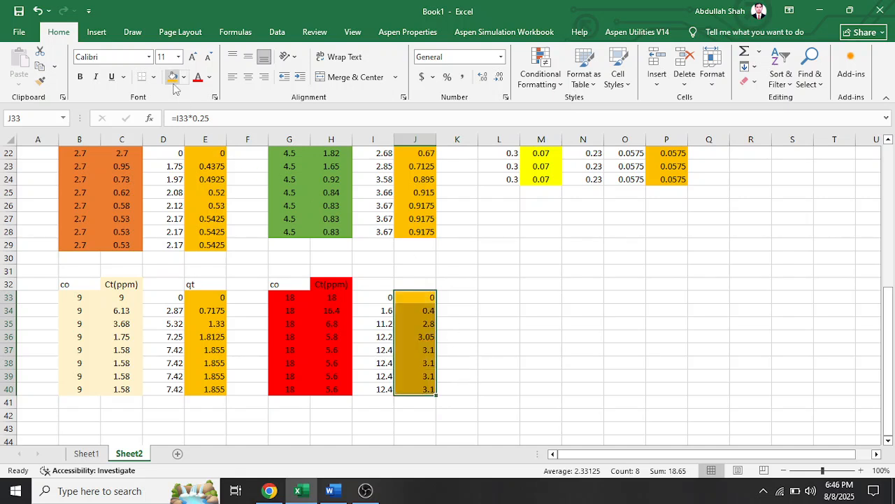
pyautogui.click(421, 286)
pyautogui.write('qt')
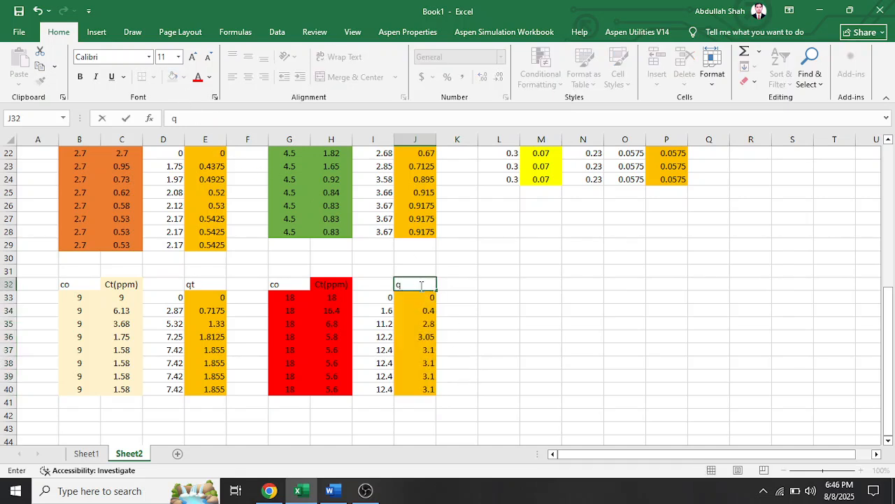
pyautogui.click(474, 285)
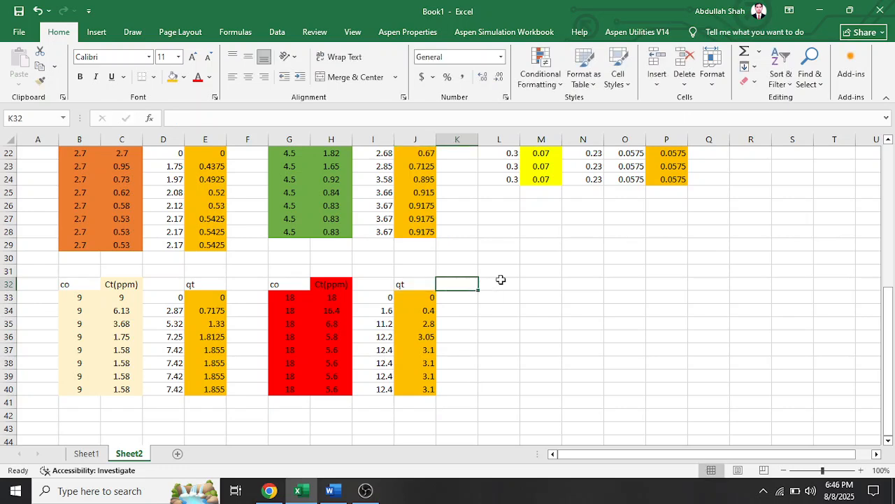
pyautogui.click(500, 282)
pyautogui.scroll(6, 399, 282)
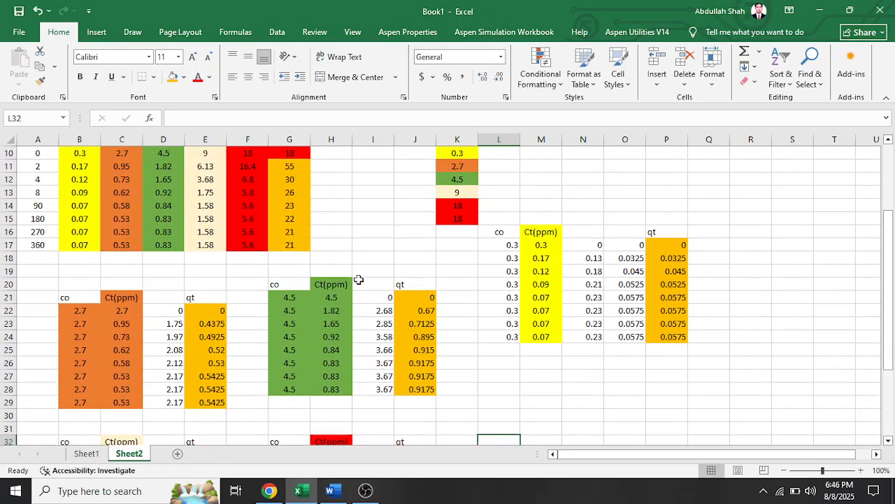
# - Copy the initial concentration in G10 into L33 and label the column "co" in L32
pyautogui.click(292, 231)
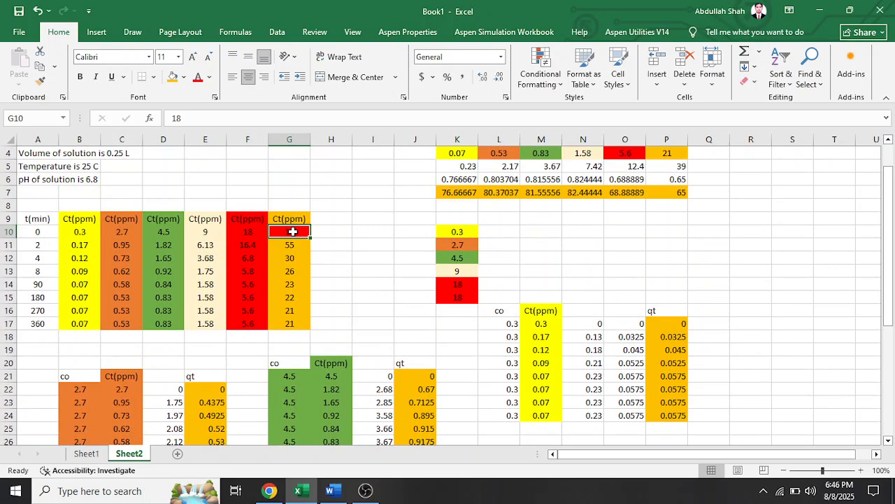
pyautogui.hotkey('ctrl', 'c')
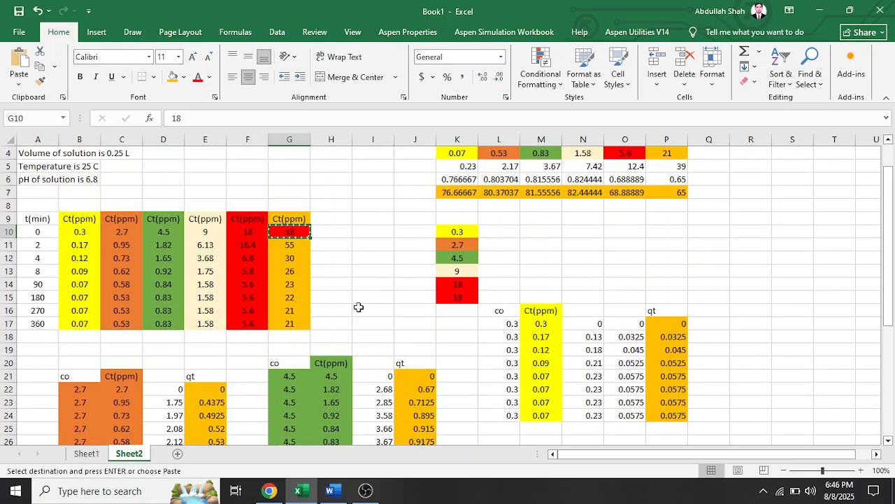
pyautogui.scroll(-1, 373, 313)
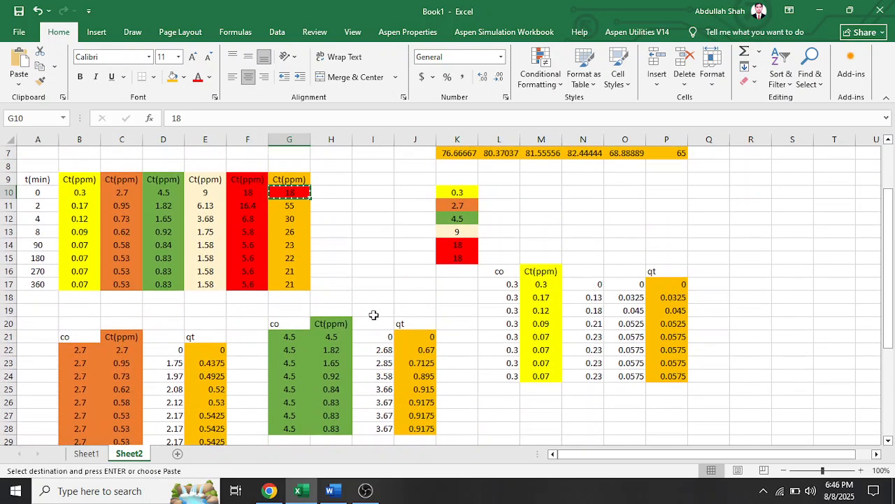
pyautogui.scroll(-1, 374, 315)
pyautogui.scroll(1, 373, 315)
pyautogui.scroll(-3, 373, 314)
pyautogui.scroll(-3, 374, 315)
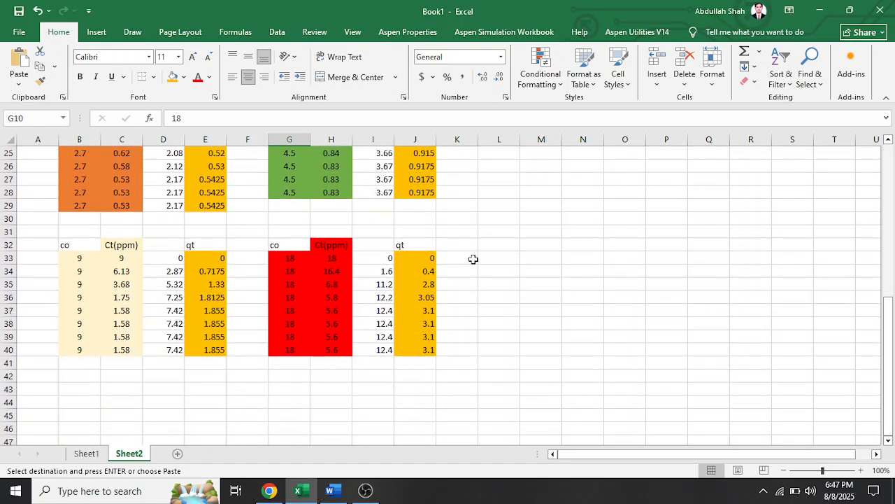
pyautogui.click(495, 259)
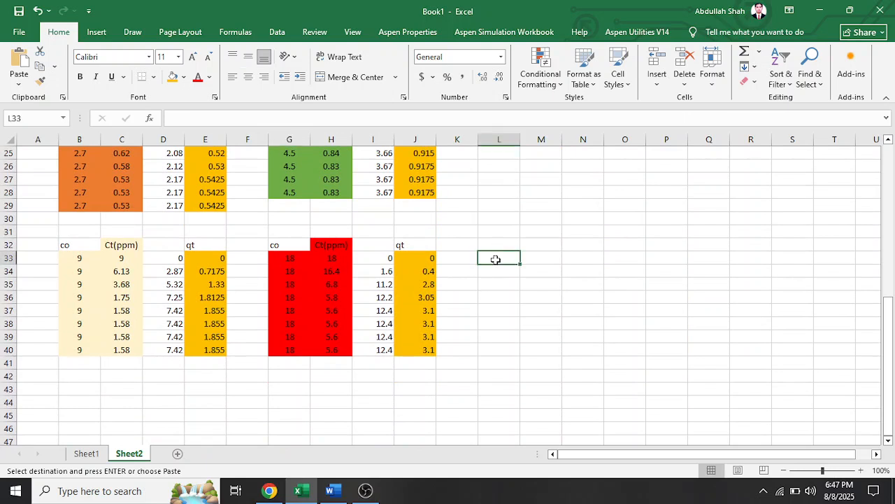
pyautogui.hotkey('ctrl', 'v')
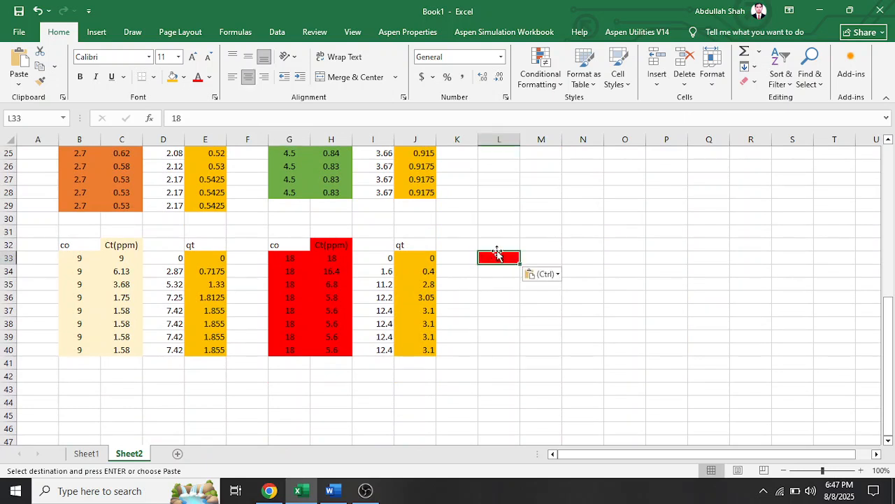
pyautogui.click(498, 245)
pyautogui.write('co')
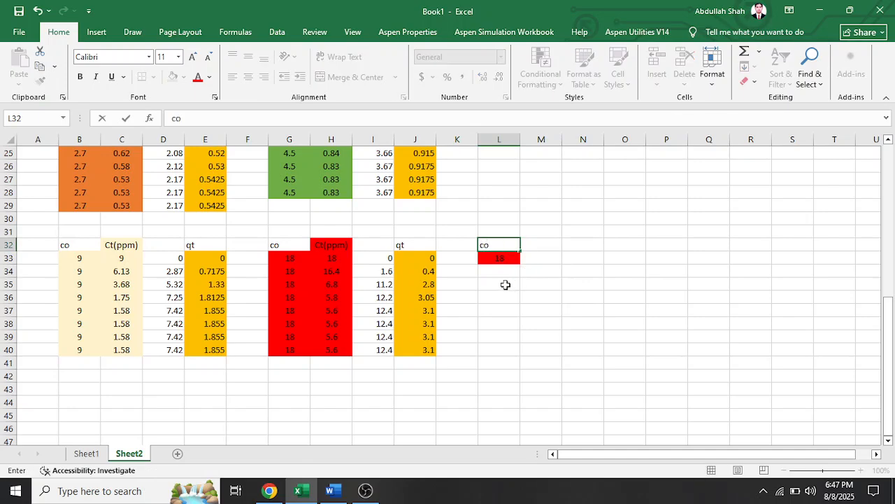
pyautogui.click(505, 276)
# - Fill the initial concentration of 18 from L33 down to L40
pyautogui.scroll(6, 455, 281)
pyautogui.scroll(-2, 456, 281)
pyautogui.scroll(2, 455, 281)
pyautogui.scroll(-5, 455, 281)
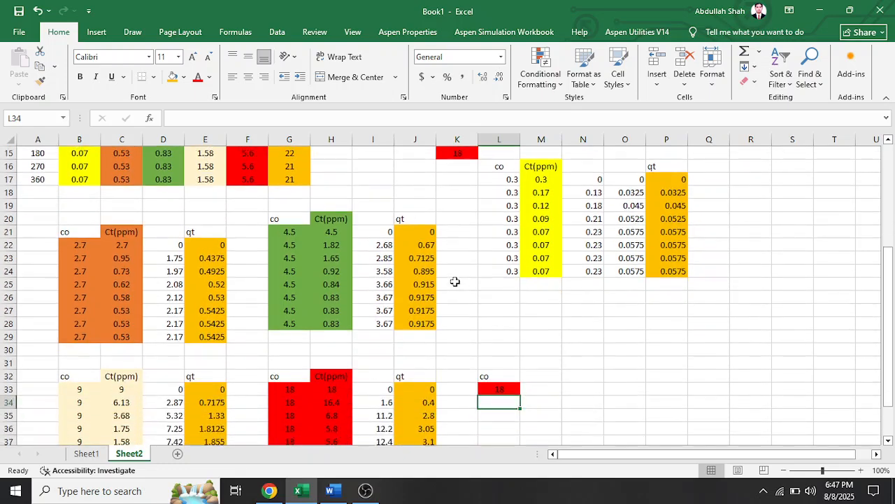
pyautogui.click(498, 298)
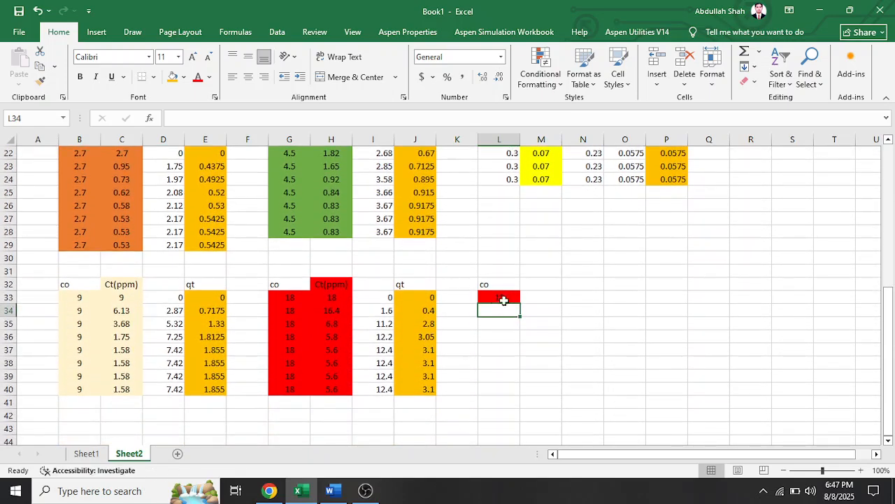
pyautogui.moveTo(519, 302); pyautogui.dragTo(497, 390)
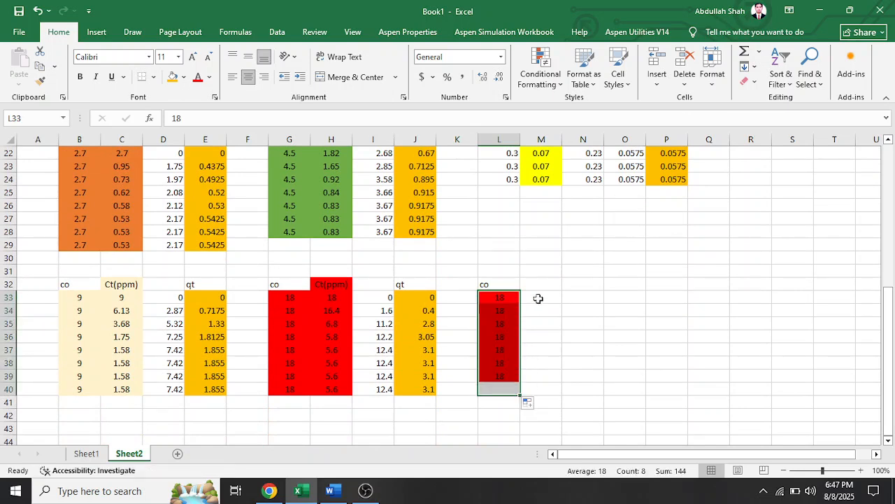
# - Copy the gold Ct(ppm) column G9:G17 into M32, beside the new co column
pyautogui.click(538, 293)
pyautogui.scroll(5, 344, 289)
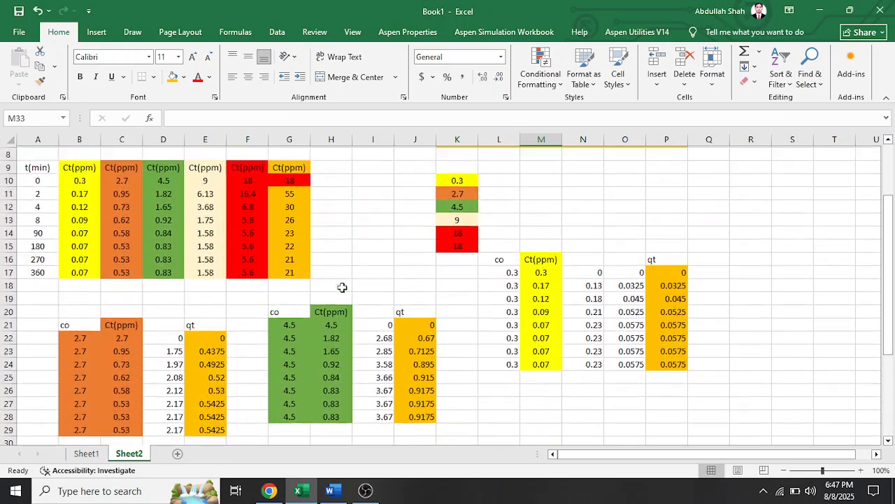
pyautogui.moveTo(289, 179); pyautogui.dragTo(298, 282)
pyautogui.hotkey('ctrl', 'c')
pyautogui.scroll(-5, 473, 348)
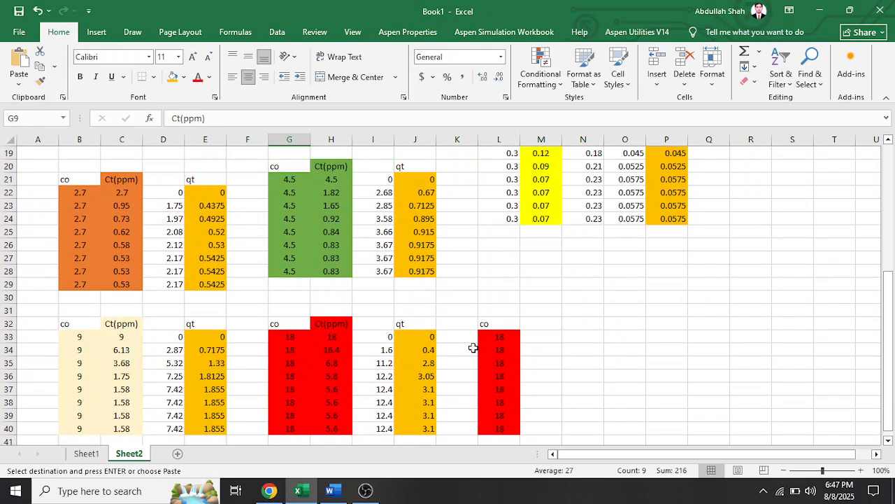
pyautogui.click(545, 284)
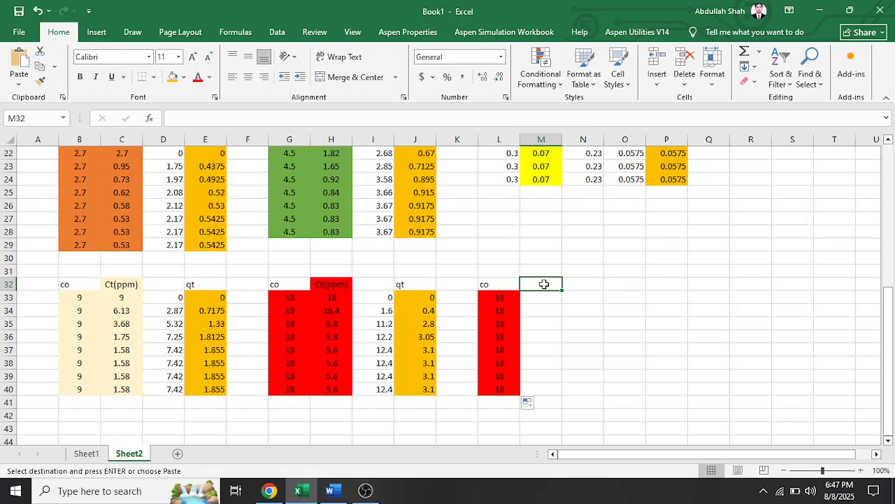
pyautogui.hotkey('ctrl', 'v')
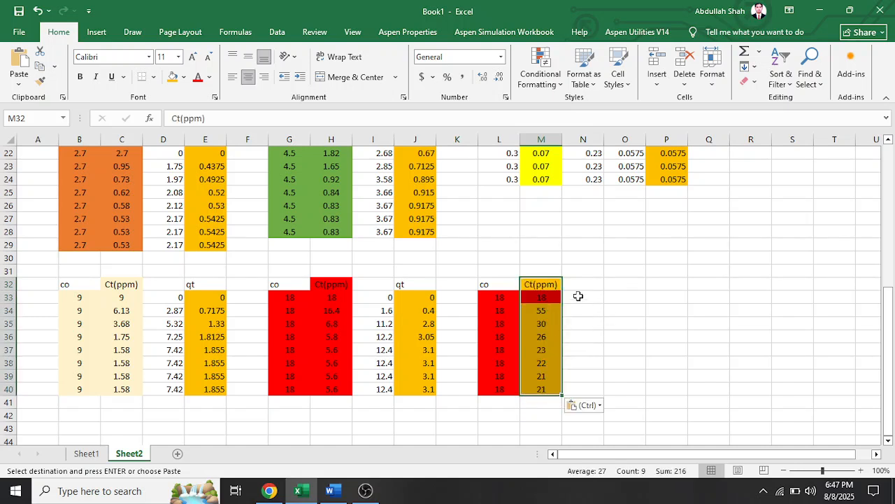
# - Calculate the concentration difference in N33 as =L33-M33 and fill the formula down to N40
pyautogui.doubleClick(578, 297)
pyautogui.write('=')
pyautogui.click(498, 297)
pyautogui.write('-')
pyautogui.click(541, 297)
pyautogui.press('Return')
pyautogui.click(586, 297)
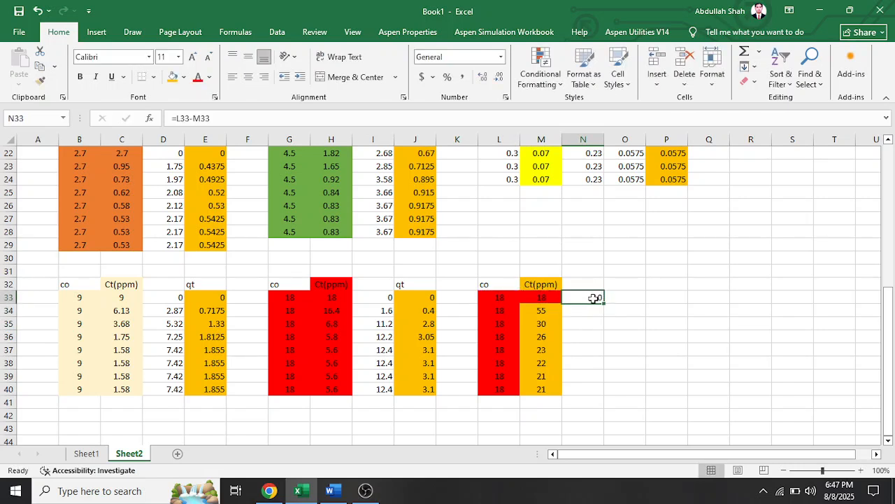
pyautogui.moveTo(604, 304); pyautogui.dragTo(589, 396)
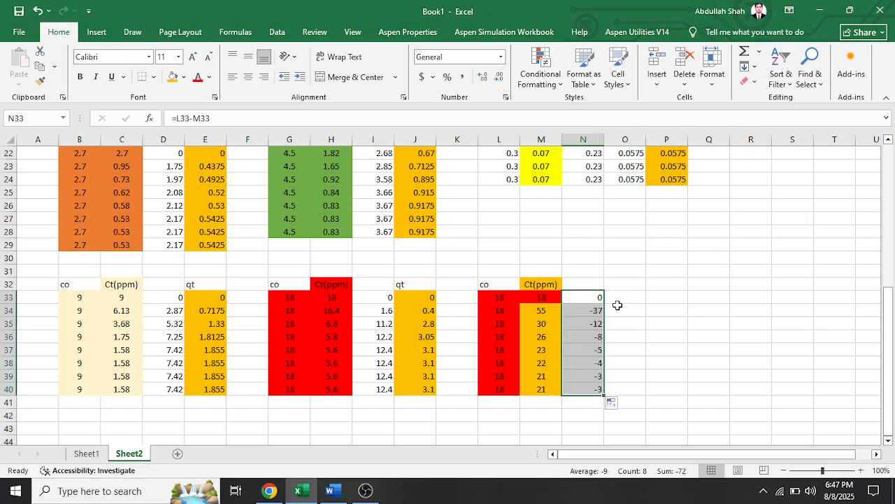
# - Switch to the Equilibrium and kinetics PDF in Chrome and check the initial lead concentrations in Table 1 against the sheet's Ct(ppm) data
pyautogui.scroll(4, 478, 276)
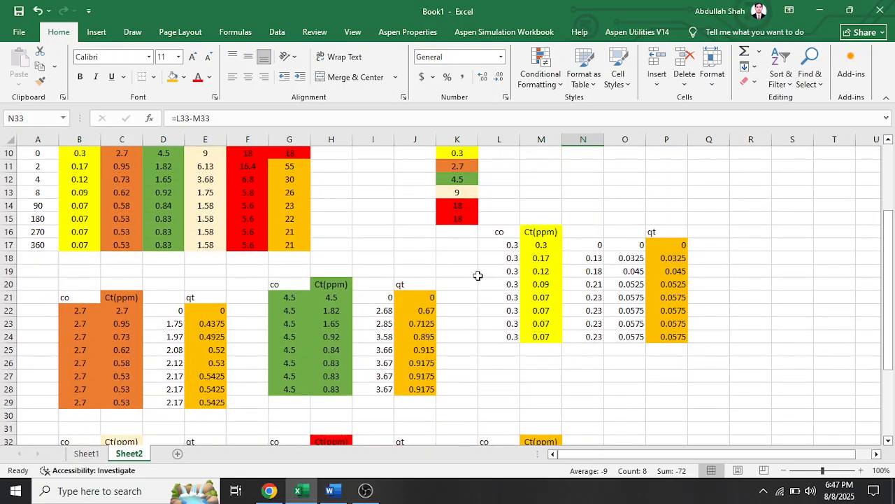
pyautogui.scroll(2, 478, 276)
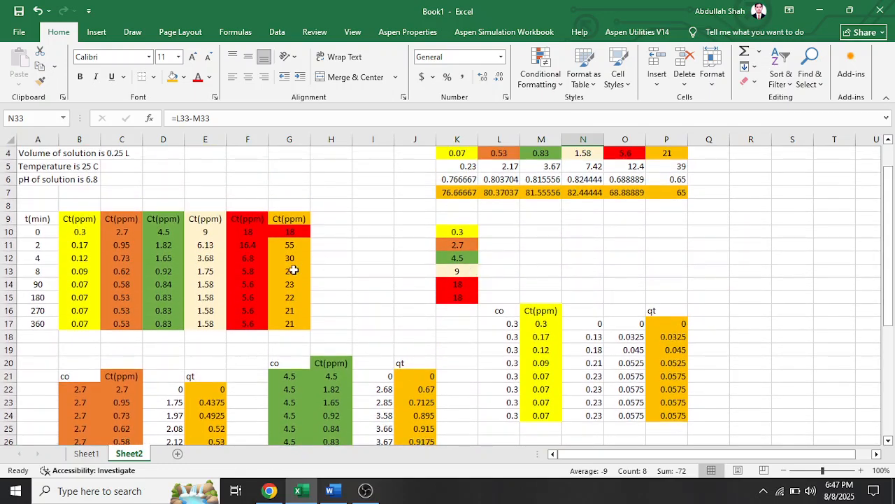
pyautogui.scroll(1, 290, 270)
pyautogui.scroll(-1, 290, 270)
pyautogui.scroll(1, 297, 249)
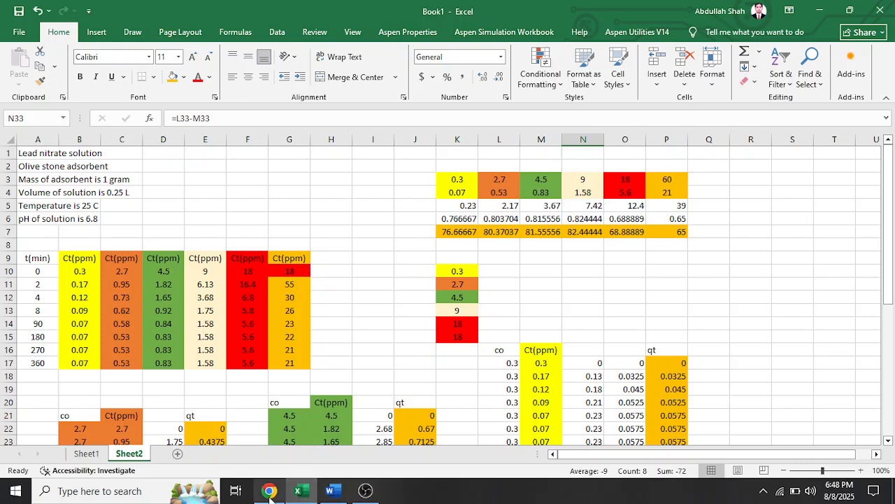
pyautogui.moveTo(273, 494)
pyautogui.click(287, 435)
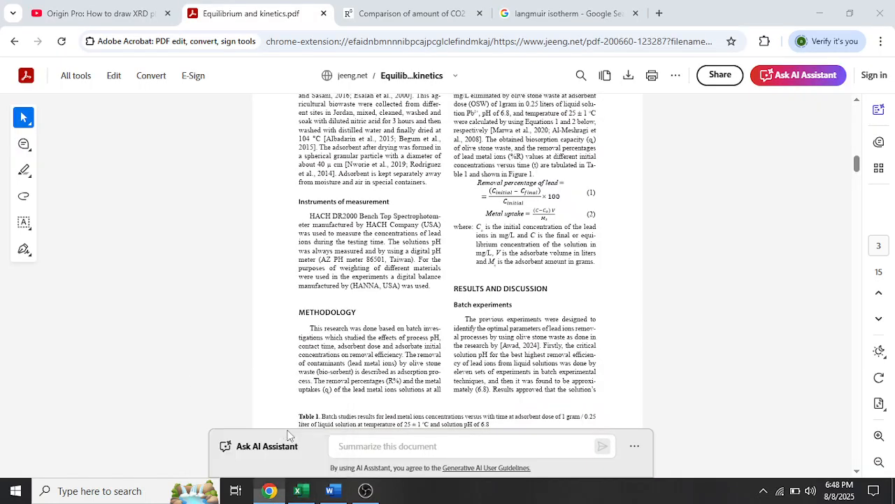
pyautogui.scroll(9, 428, 268)
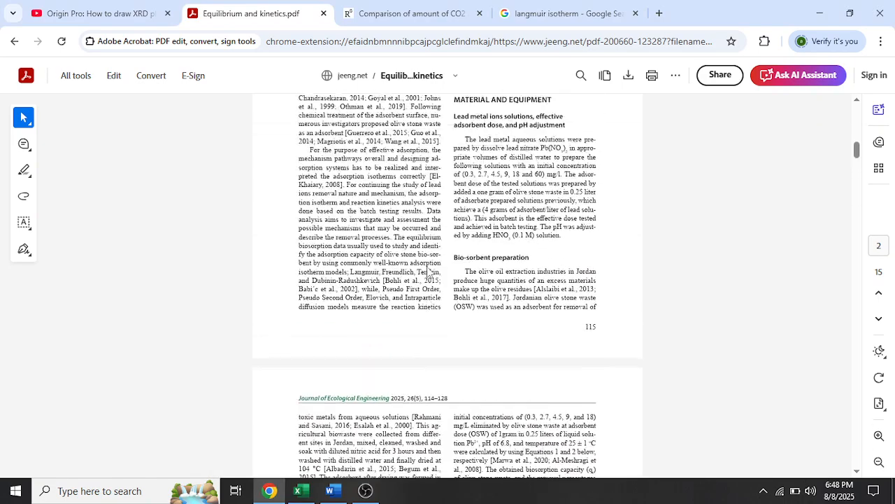
pyautogui.scroll(-4, 431, 273)
pyautogui.scroll(-8, 430, 273)
pyautogui.scroll(2, 429, 271)
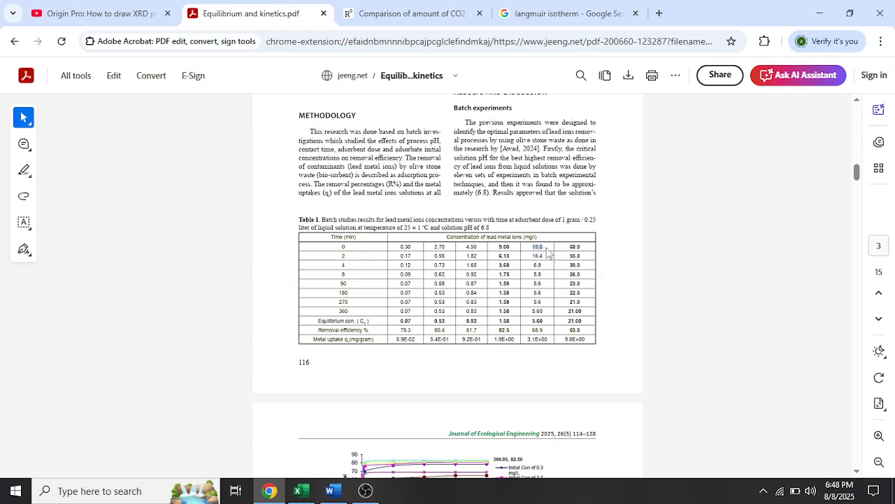
# - Return to the Excel workbook and shade the last co and Ct(ppm) block, L32:O41, gold
pyautogui.moveTo(316, 494)
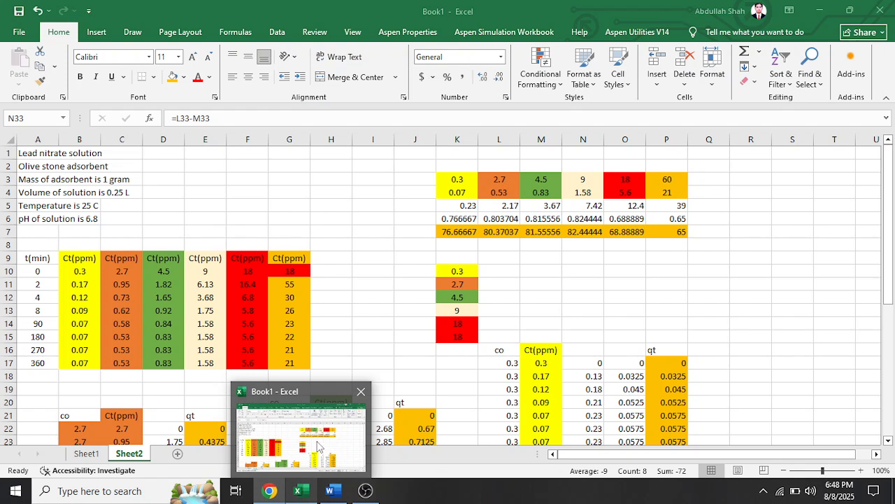
pyautogui.click(318, 445)
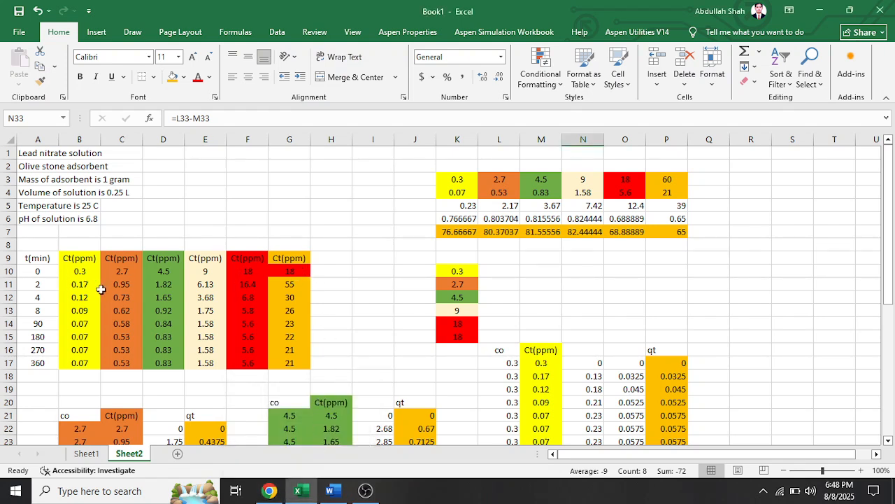
pyautogui.scroll(-3, 431, 288)
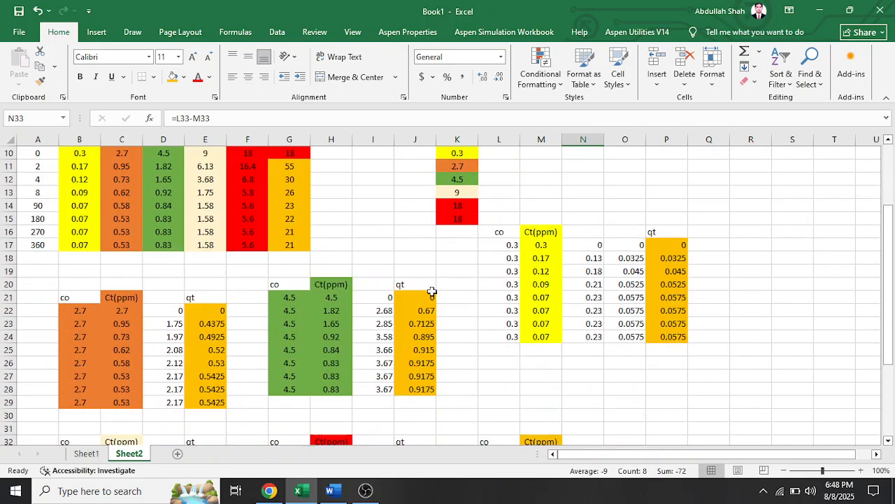
pyautogui.scroll(2, 419, 287)
pyautogui.moveTo(291, 218); pyautogui.dragTo(292, 327)
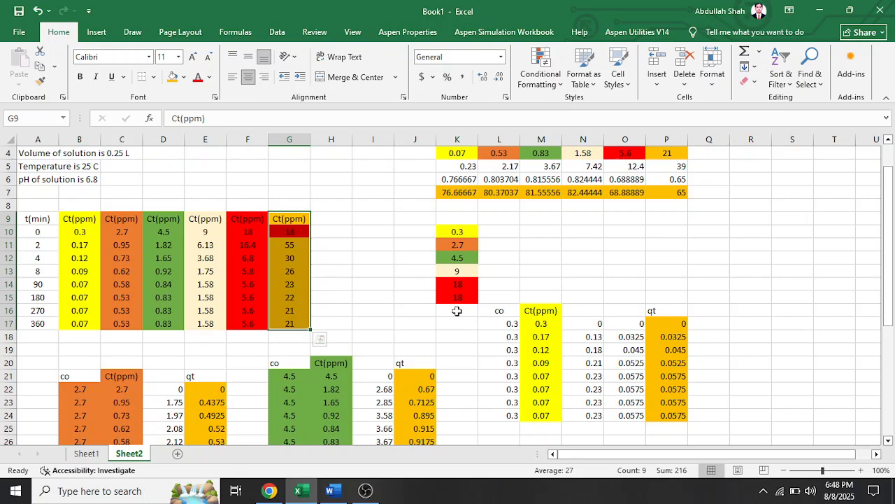
pyautogui.scroll(-5, 458, 336)
pyautogui.scroll(-2, 458, 340)
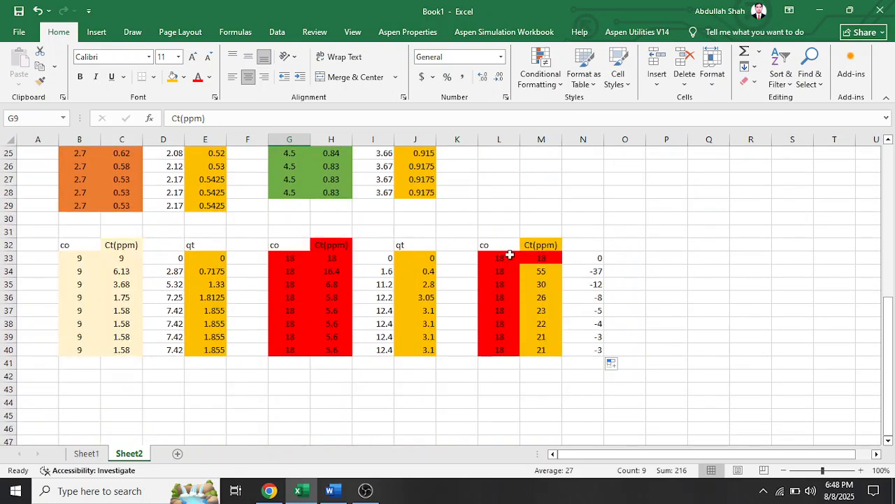
pyautogui.moveTo(488, 241); pyautogui.dragTo(647, 369)
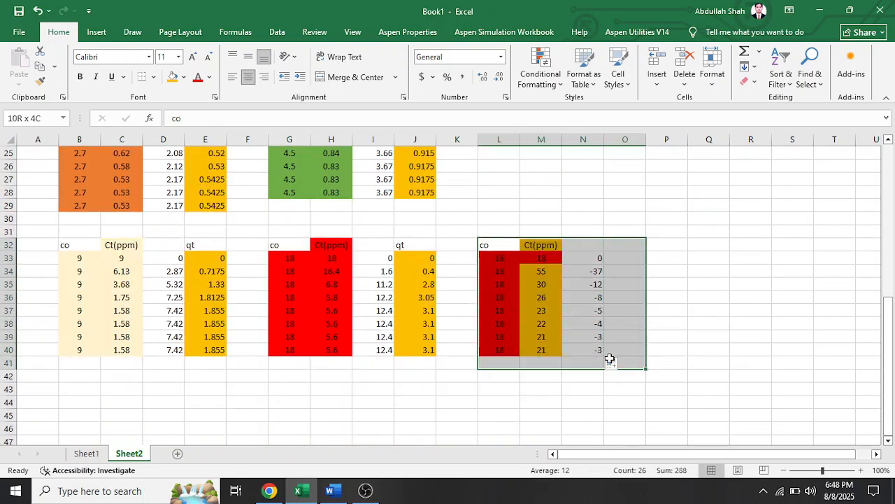
pyautogui.click(172, 77)
pyautogui.click(701, 290)
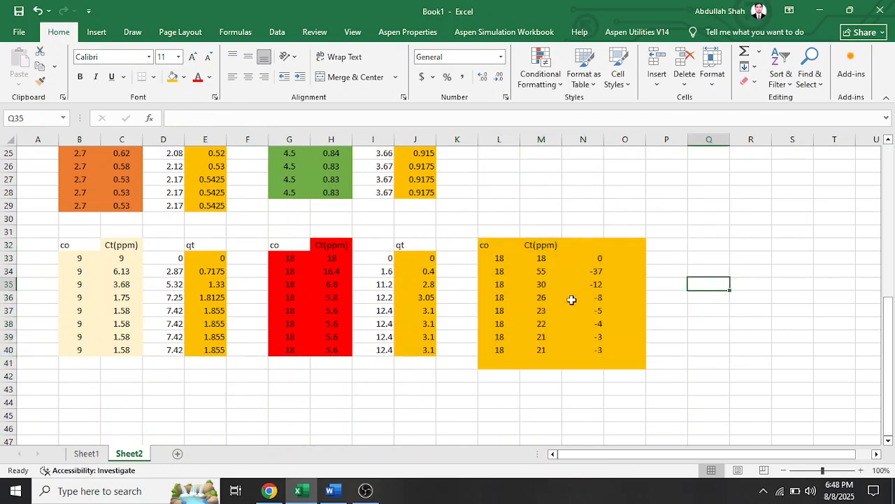
# - Review the gold Ct(ppm) column and the qt tables, and switch to the Word document to read the qt and isotherm equations
pyautogui.scroll(2, 175, 321)
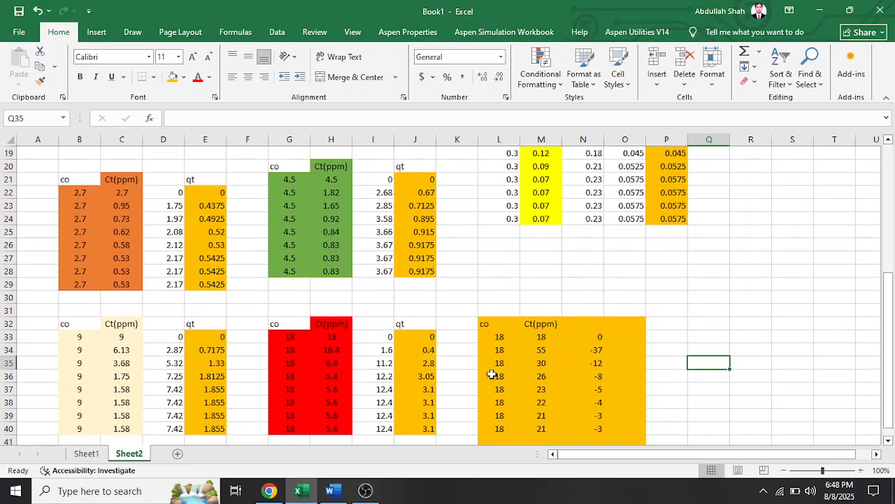
pyautogui.scroll(3, 429, 342)
pyautogui.scroll(1, 429, 341)
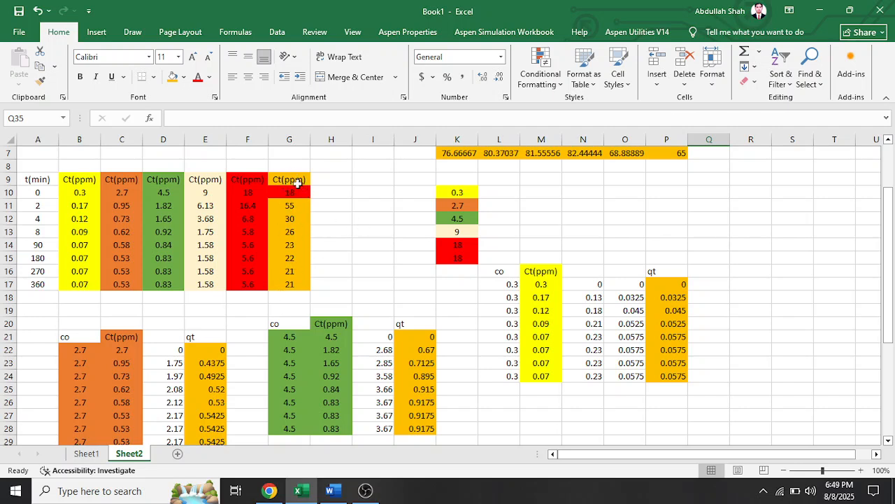
pyautogui.moveTo(294, 180); pyautogui.dragTo(292, 245)
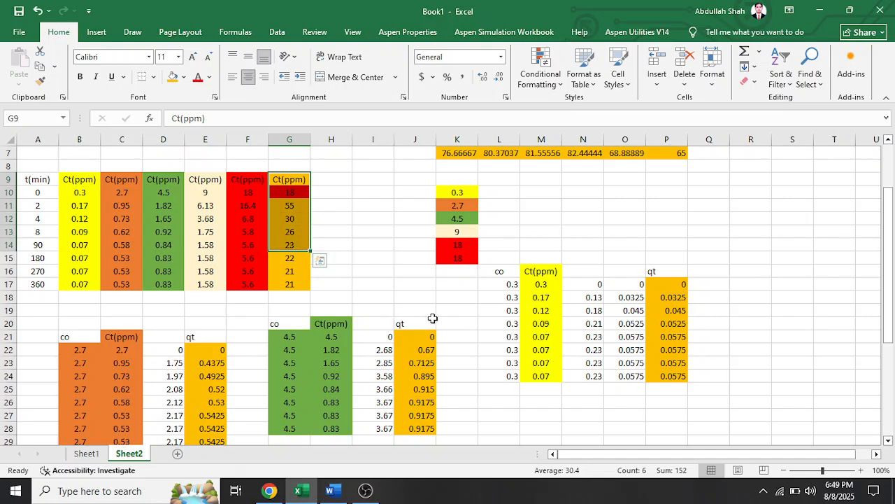
pyautogui.scroll(-6, 432, 326)
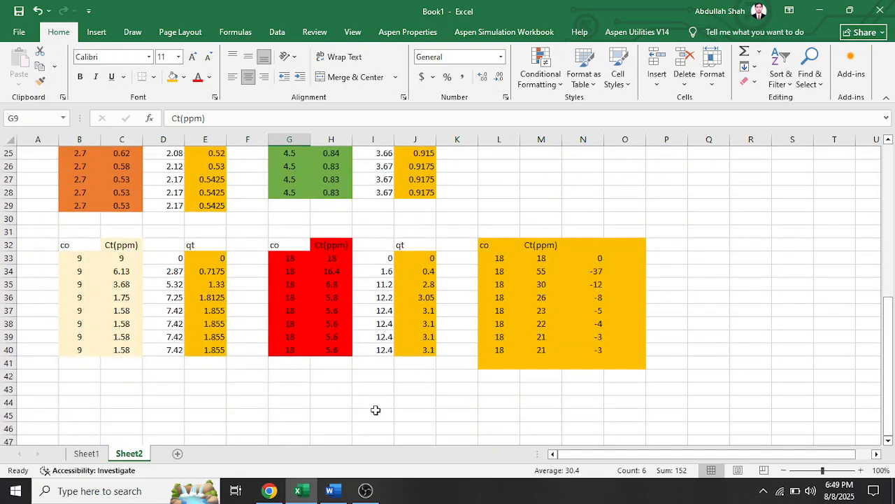
pyautogui.moveTo(334, 491)
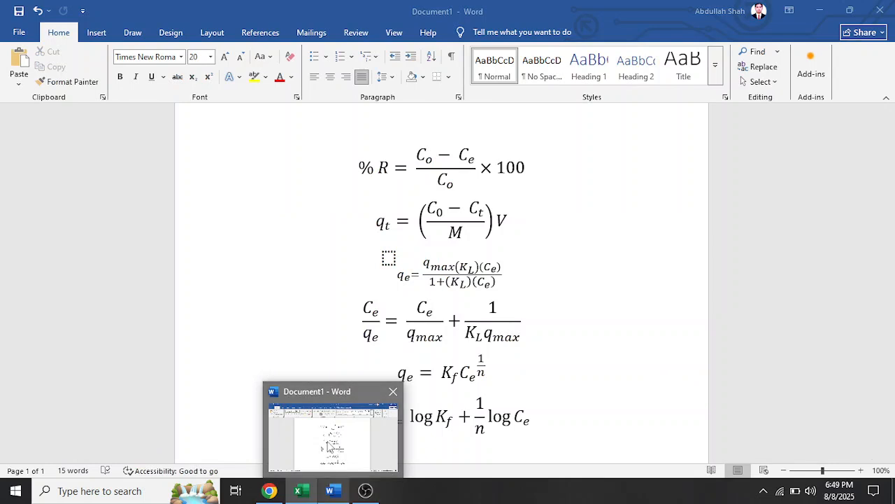
pyautogui.click(328, 447)
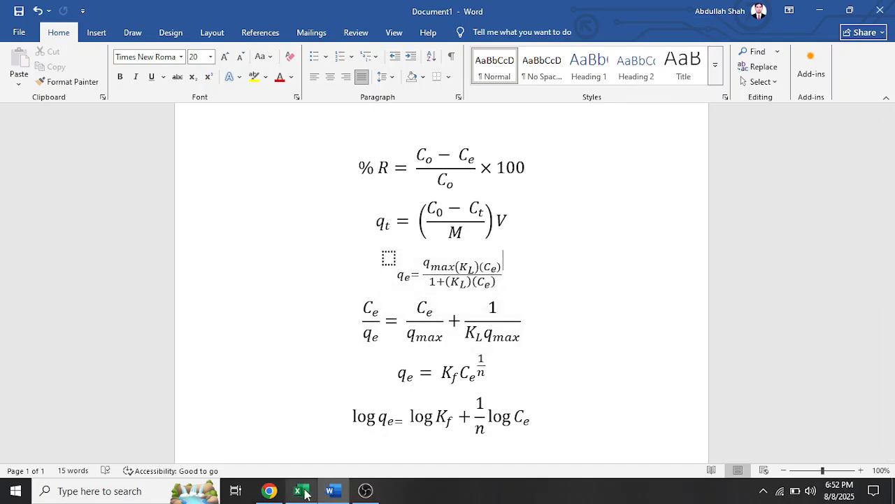
# - Return to the Excel workbook and enter the 0.3 ppm series' 360-minute Ct value, 0.07, in B44 below the co and Ct(ppm) tables
pyautogui.moveTo(301, 490)
pyautogui.click(338, 443)
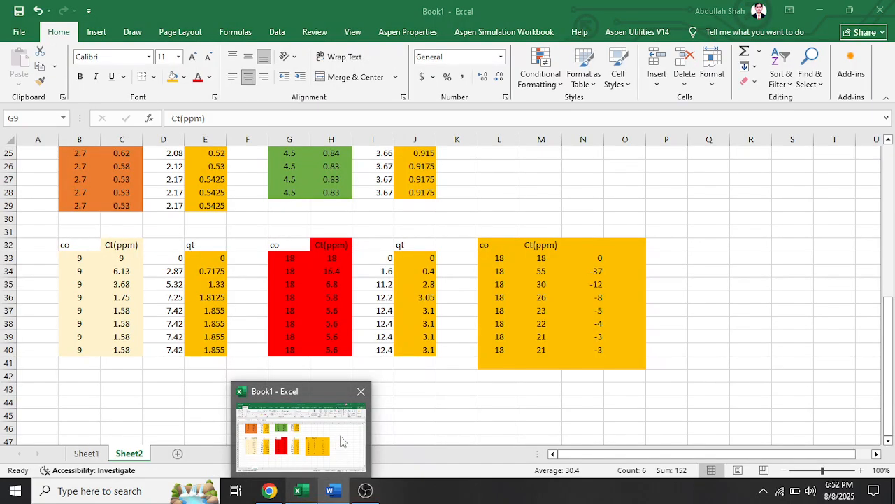
pyautogui.click(387, 396)
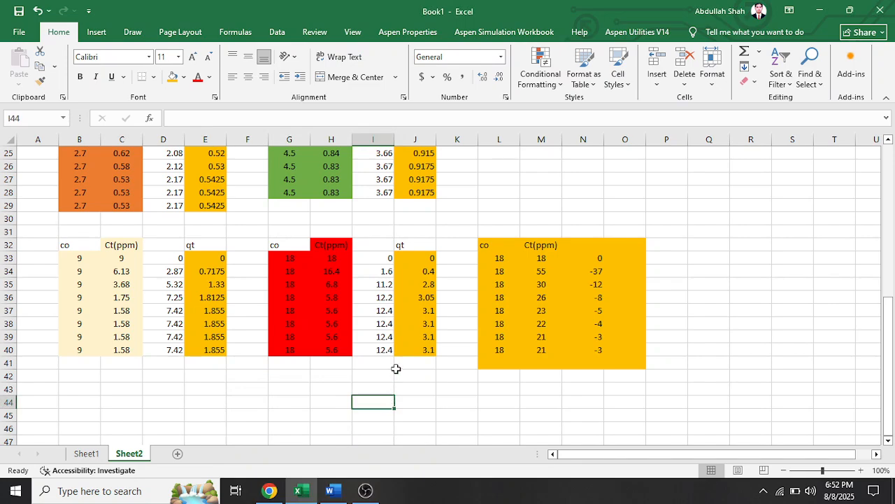
pyautogui.scroll(4, 258, 388)
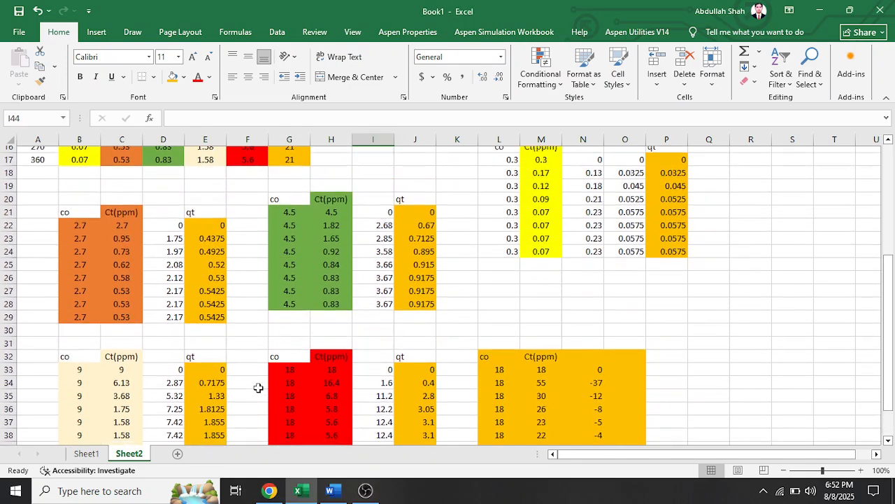
pyautogui.scroll(3, 259, 387)
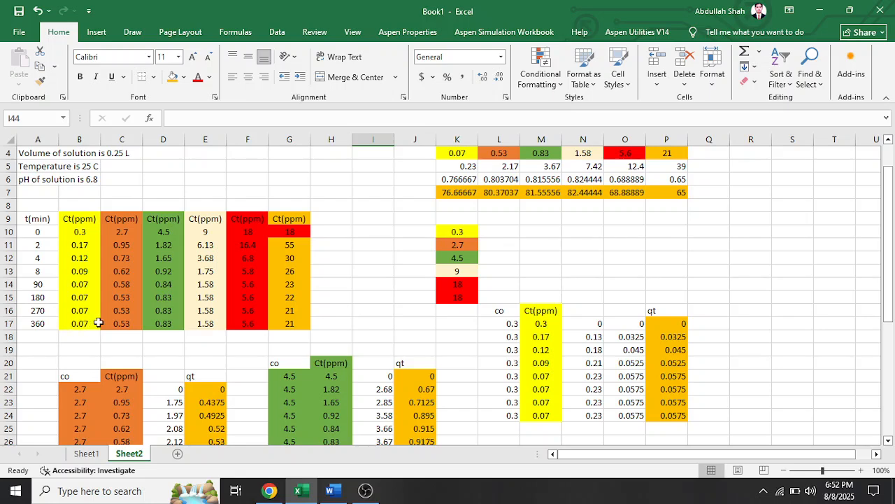
pyautogui.scroll(-1, 105, 321)
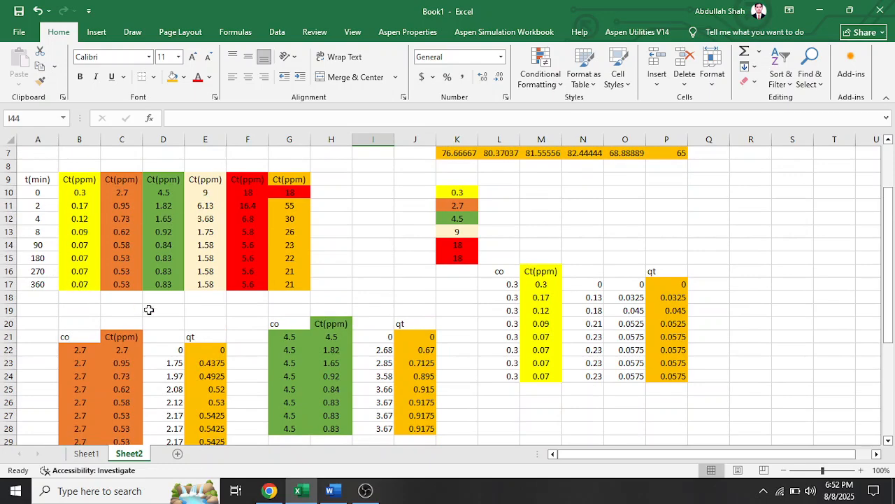
pyautogui.scroll(-7, 144, 310)
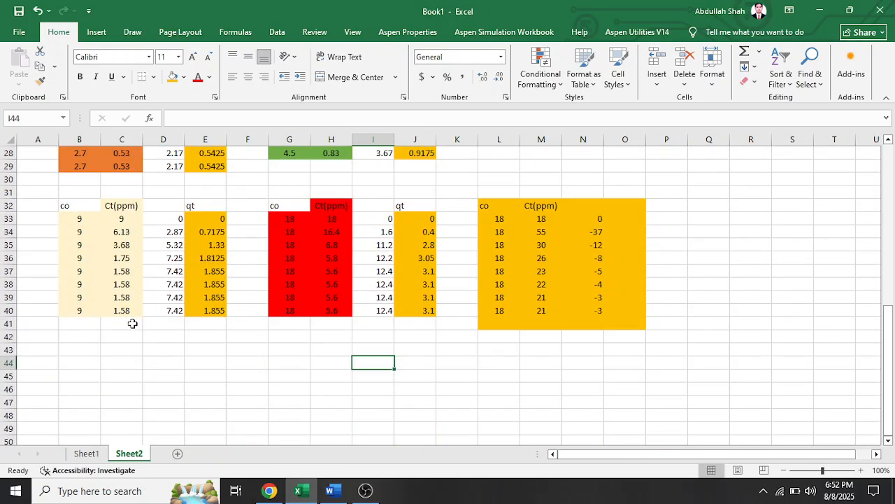
pyautogui.click(84, 362)
pyautogui.write('0.07')
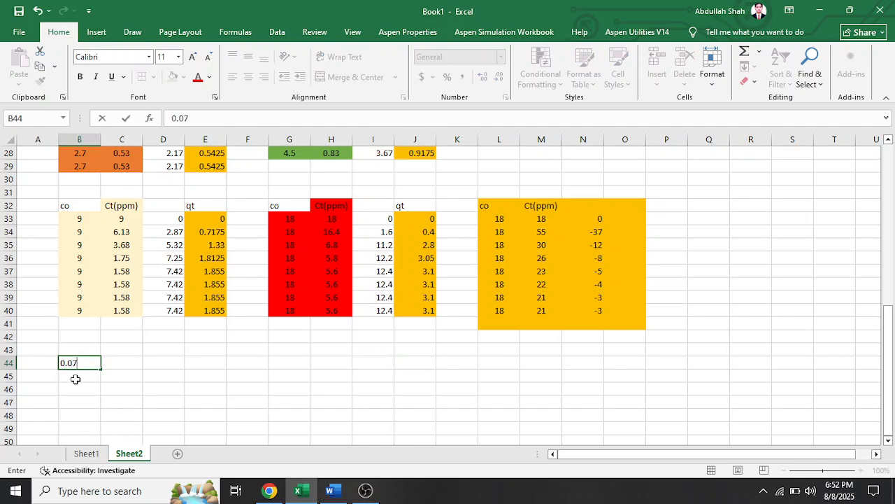
pyautogui.press('Return')
# - Copy the 2.7 ppm series' 360-minute Ct value from C17 to B45, below the 0.07 entry
pyautogui.scroll(6, 89, 373)
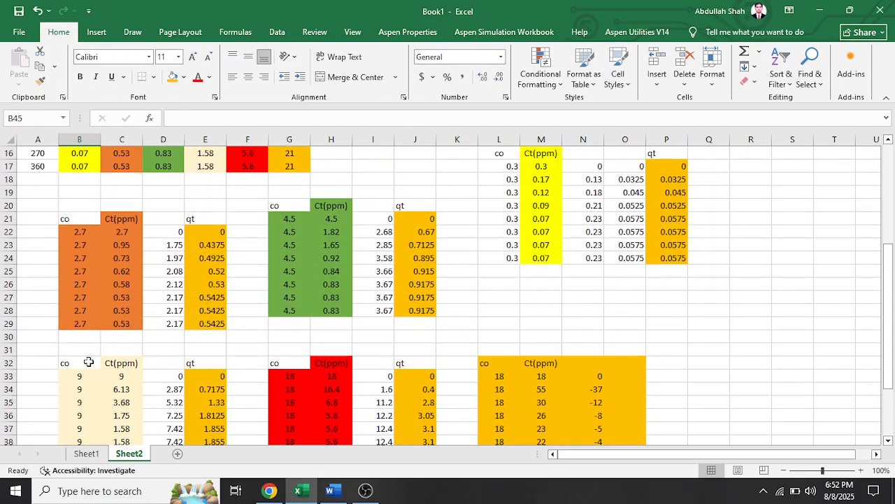
pyautogui.click(122, 245)
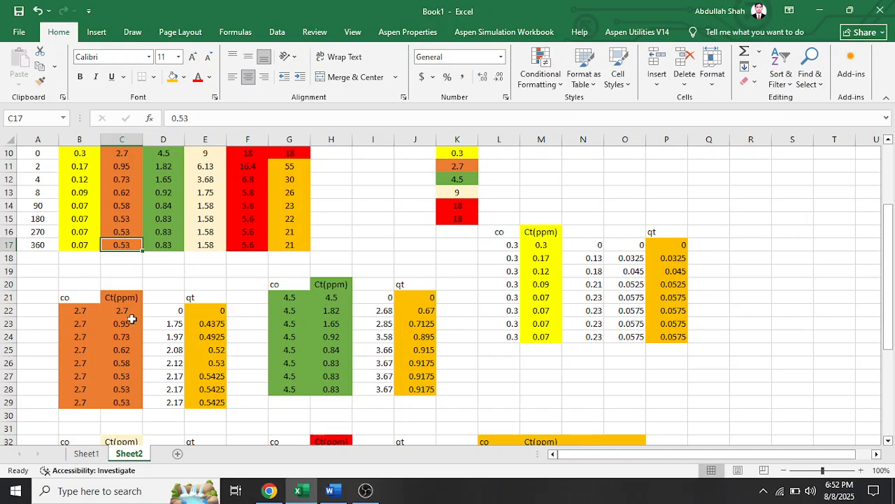
pyautogui.hotkey('ctrl', 'c')
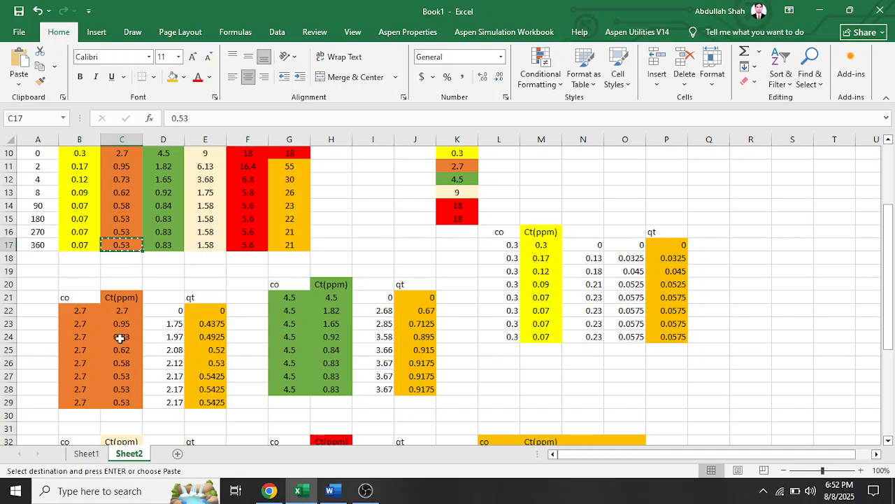
pyautogui.scroll(-7, 120, 343)
pyautogui.click(91, 336)
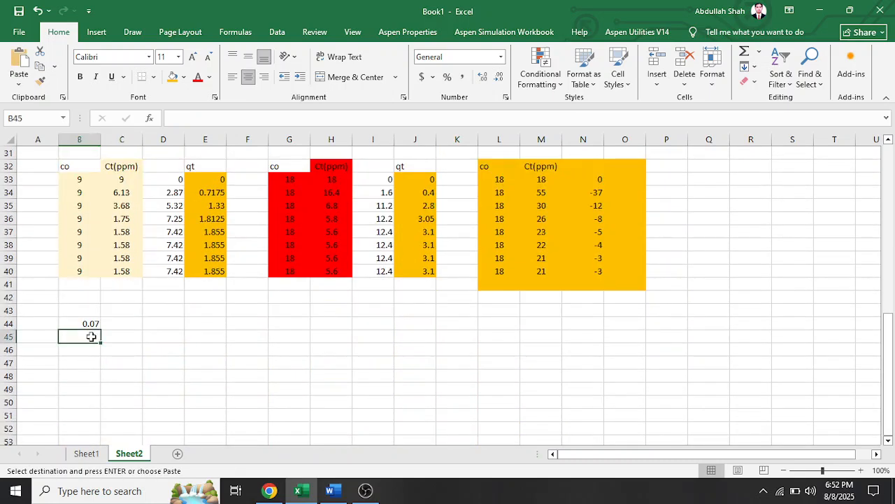
# - Paste the copied 0.53 from C17 into B45, and copy 0.83 from D17 into B46 below it
pyautogui.hotkey('ctrl', 'v')
pyautogui.scroll(6, 112, 353)
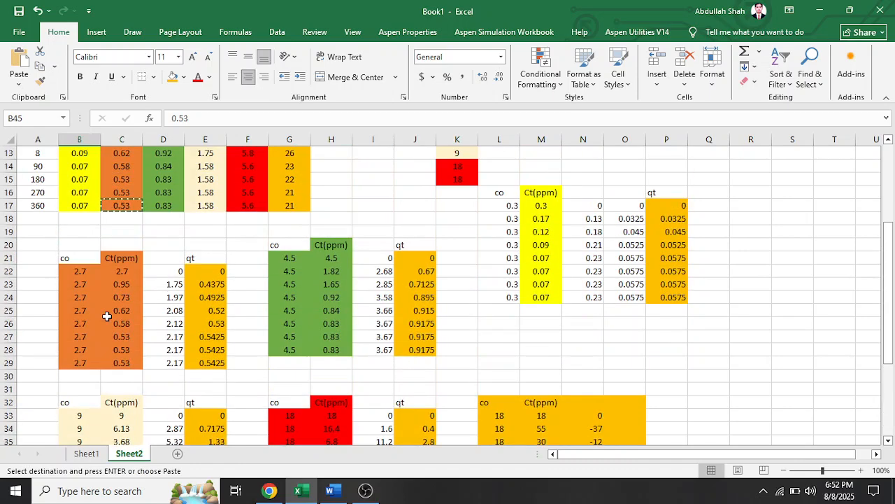
pyautogui.click(160, 208)
pyautogui.hotkey('ctrl', 'c')
pyautogui.scroll(-5, 94, 381)
pyautogui.click(82, 388)
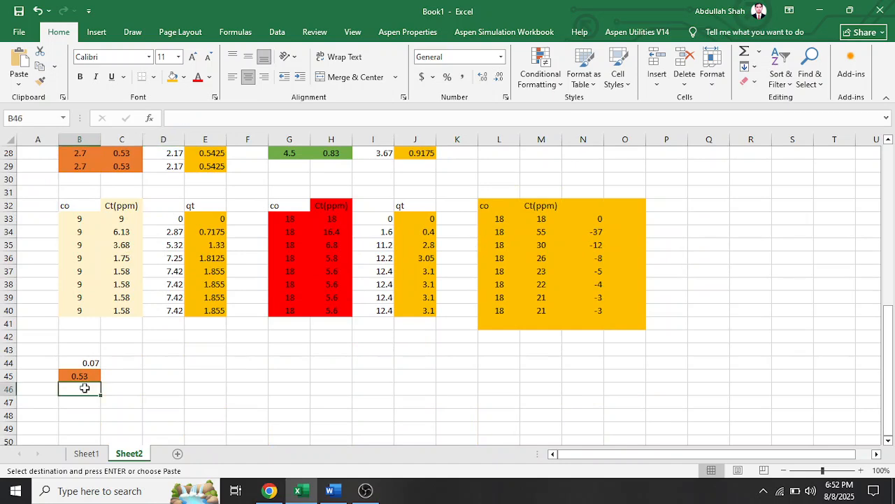
pyautogui.hotkey('ctrl', 'v')
# - Copy the 360-minute concentration 1.58 from E17 into B47, continuing the list below the tables
pyautogui.scroll(4, 90, 381)
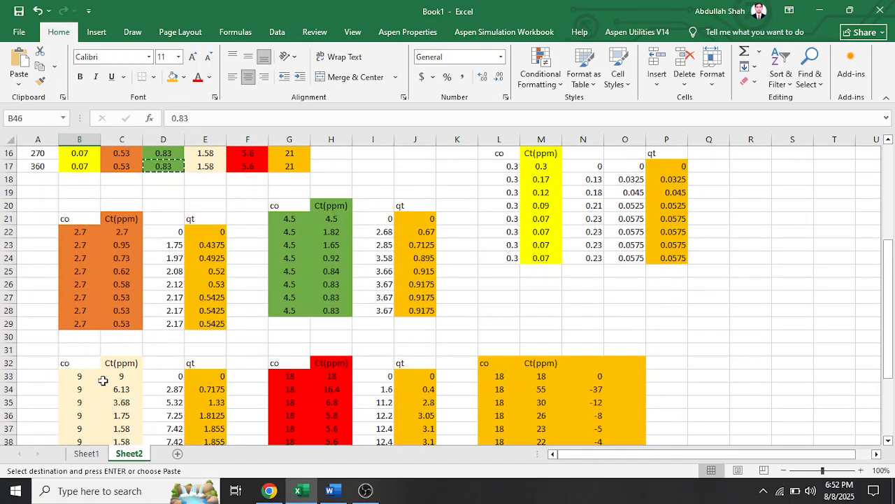
pyautogui.click(209, 169)
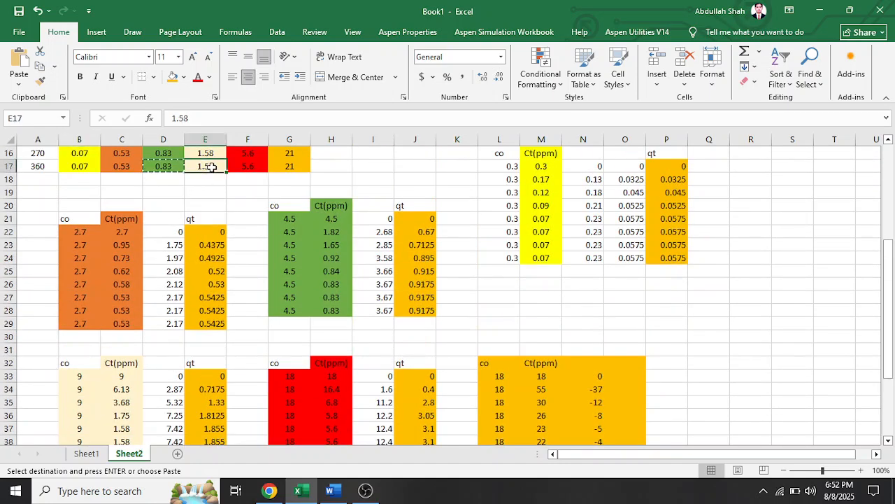
pyautogui.hotkey('ctrl', 'c')
pyautogui.scroll(-5, 121, 415)
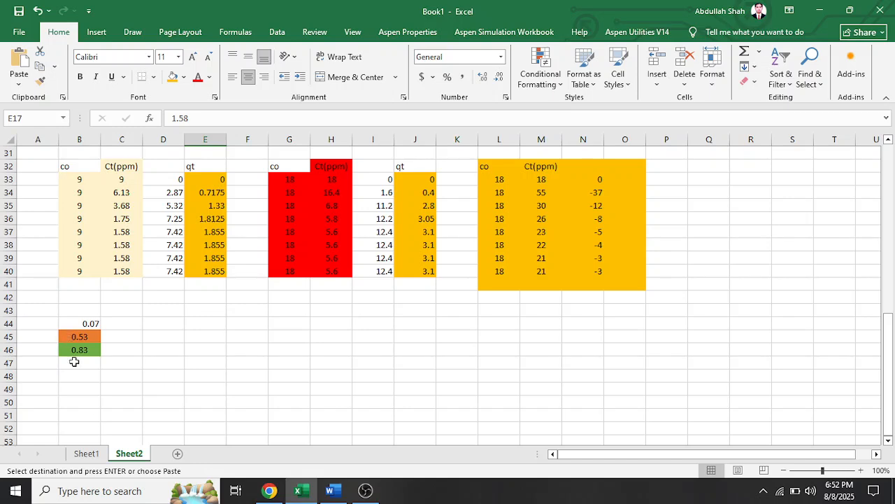
pyautogui.click(74, 361)
# - Try to copy the 360-minute concentration from F17 into B48
pyautogui.scroll(7, 119, 382)
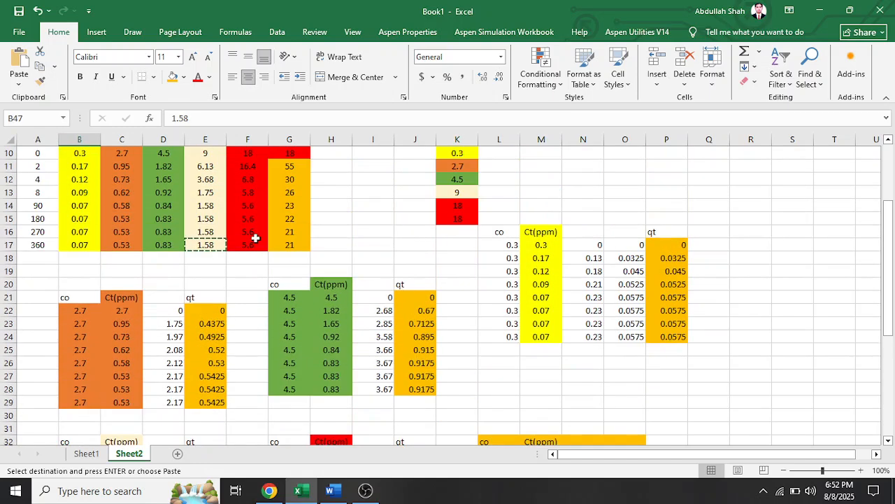
pyautogui.click(247, 244)
pyautogui.hotkey('ctrl', 'c')
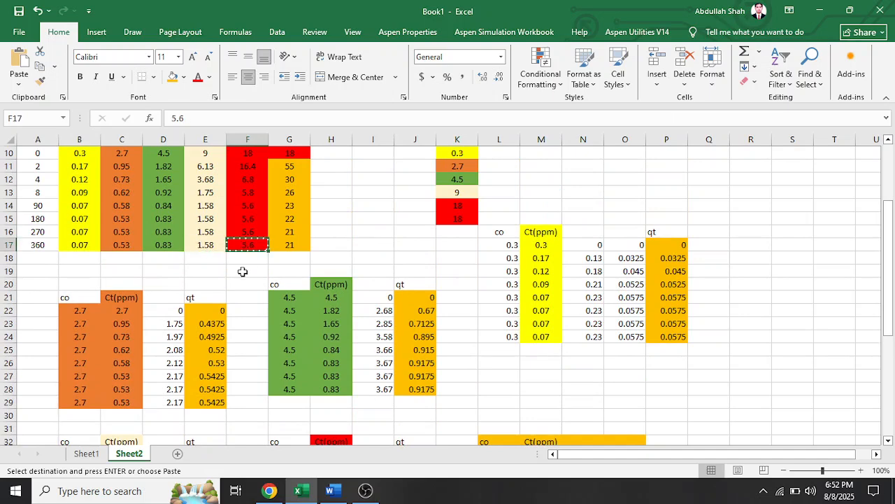
pyautogui.scroll(-7, 224, 322)
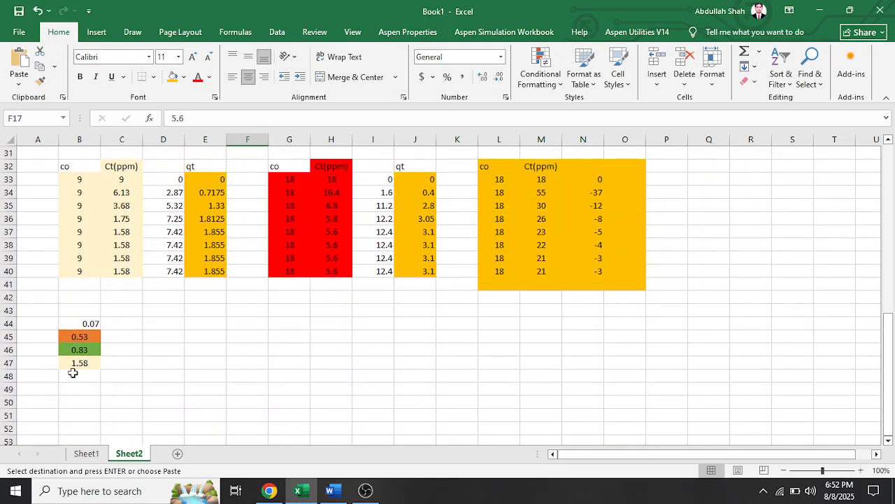
pyautogui.click(72, 374)
pyautogui.hotkey('ctrl', 'c')
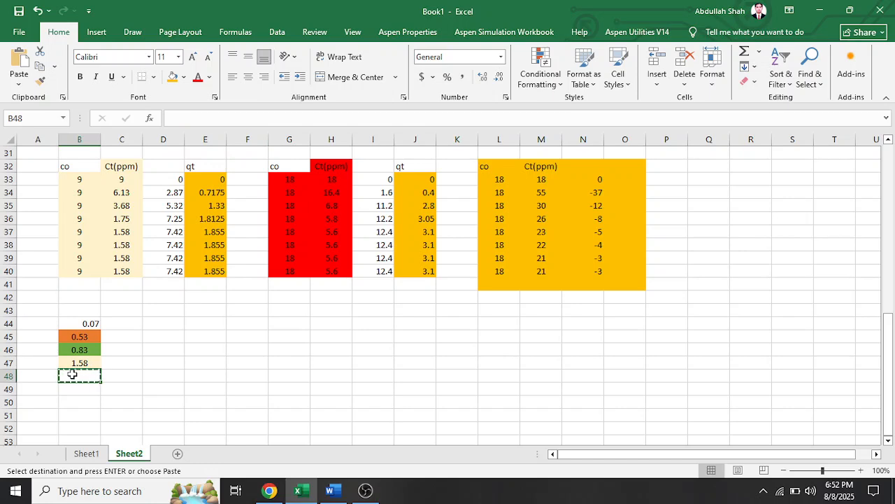
pyautogui.hotkey('ctrl', 'v')
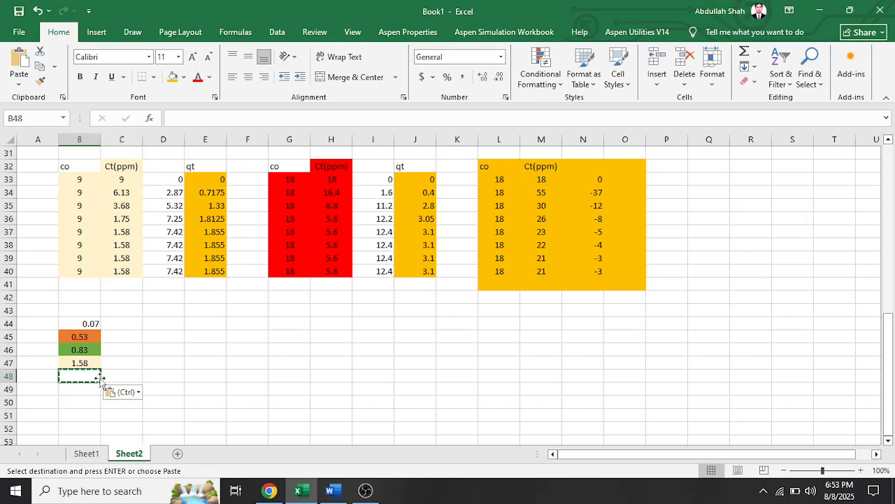
pyautogui.scroll(-1, 161, 373)
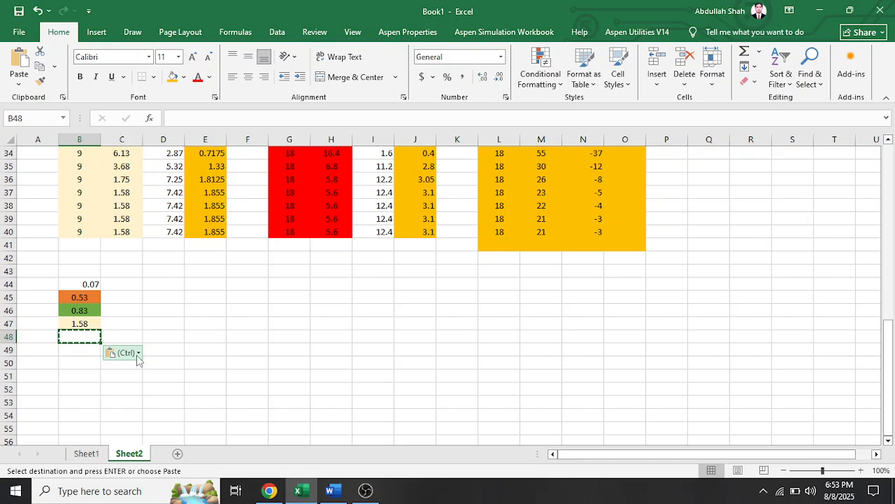
pyautogui.click(177, 346)
pyautogui.click(162, 347)
pyautogui.doubleClick(161, 337)
# - Copy the 360-minute concentration 5.6 from F17 into B48 at the end of the list
pyautogui.scroll(6, 239, 353)
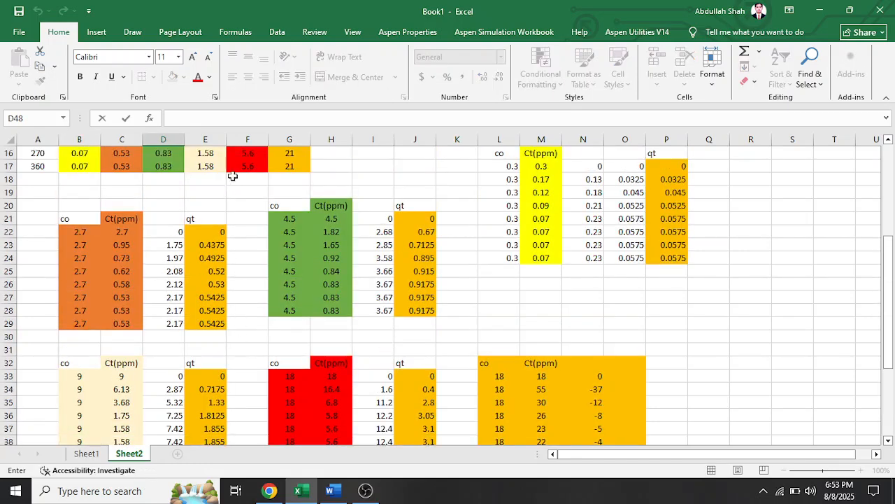
pyautogui.click(240, 166)
pyautogui.hotkey('ctrl', 'c')
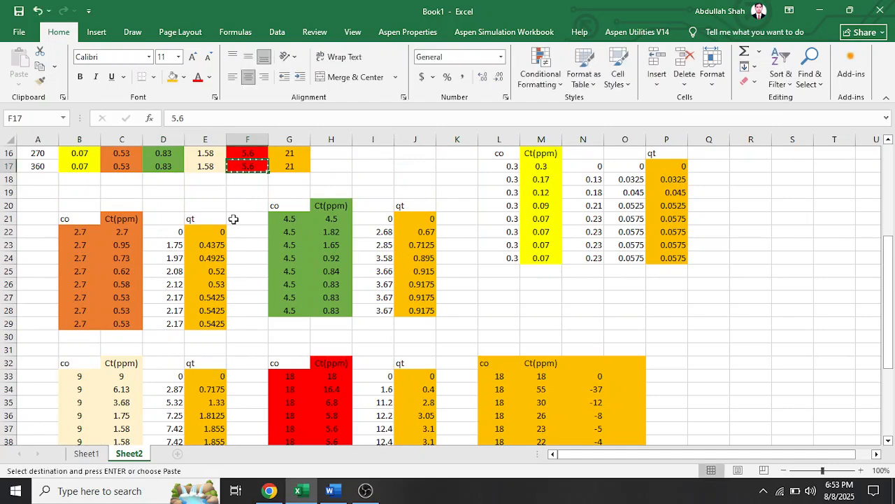
pyautogui.scroll(-5, 206, 286)
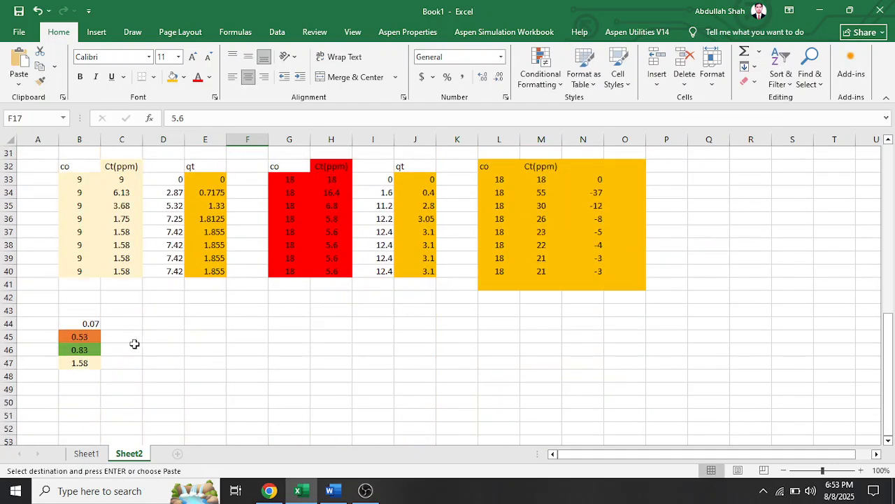
pyautogui.click(85, 375)
pyautogui.hotkey('ctrl', 'v')
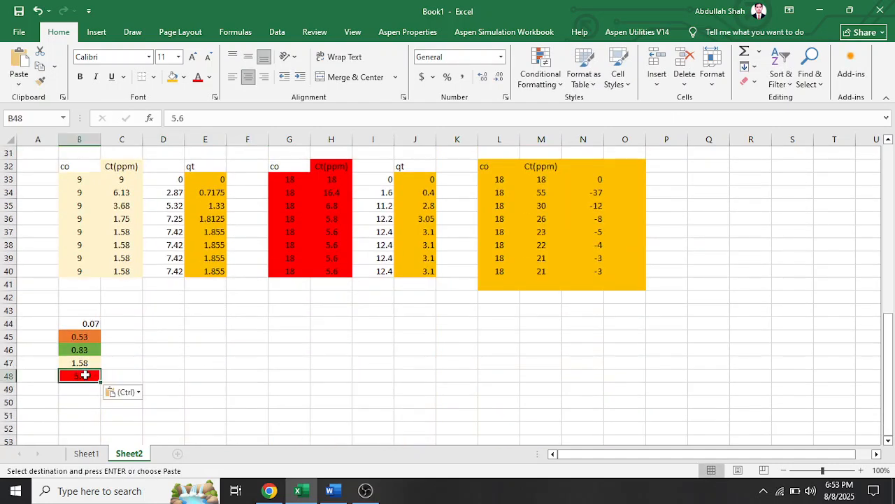
pyautogui.click(224, 375)
pyautogui.scroll(4, 228, 376)
pyautogui.scroll(2, 228, 375)
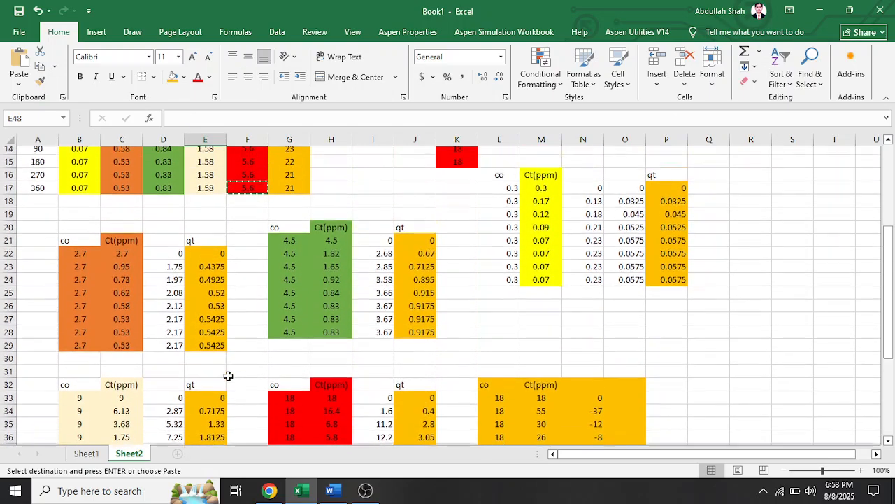
pyautogui.scroll(-6, 186, 374)
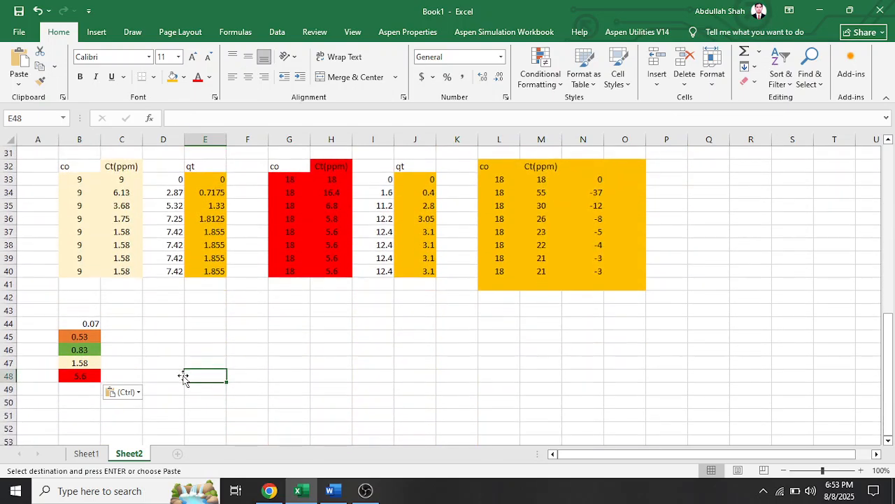
# - Center the values in B44:B48 and enter the header "ce" above them in B43
pyautogui.scroll(-1, 182, 378)
pyautogui.moveTo(87, 284); pyautogui.dragTo(83, 336)
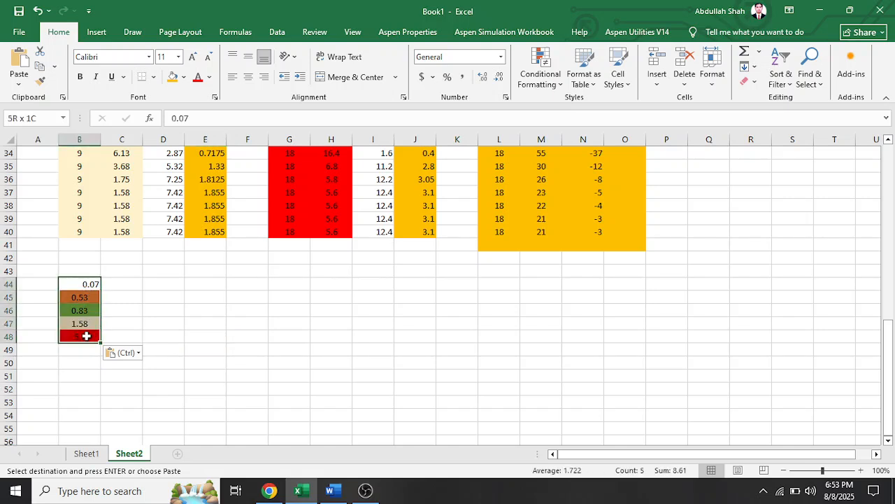
pyautogui.click(232, 79)
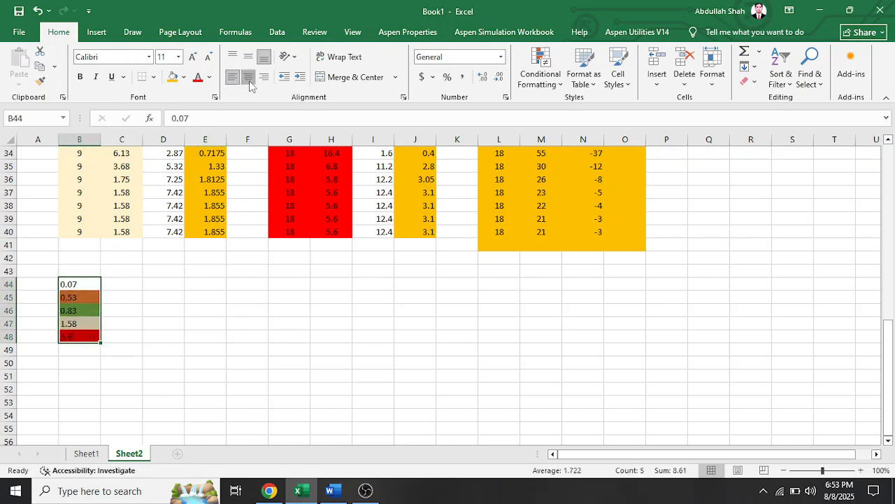
pyautogui.click(249, 79)
pyautogui.click(87, 274)
pyautogui.write('ce')
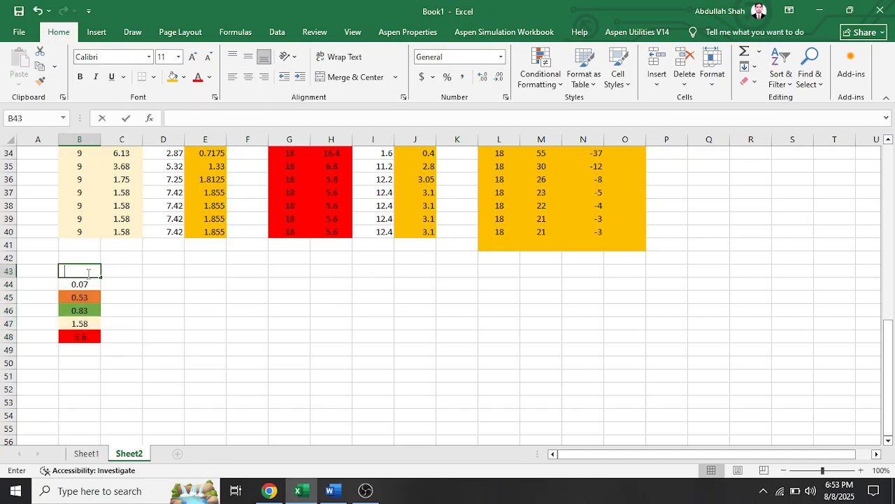
pyautogui.click(132, 270)
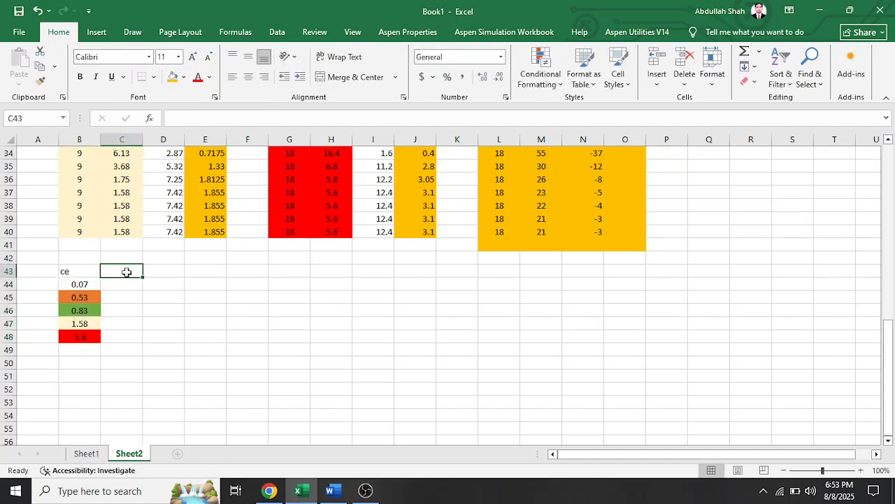
# - Review the co, Ct and qt tables on Sheet2 alongside the new ce column
pyautogui.scroll(8, 210, 345)
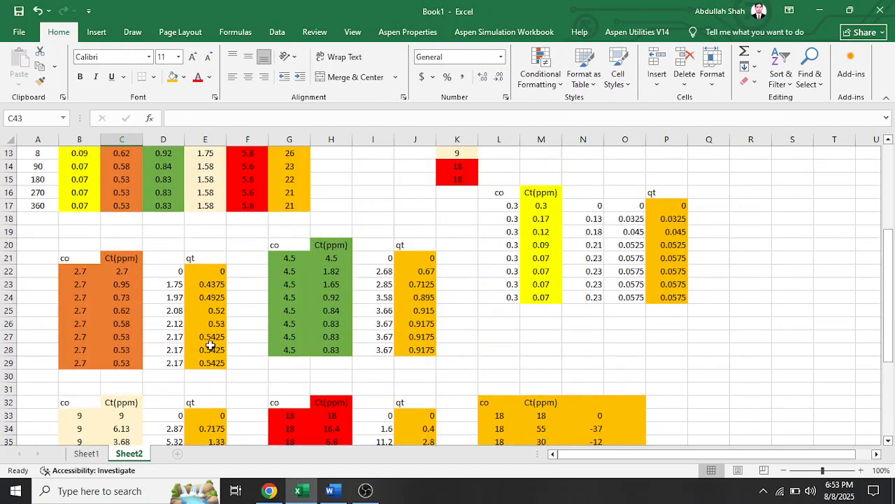
pyautogui.scroll(-4, 210, 345)
pyautogui.scroll(-1, 210, 345)
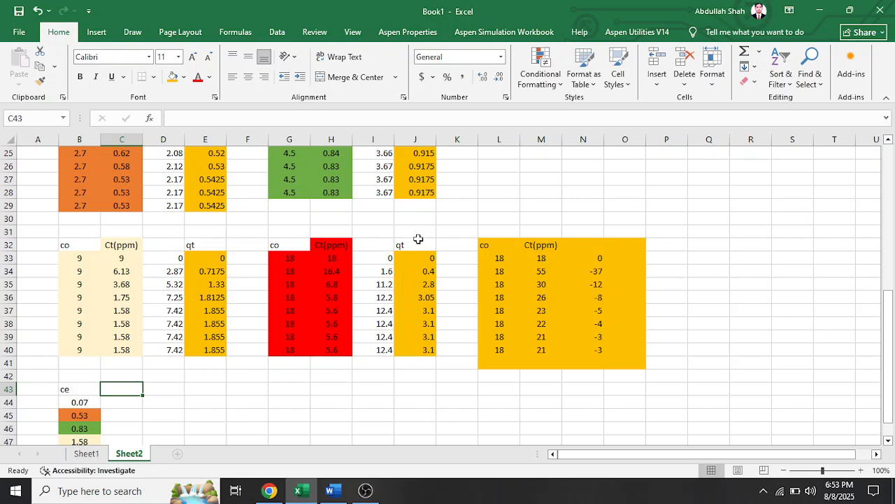
pyautogui.moveTo(336, 490)
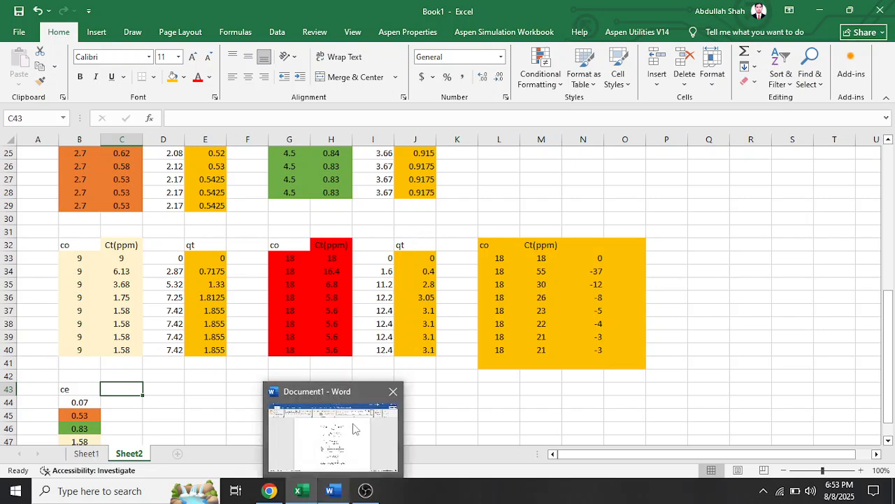
pyautogui.moveTo(354, 429)
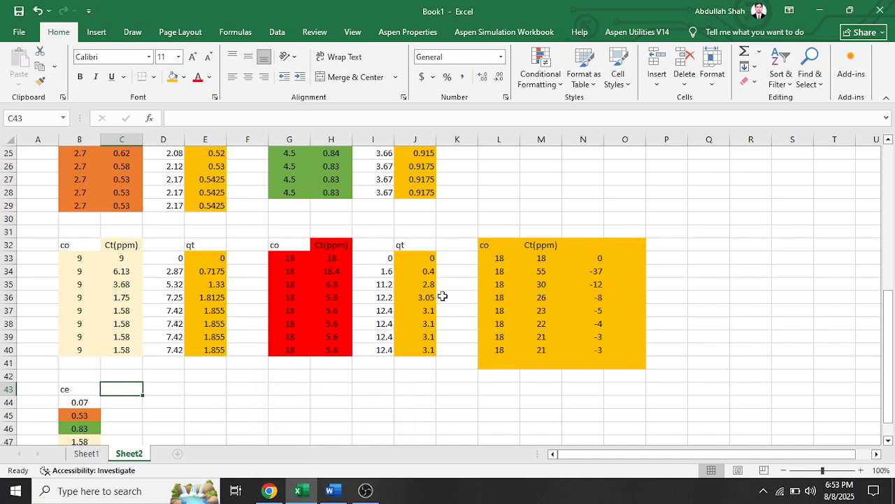
pyautogui.scroll(-2, 376, 355)
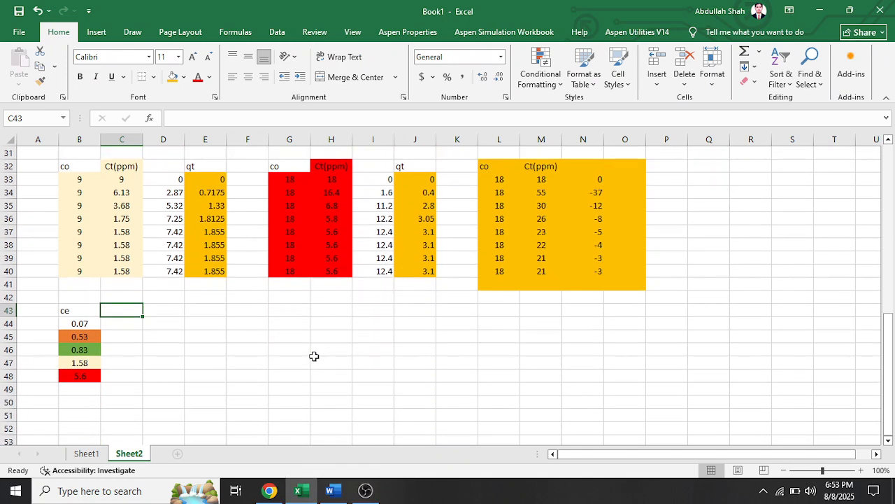
pyautogui.scroll(1, 200, 353)
pyautogui.scroll(-2, 200, 354)
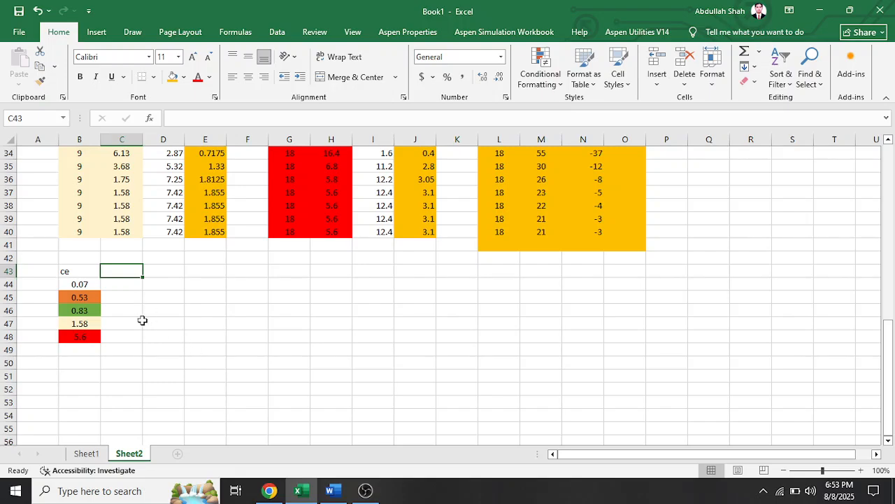
pyautogui.scroll(1, 144, 323)
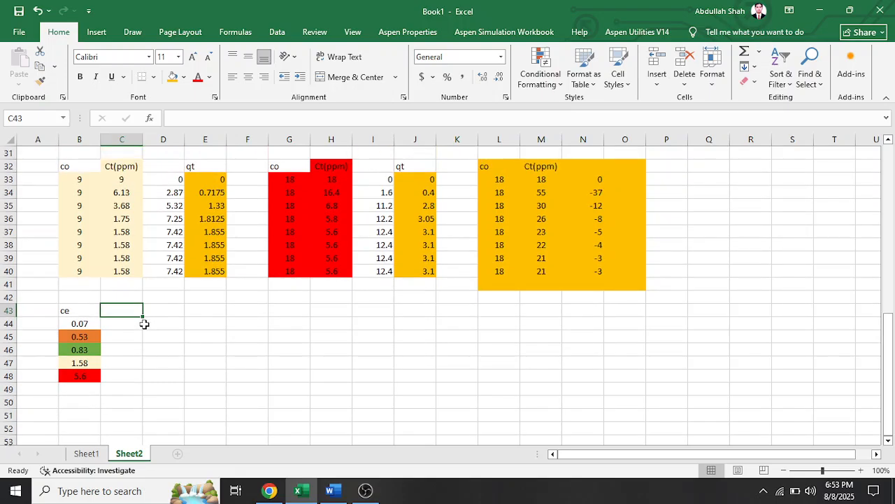
# - Copy the initial concentration 0.3 from B10 into C44, beside the first ce value
pyautogui.scroll(6, 144, 324)
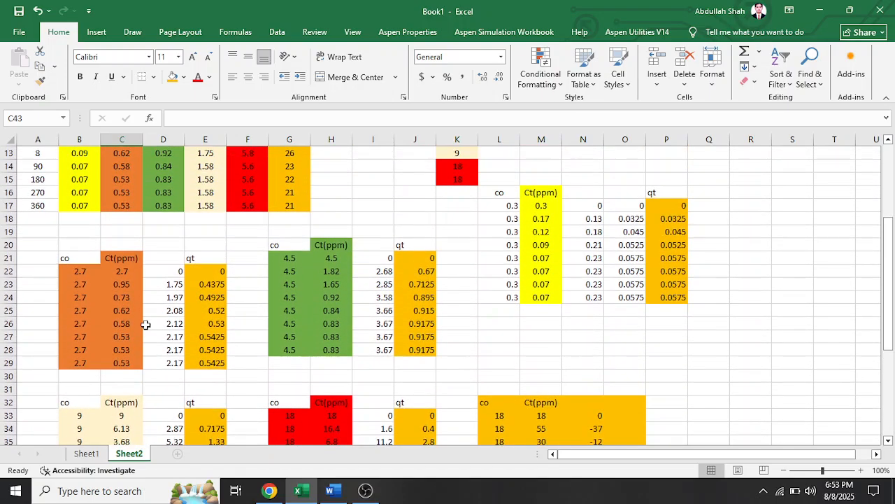
pyautogui.scroll(4, 144, 301)
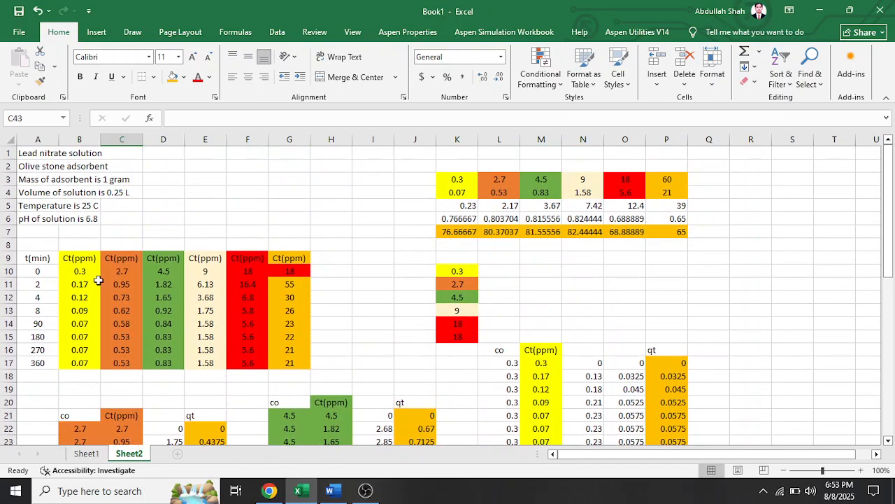
pyautogui.click(80, 273)
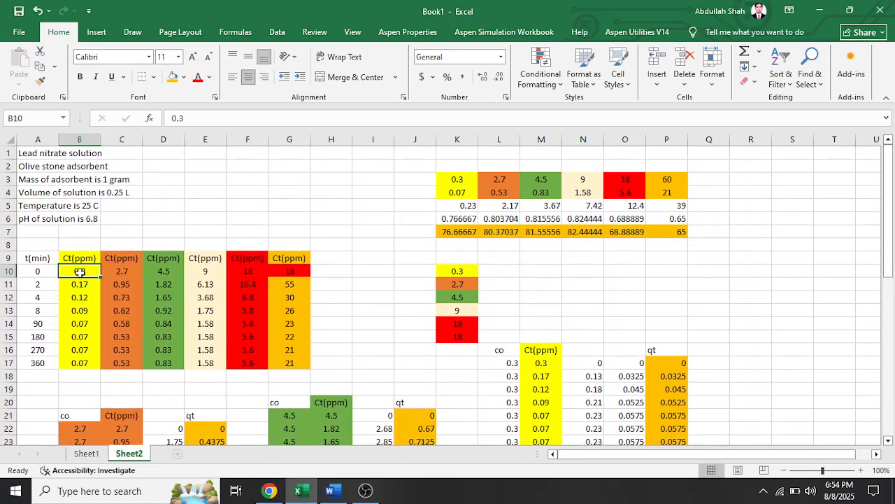
pyautogui.hotkey('ctrl', 'c')
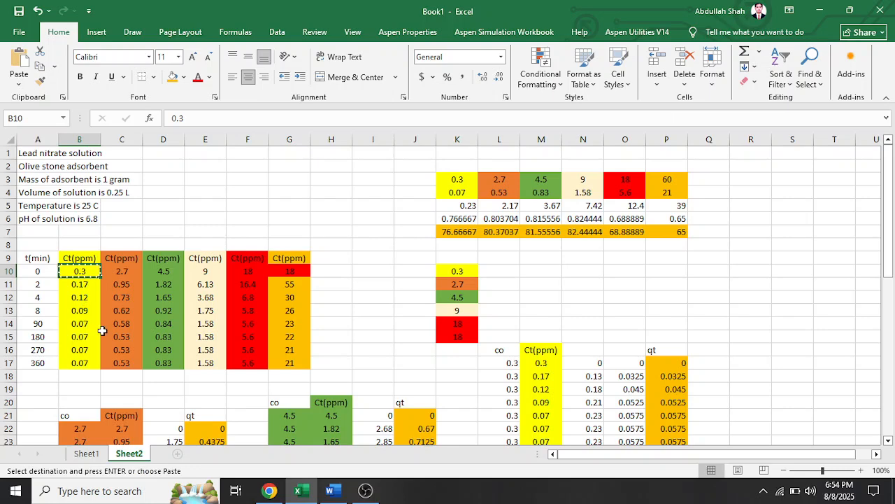
pyautogui.scroll(-9, 103, 327)
pyautogui.scroll(-1, 108, 351)
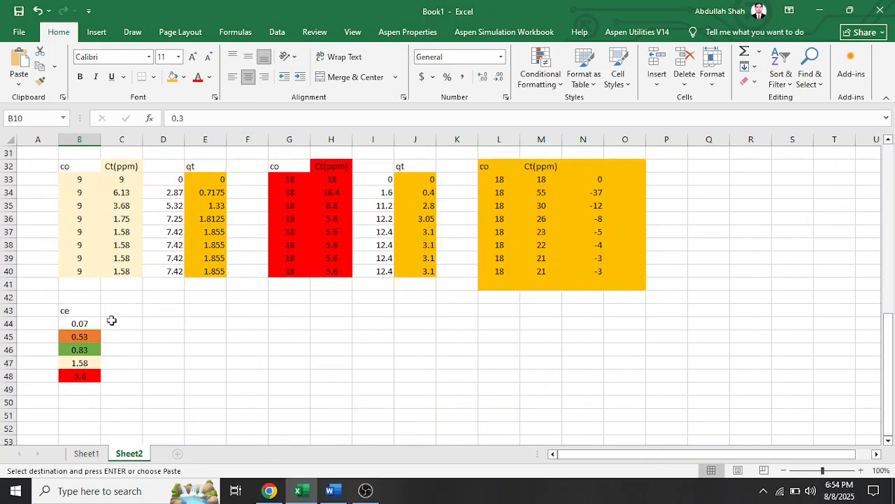
pyautogui.click(119, 323)
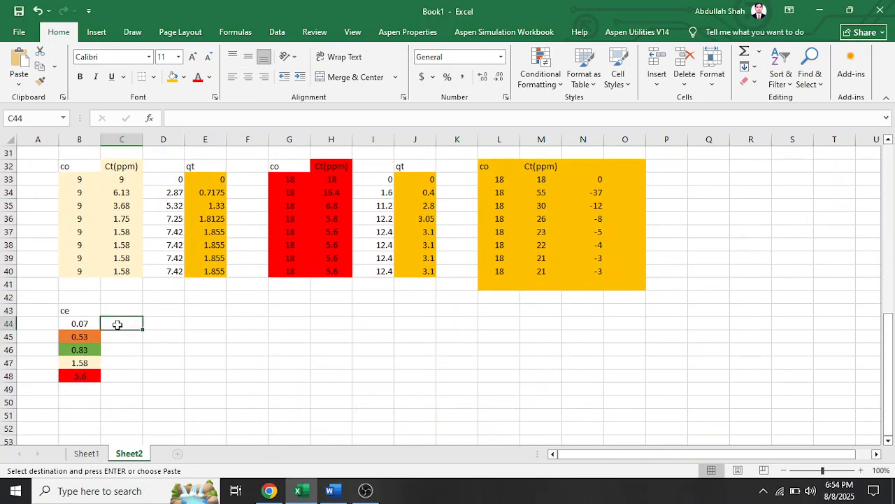
pyautogui.hotkey('ctrl', 'v')
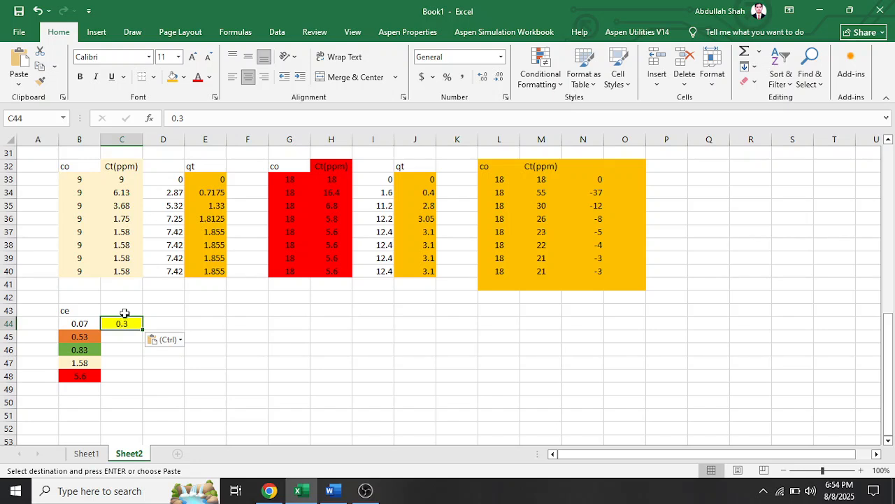
# - Enter the header "co" in C43 and fill the 0.3 from C44 down through C48
pyautogui.click(126, 310)
pyautogui.write('co')
pyautogui.click(128, 348)
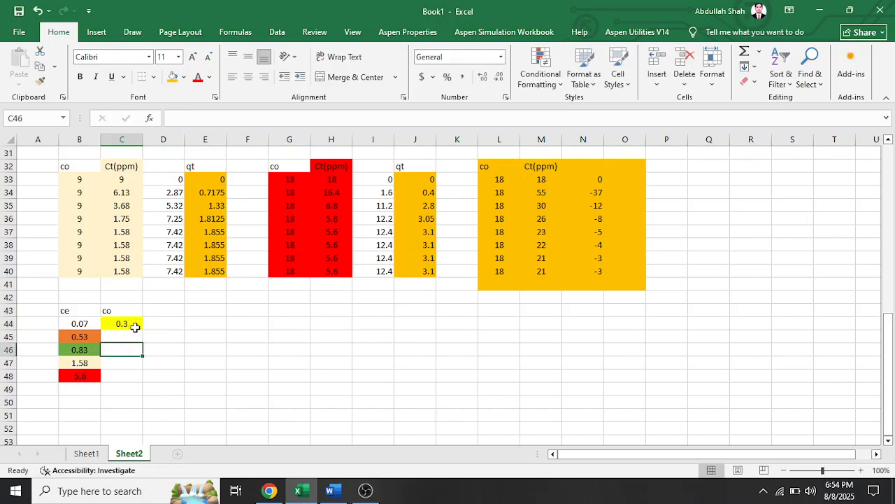
pyautogui.click(136, 328)
pyautogui.moveTo(142, 327); pyautogui.dragTo(124, 376)
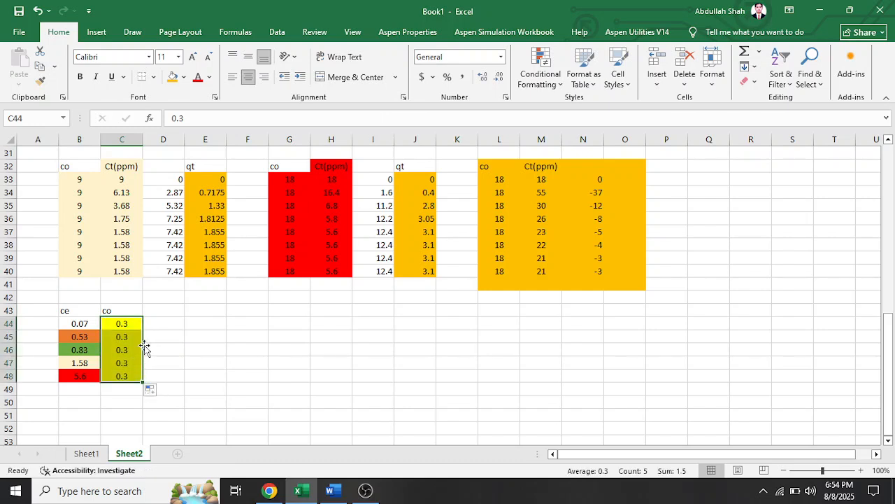
# - Calculate the concentration difference in D44 with =C44-B44 and fill the formula down to D48
pyautogui.click(166, 322)
pyautogui.write('=')
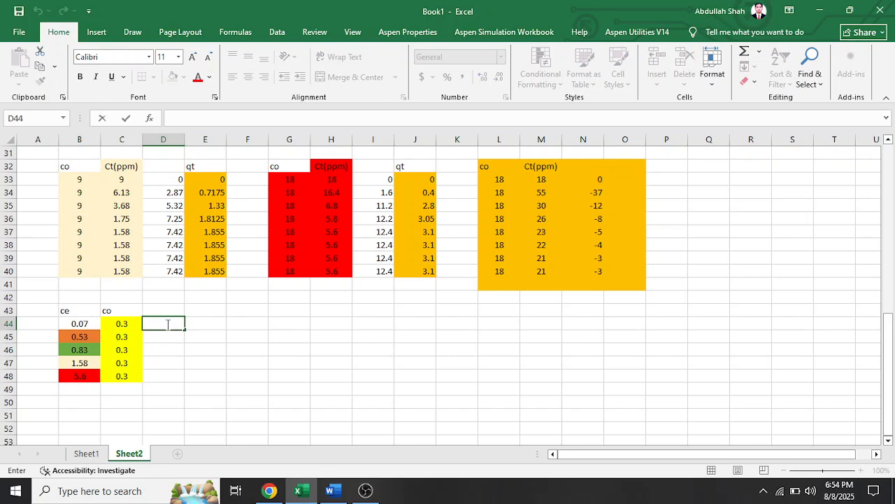
pyautogui.click(124, 324)
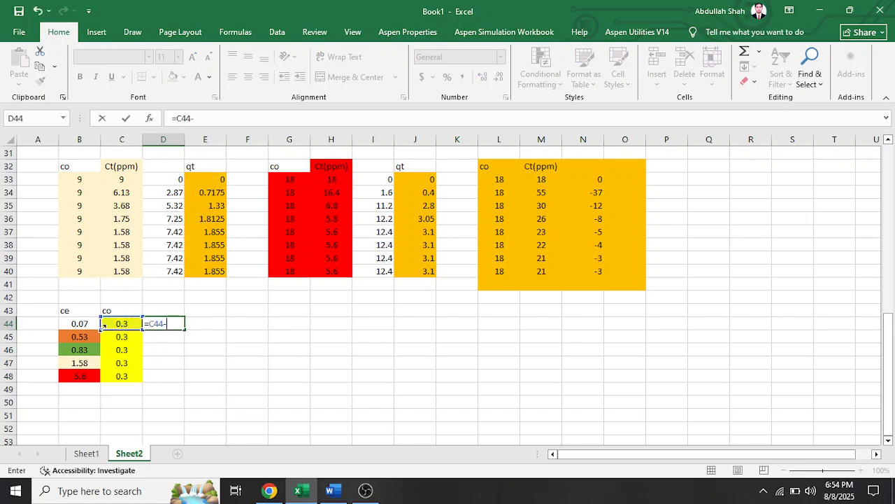
pyautogui.write('-')
pyautogui.click(82, 323)
pyautogui.press('Return')
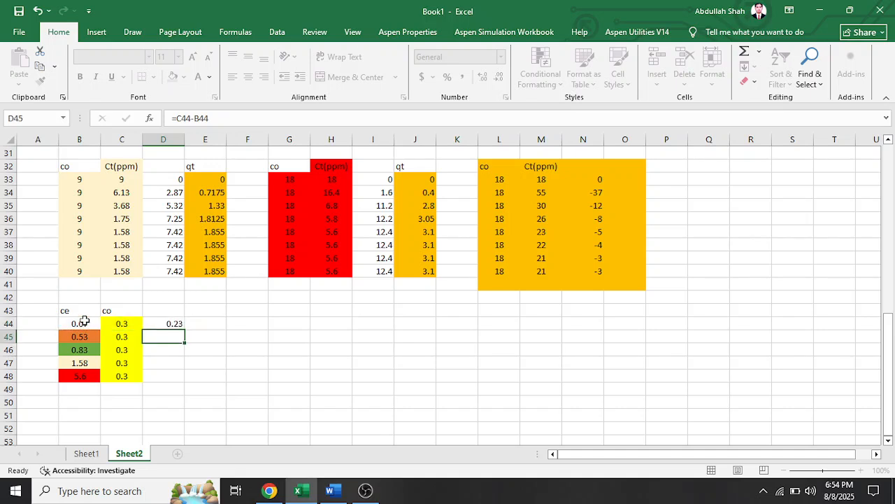
pyautogui.click(171, 324)
pyautogui.moveTo(183, 329); pyautogui.dragTo(168, 378)
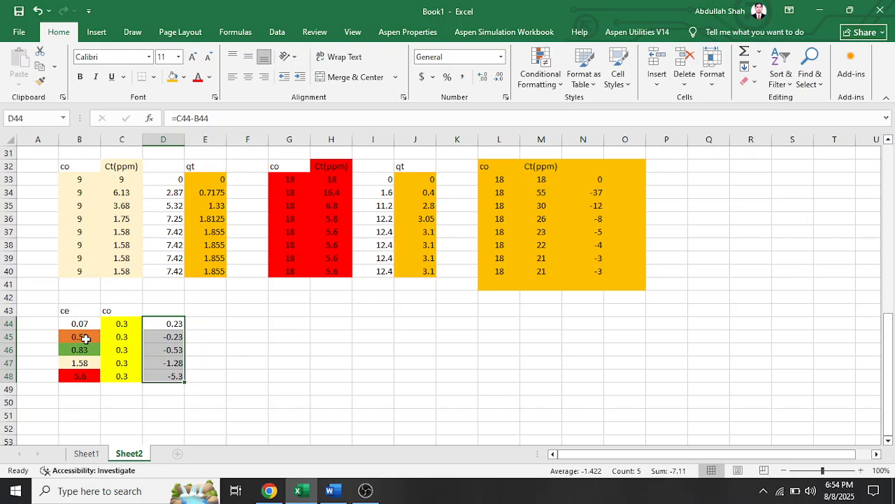
# - Look up the second series' initial concentration in C10 and set C45 in the co column to 2.7
pyautogui.scroll(7, 84, 338)
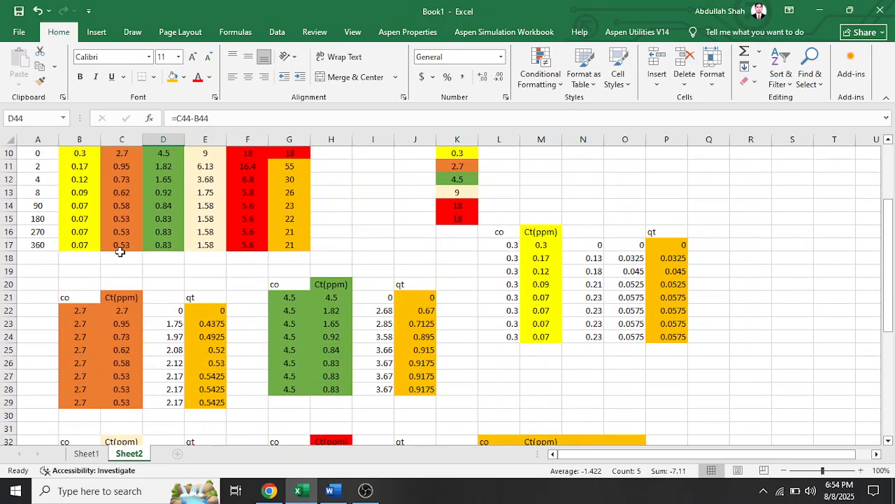
pyautogui.scroll(1, 121, 251)
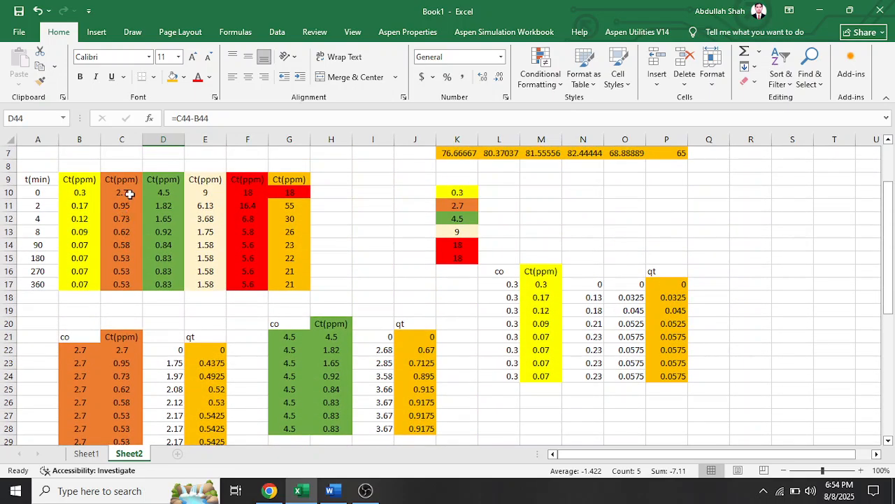
pyautogui.scroll(-9, 126, 287)
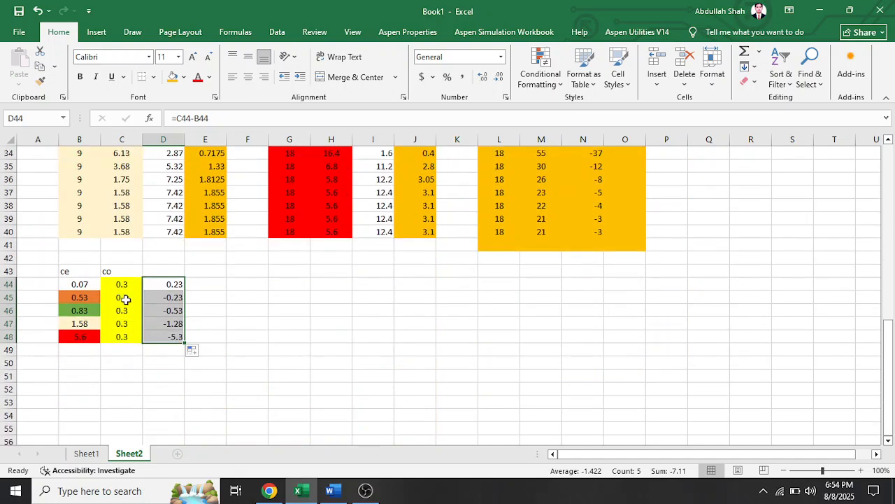
pyautogui.click(126, 300)
pyautogui.write('2.7')
pyautogui.click(126, 310)
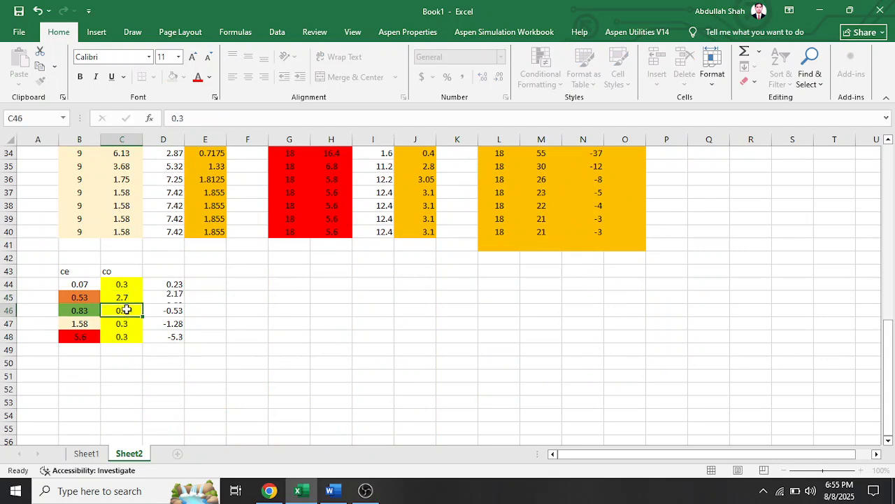
# - Look up the third series' initial concentration in D10 and set C46 in the co column to 4.5
pyautogui.scroll(9, 100, 329)
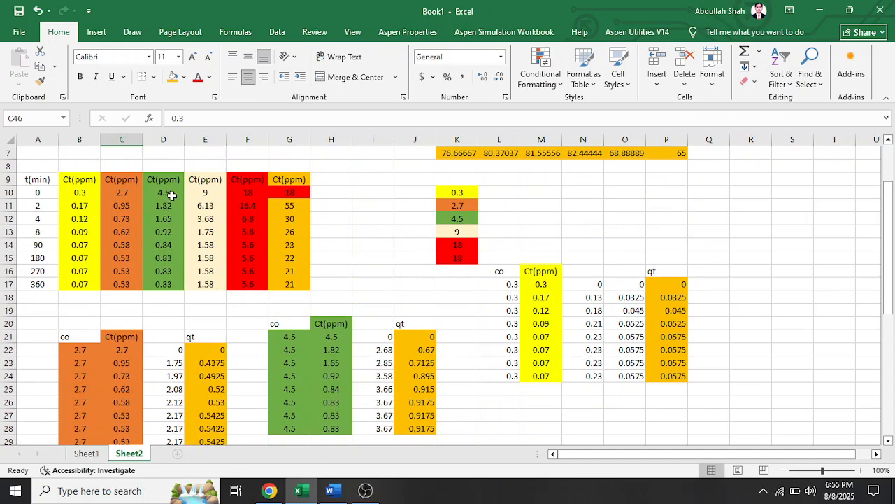
pyautogui.click(169, 194)
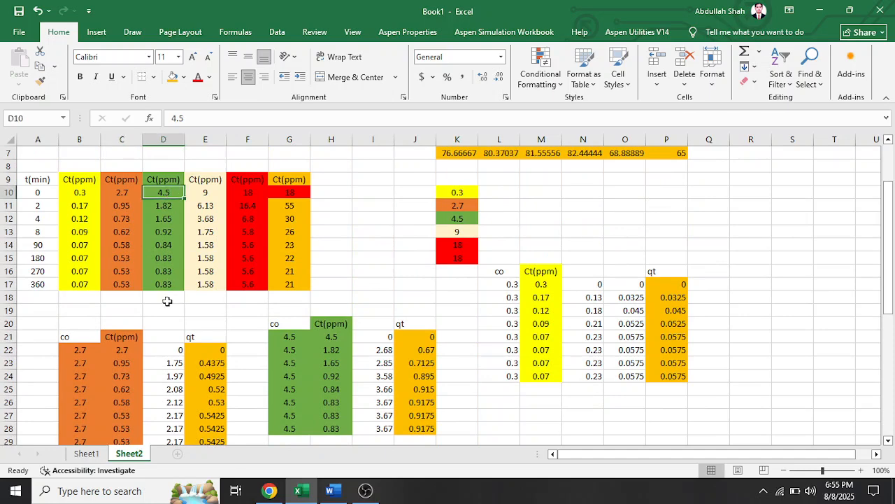
pyautogui.scroll(-9, 140, 329)
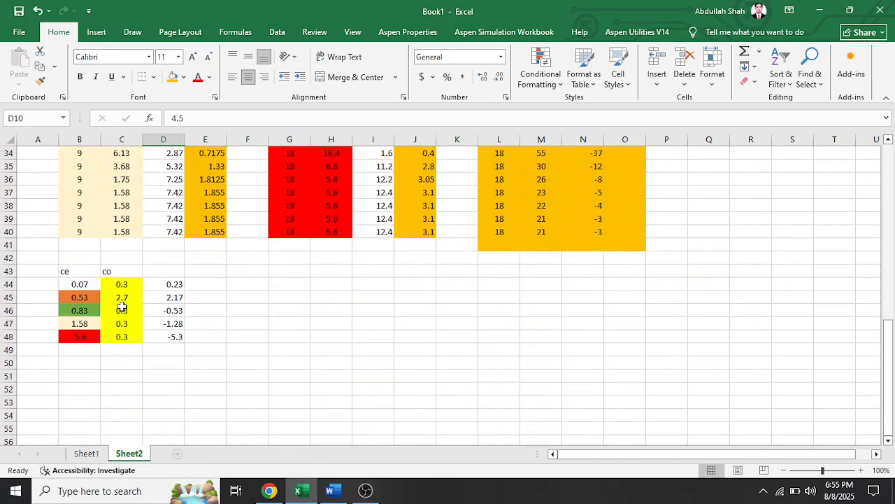
pyautogui.click(125, 312)
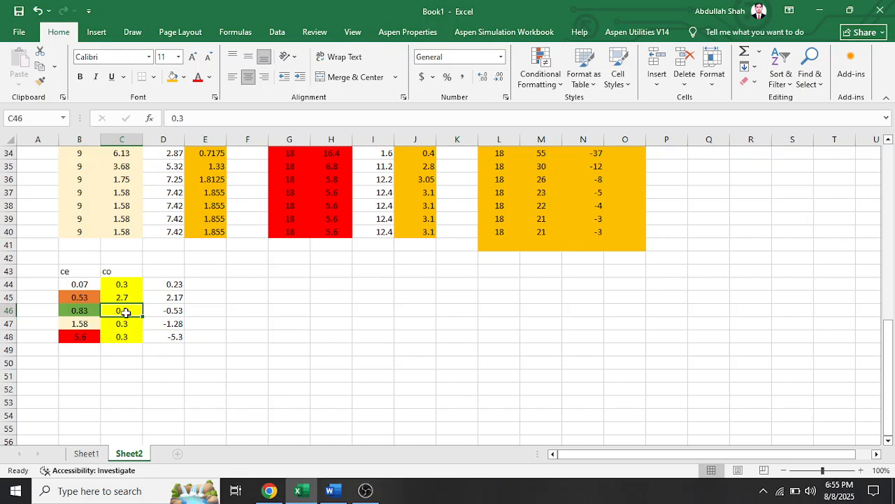
pyautogui.write('4.5')
pyautogui.press('Return')
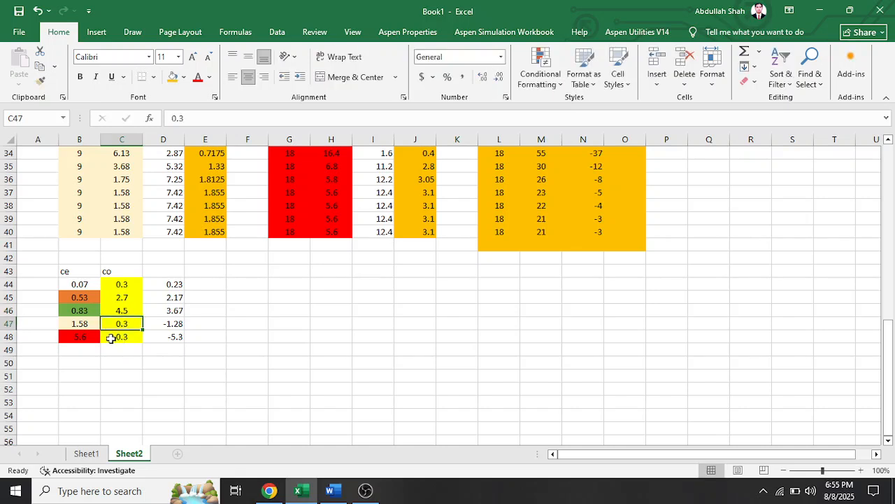
# - Look up the fourth series' initial concentration in E10 and set C47 in the co column to 9
pyautogui.scroll(10, 112, 338)
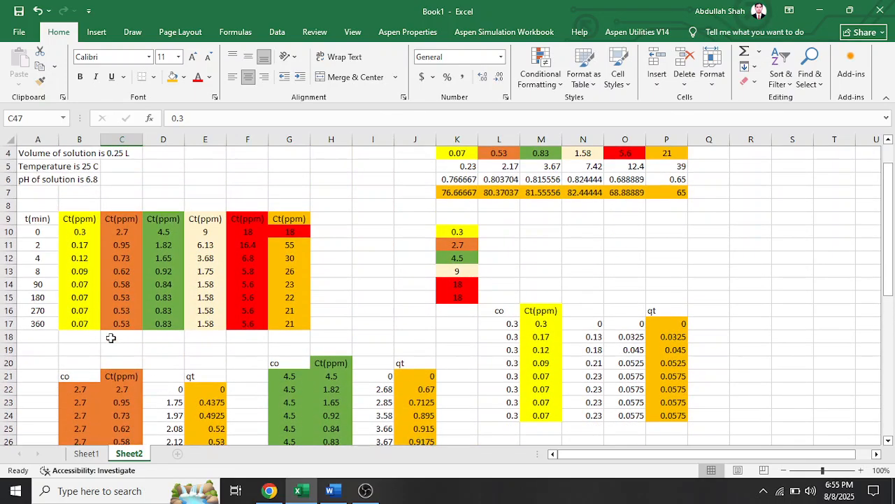
pyautogui.click(203, 233)
pyautogui.scroll(-11, 189, 328)
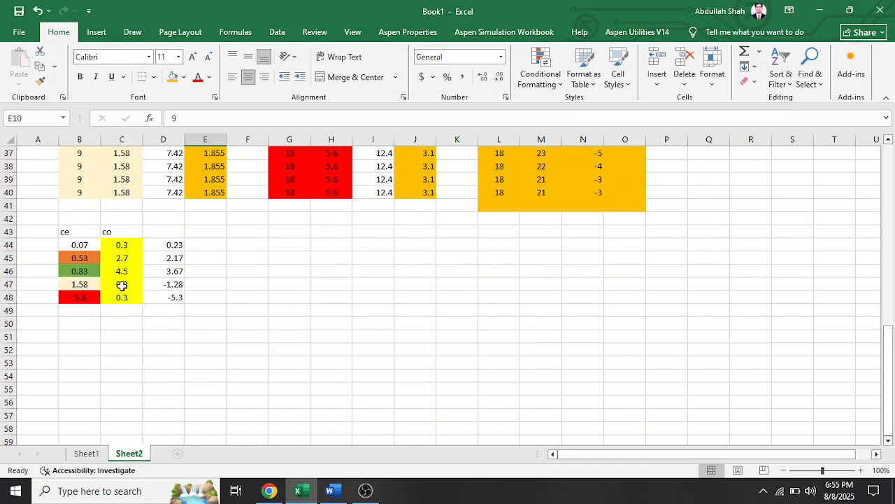
pyautogui.click(123, 284)
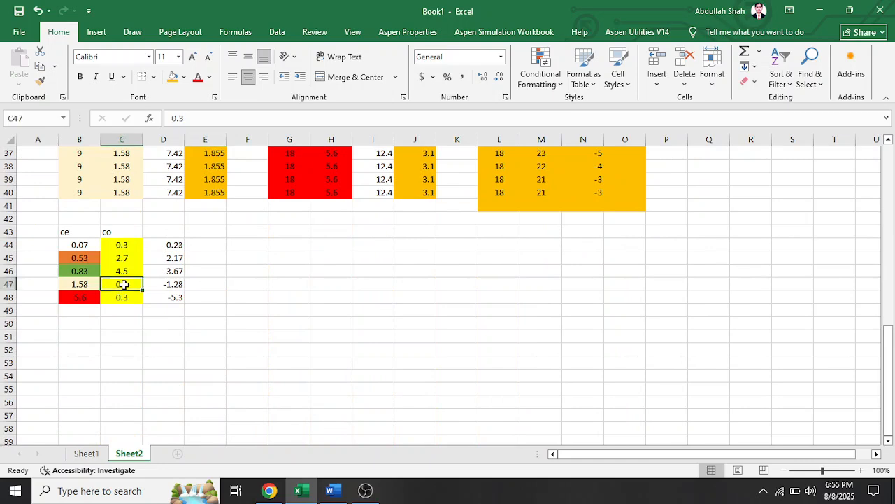
pyautogui.write('9')
pyautogui.press('Return')
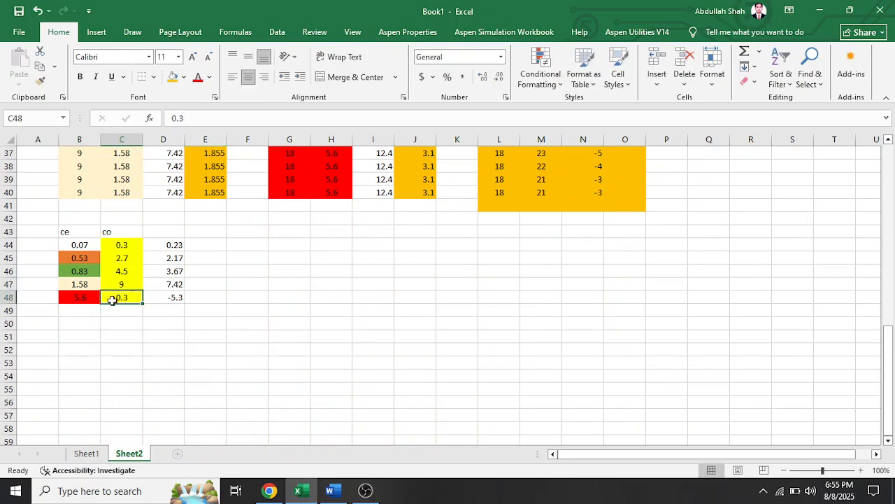
# - Look up the fifth series' initial concentration in F10 and set C48 in the co column to 18
pyautogui.scroll(11, 102, 321)
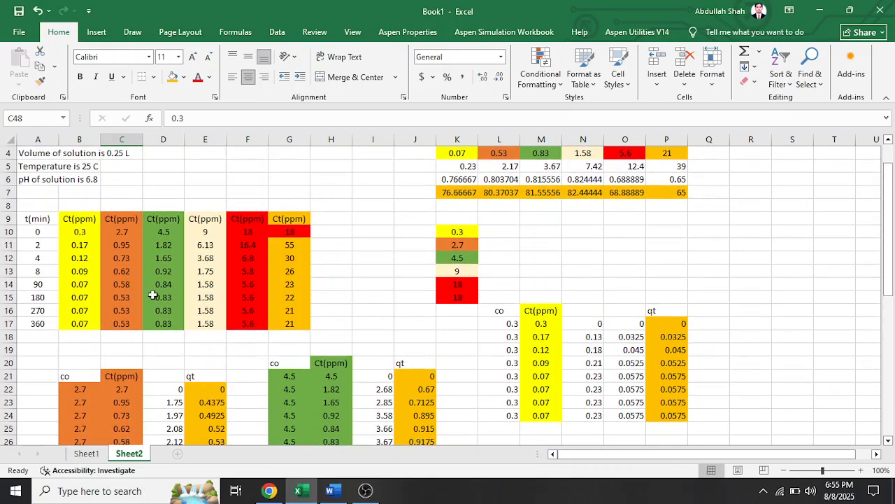
pyautogui.click(251, 233)
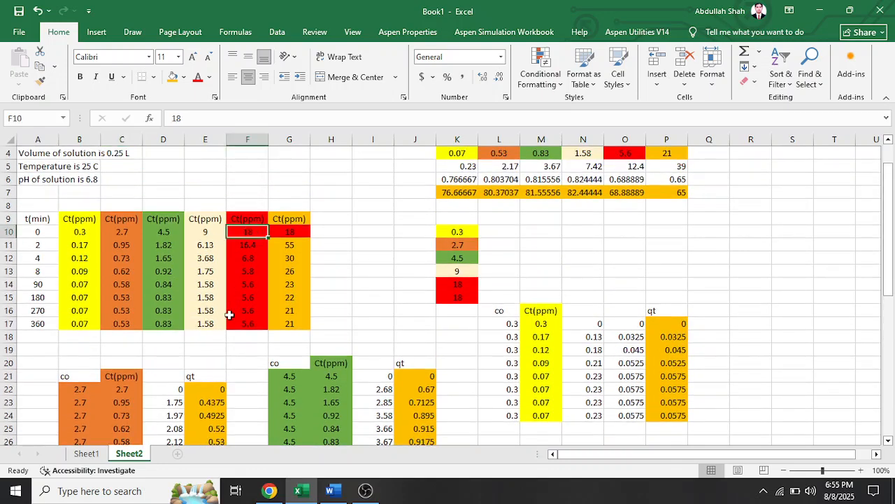
pyautogui.scroll(-10, 224, 318)
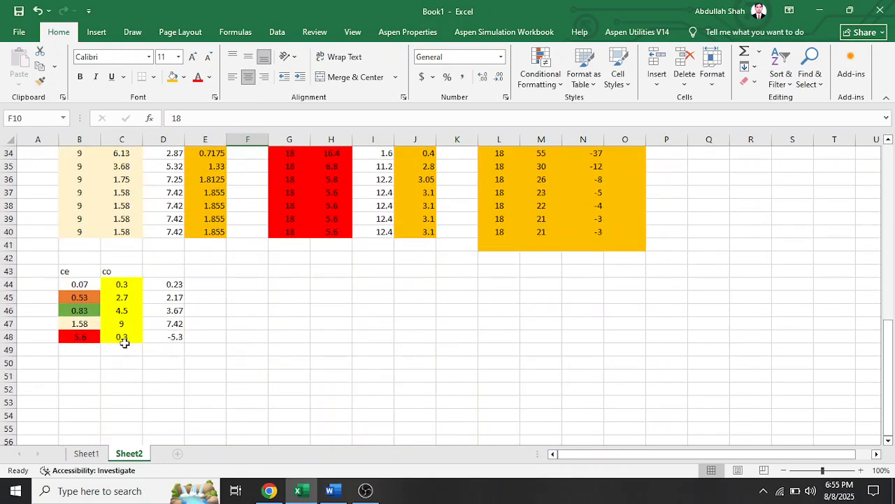
pyautogui.click(122, 338)
pyautogui.write('18')
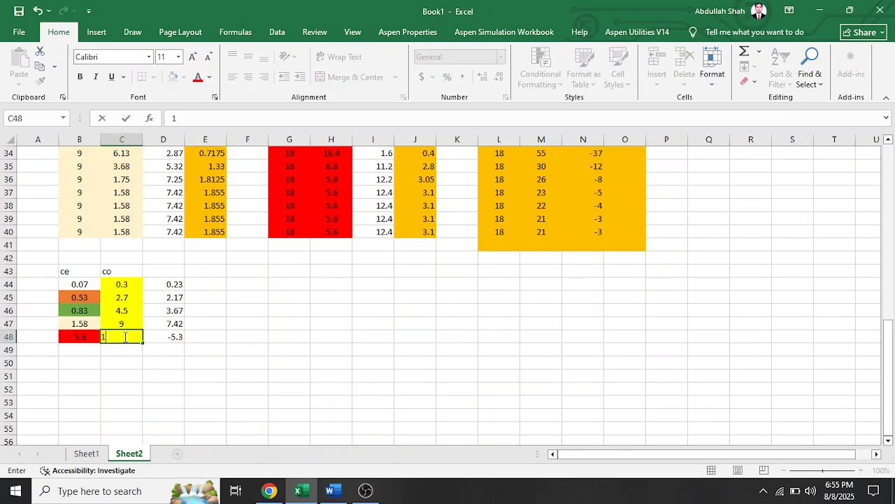
pyautogui.click(133, 314)
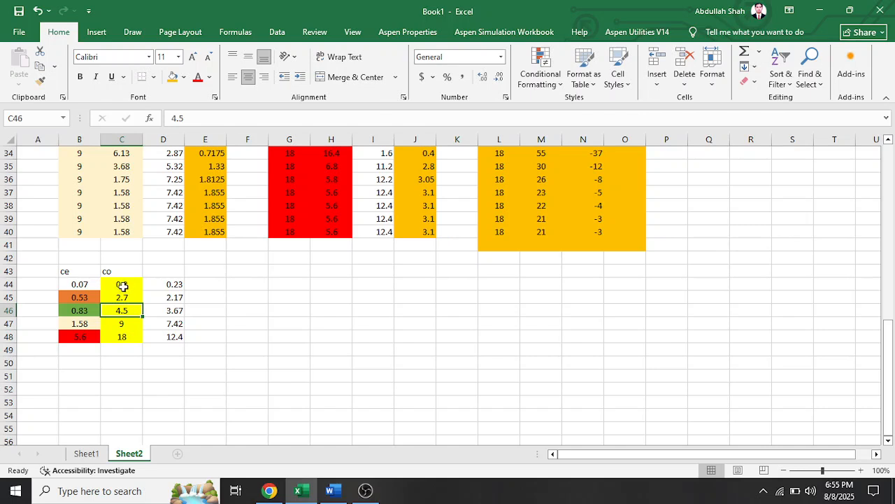
pyautogui.click(123, 284)
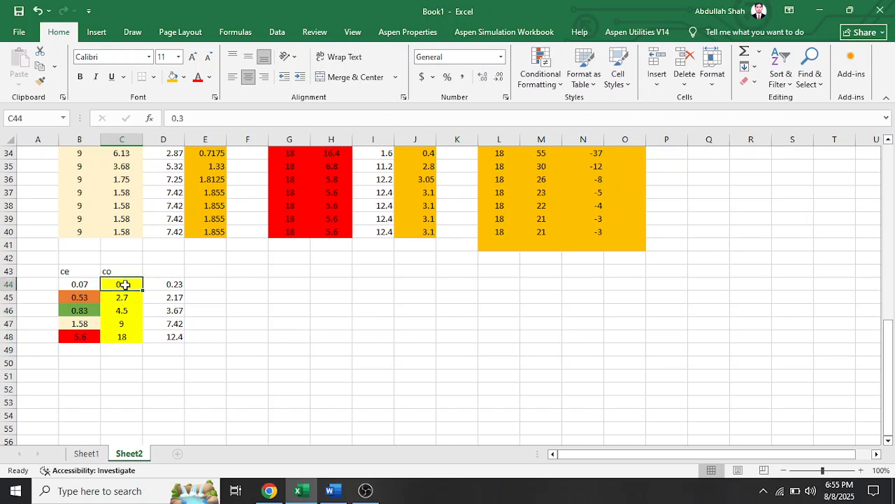
pyautogui.click(82, 284)
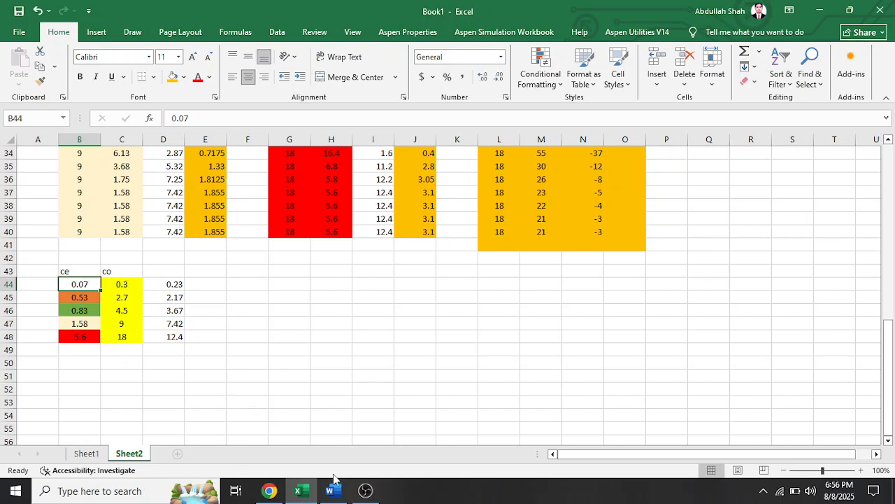
# - Calculate the adsorption capacity in E44 with =D44*0.25 and fill the formula down to E48
pyautogui.moveTo(335, 488)
pyautogui.click(338, 443)
pyautogui.doubleClick(203, 284)
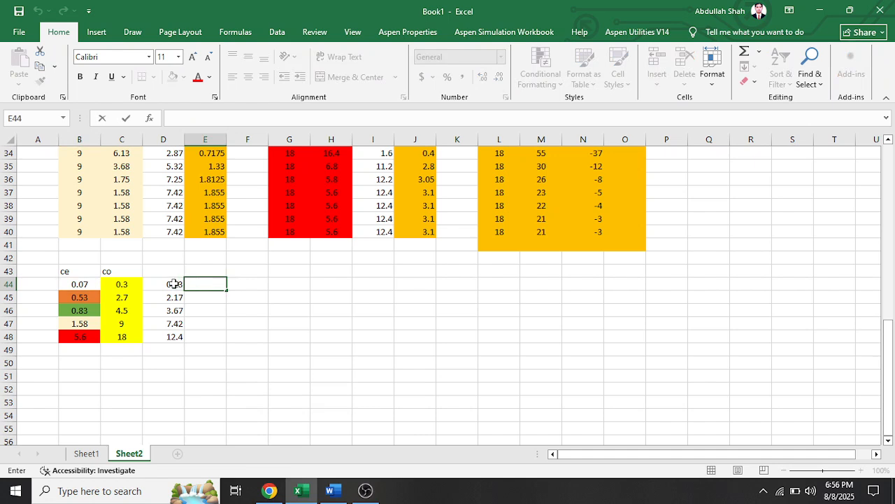
pyautogui.write('=')
pyautogui.click(177, 282)
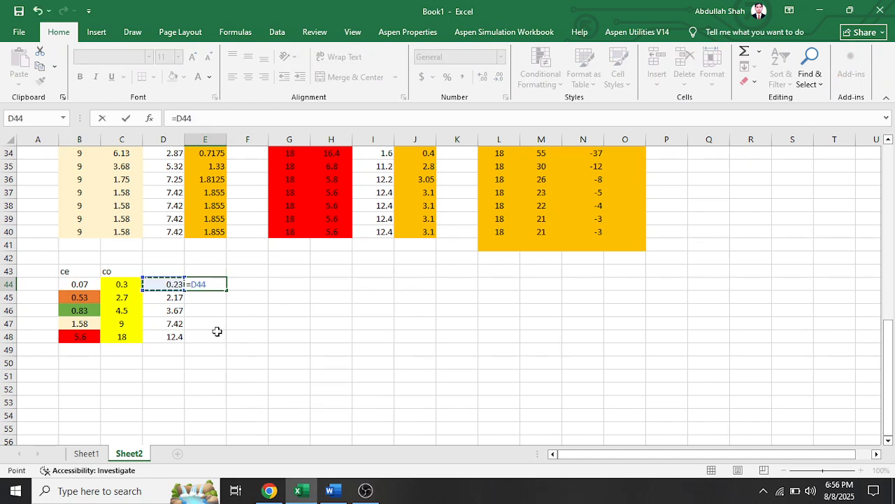
pyautogui.write('*')
pyautogui.press('Return')
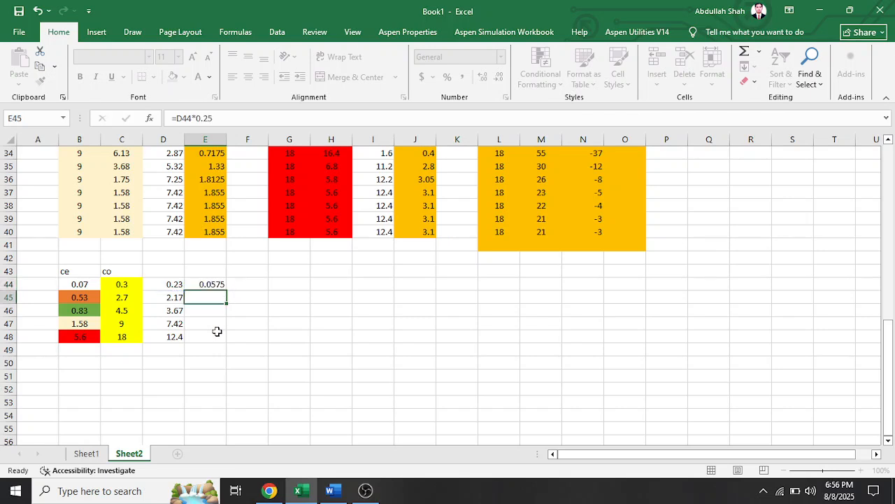
pyautogui.click(217, 283)
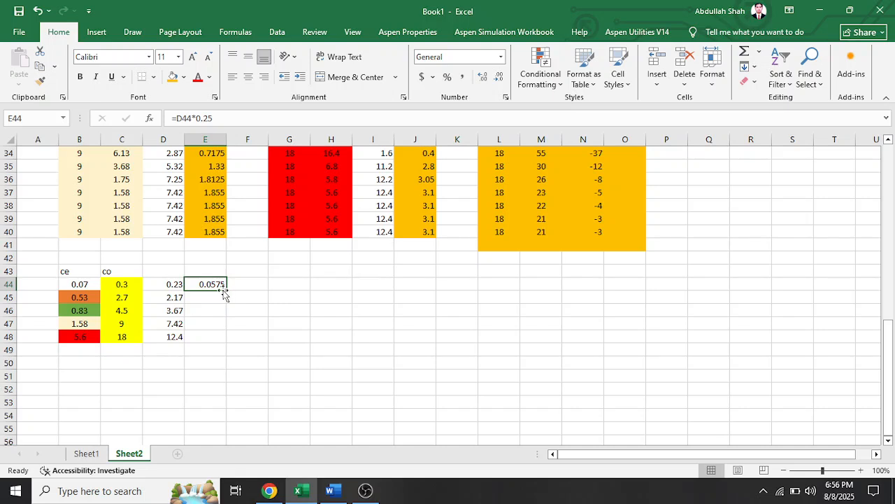
pyautogui.moveTo(226, 291); pyautogui.dragTo(224, 338)
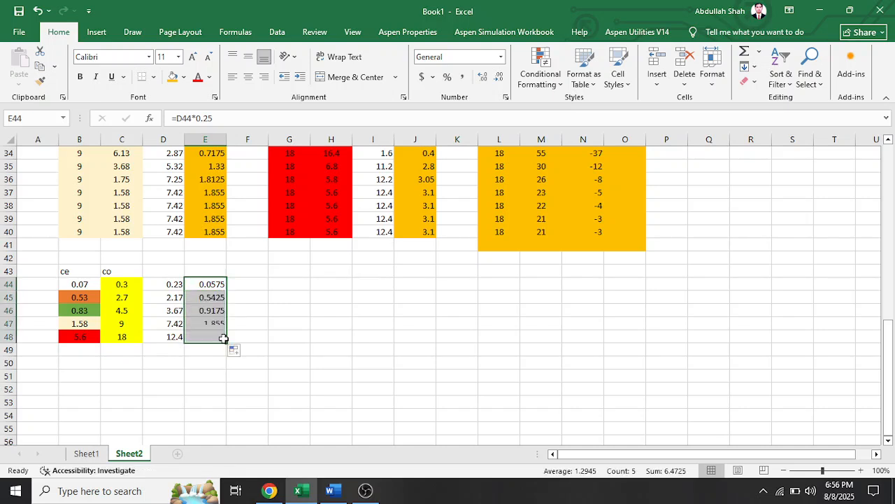
# - Enter the header "qe" in E43 and center the table headers in B43:E43
pyautogui.doubleClick(212, 270)
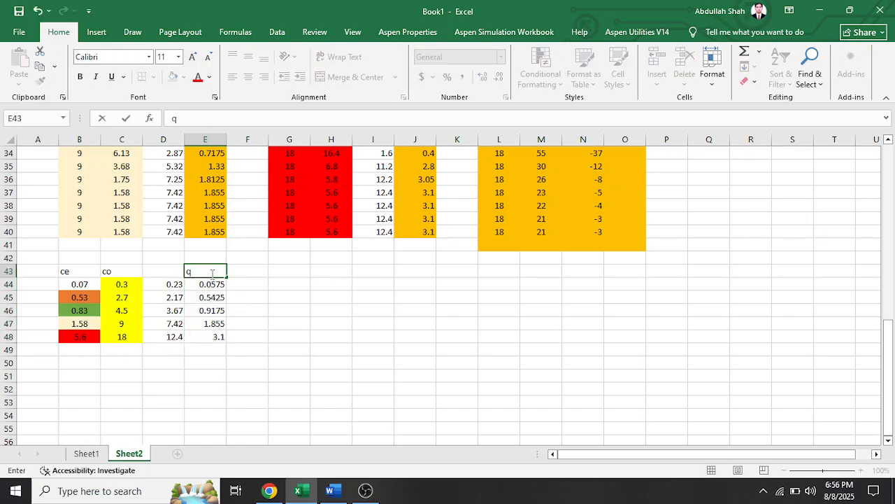
pyautogui.click(290, 322)
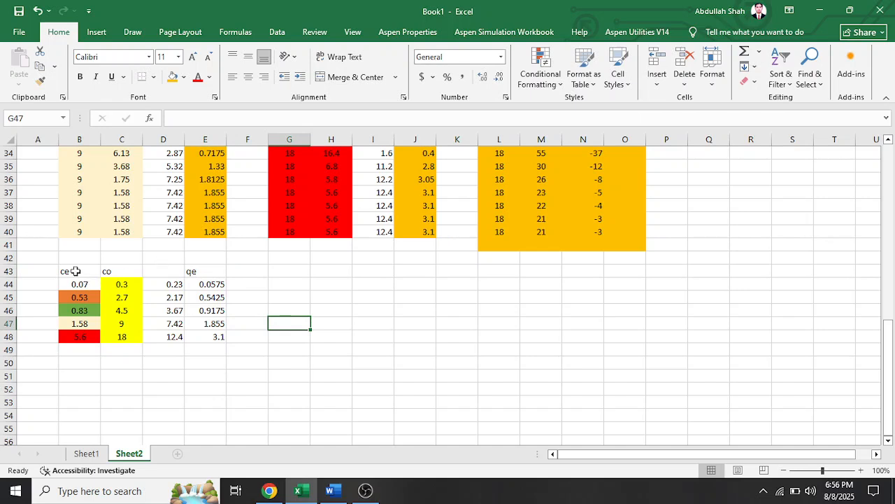
pyautogui.moveTo(75, 271); pyautogui.dragTo(205, 270)
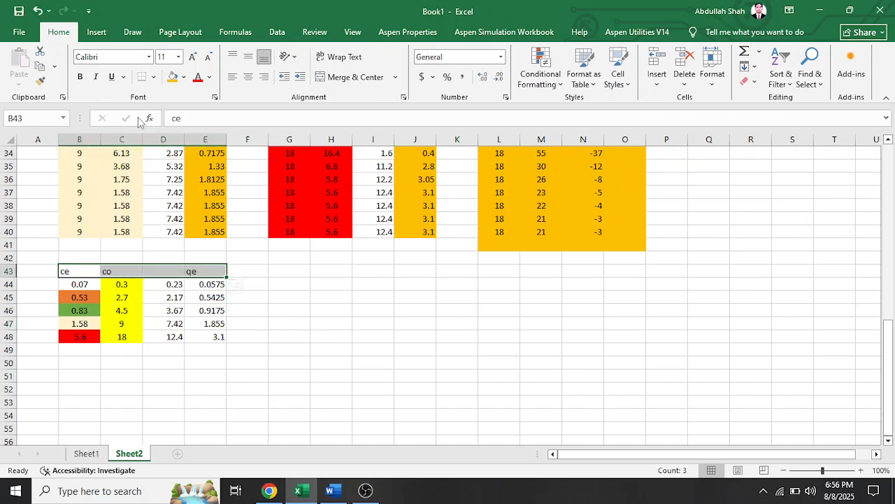
pyautogui.click(248, 77)
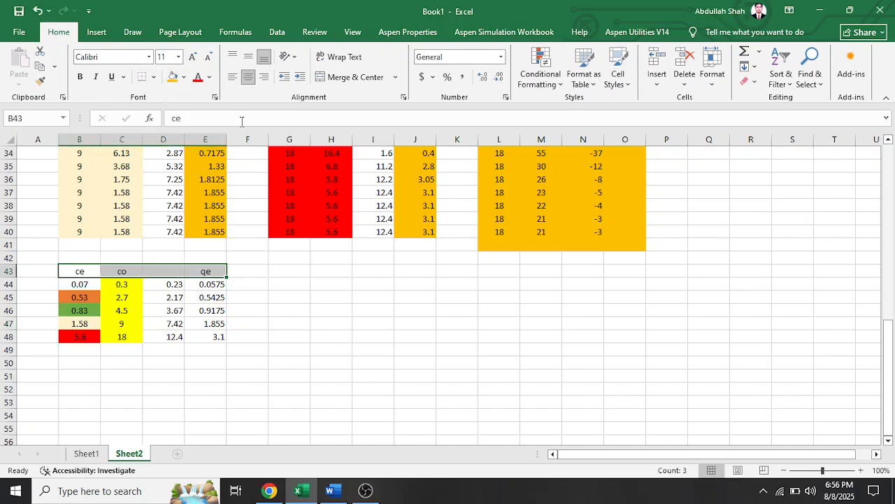
# - Switch to the Word document and examine the Ce/qe and Ce/qmax terms of the linearized isotherm equation Ce/qe = Ce/qmax + 1/(KL·qmax)
pyautogui.click(324, 320)
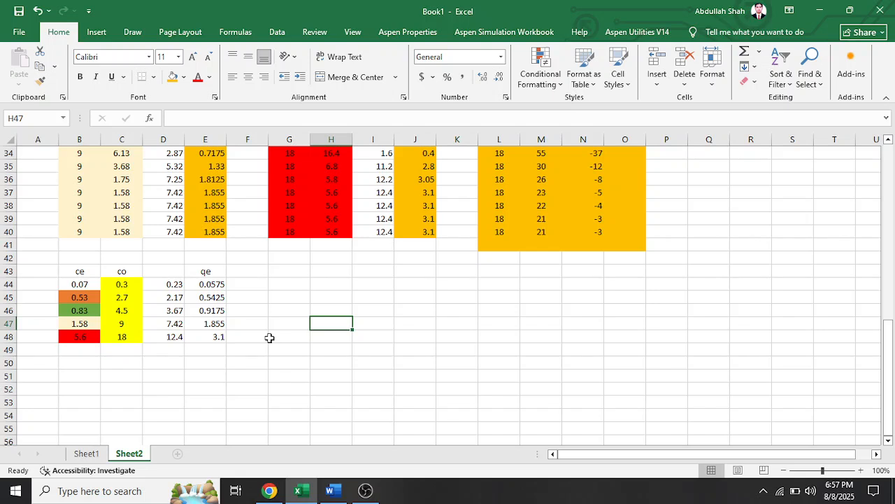
pyautogui.scroll(-1, 240, 351)
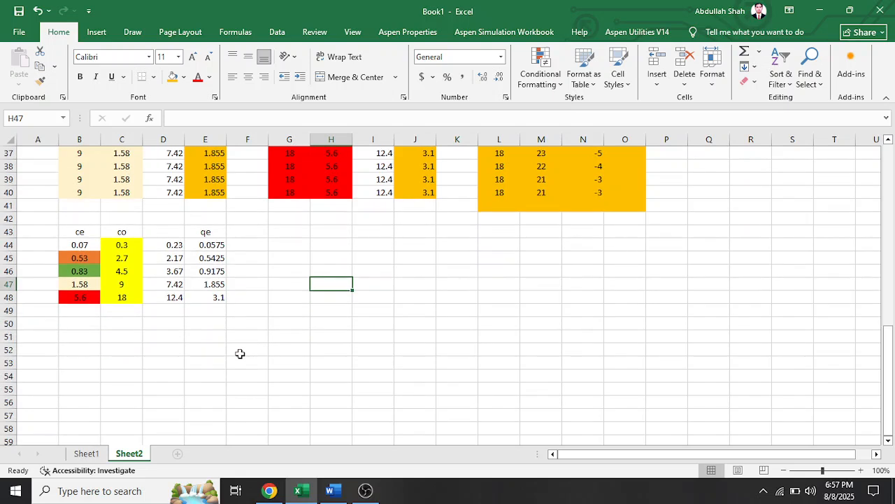
pyautogui.moveTo(332, 490)
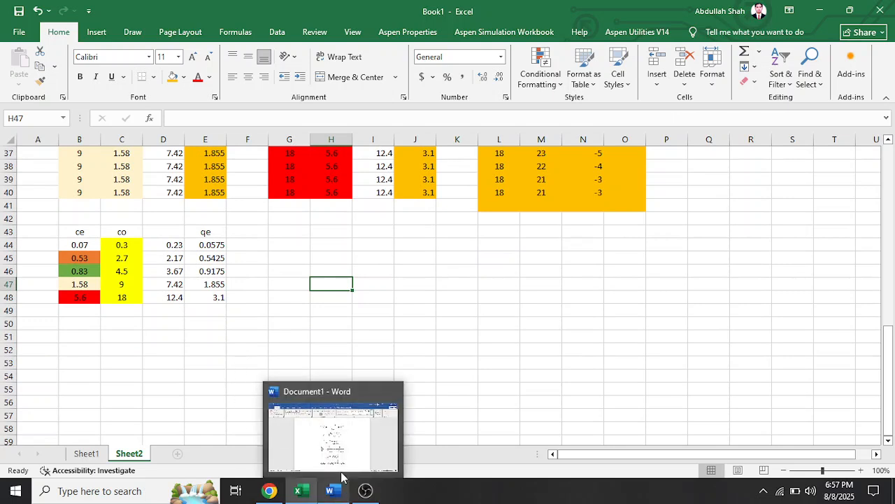
pyautogui.click(343, 435)
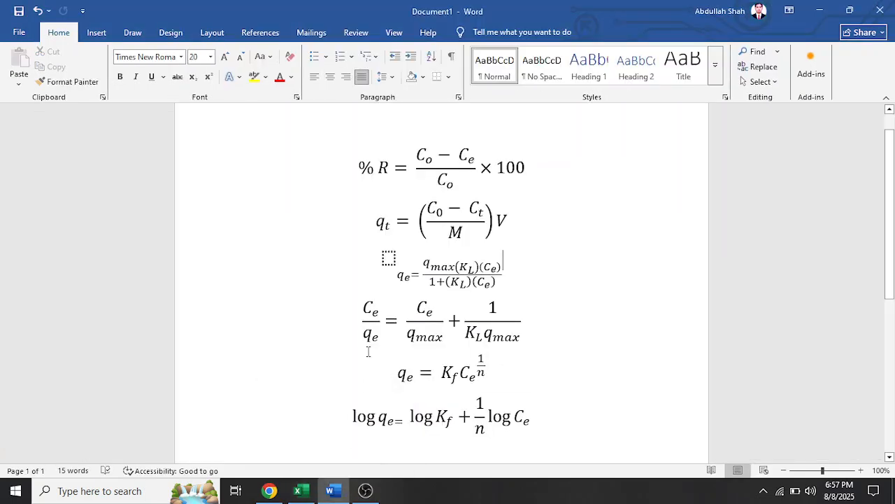
pyautogui.moveTo(374, 314); pyautogui.dragTo(374, 336)
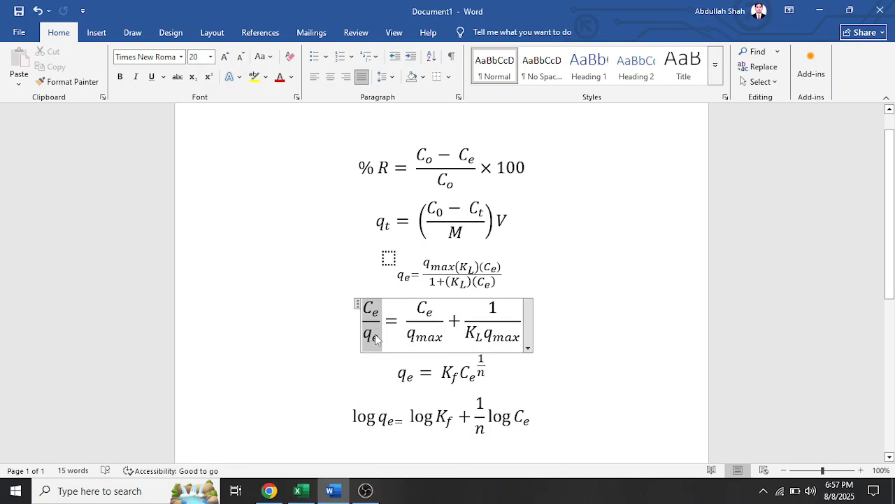
pyautogui.press('Right')
pyautogui.press('Right')
pyautogui.press('Right')
pyautogui.hotkey('shift', 'Right')
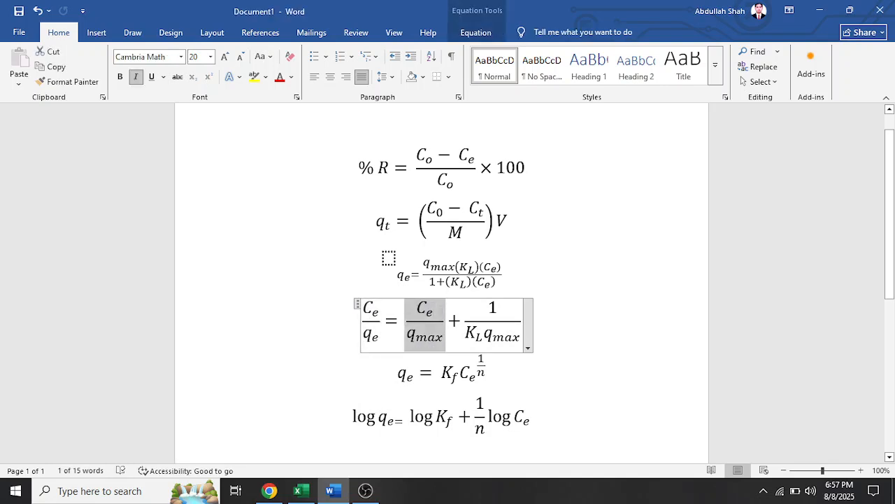
pyautogui.click(423, 309)
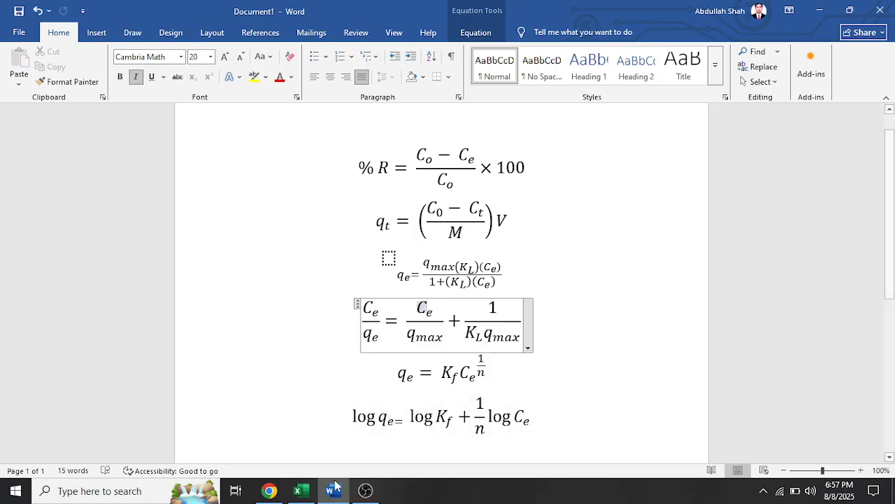
# - Switch back to the Excel workbook and copy the ce column B43:B48 into the cells starting at B50
pyautogui.moveTo(314, 494)
pyautogui.click(307, 456)
pyautogui.click(215, 333)
pyautogui.scroll(-1, 111, 306)
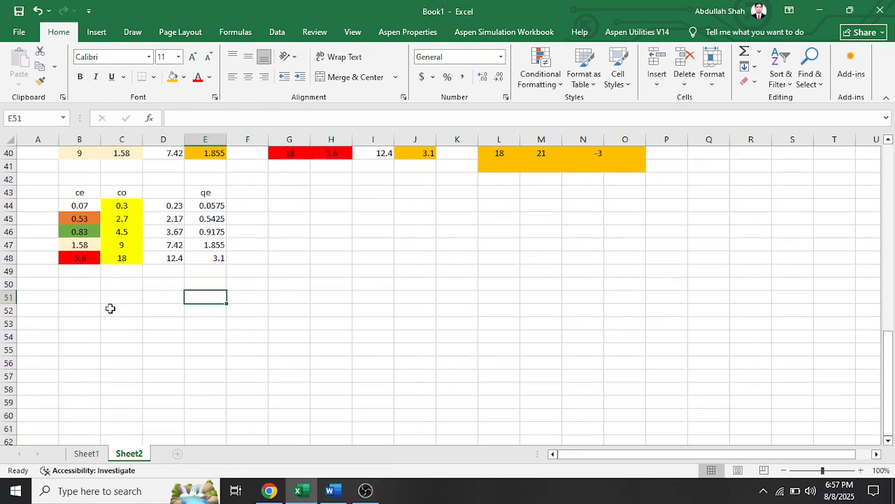
pyautogui.moveTo(80, 194); pyautogui.dragTo(80, 257)
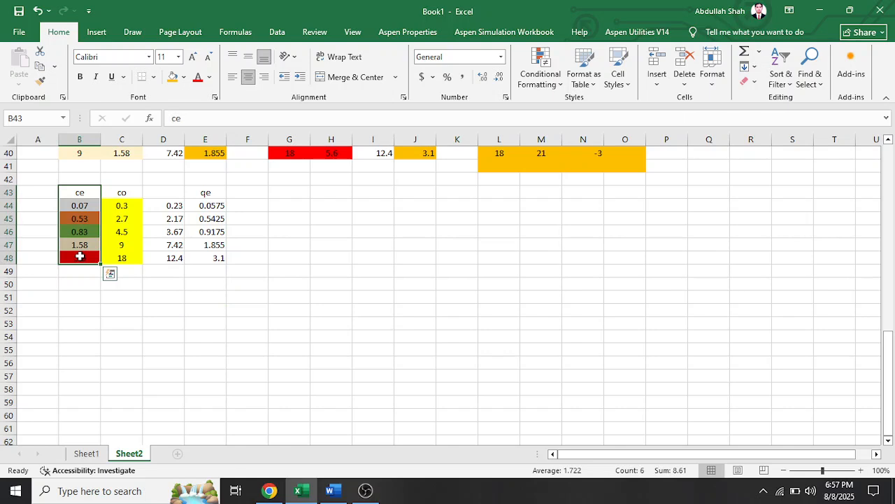
pyautogui.hotkey('ctrl', 'c')
pyautogui.click(72, 283)
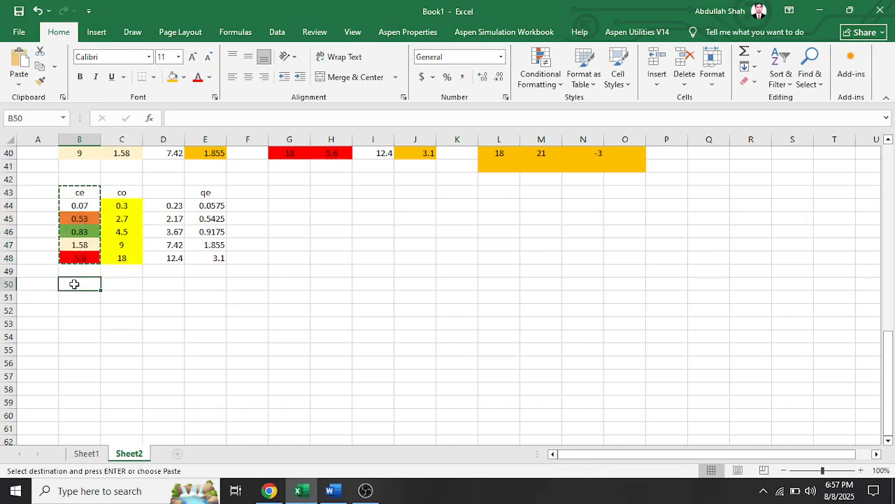
pyautogui.hotkey('ctrl', 'v')
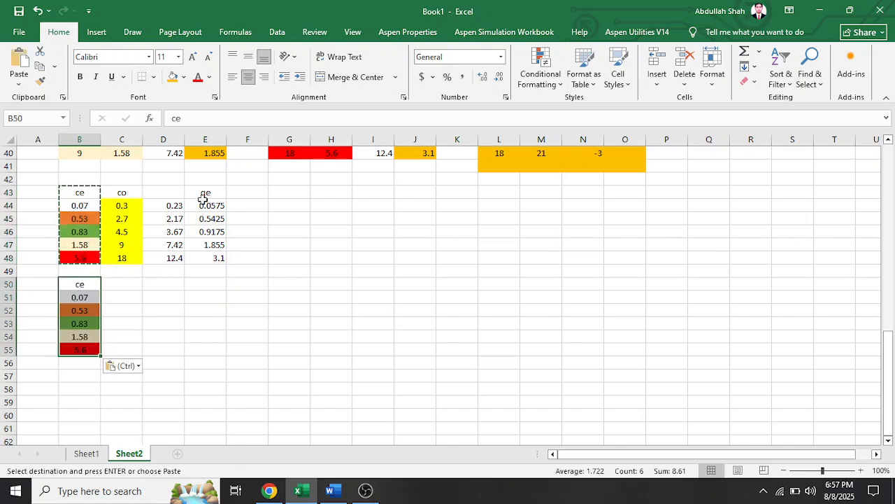
# - Try copying the qe column E43:E48 with its formulas to C50, and undo each paste
pyautogui.moveTo(205, 196); pyautogui.dragTo(210, 256)
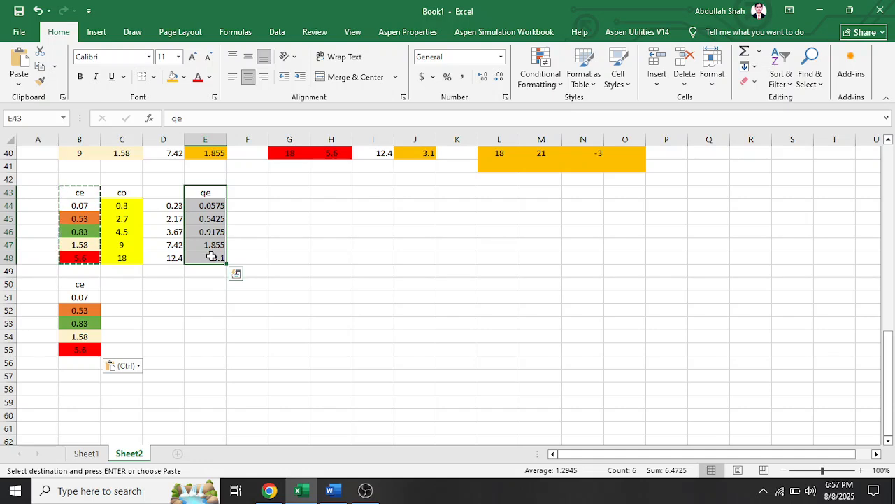
pyautogui.hotkey('ctrl', 'c')
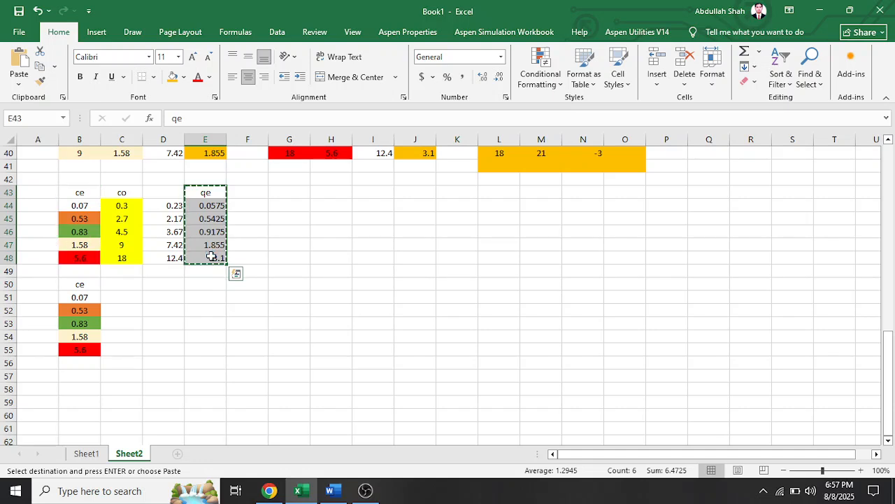
pyautogui.click(116, 285)
pyautogui.hotkey('ctrl', 'v')
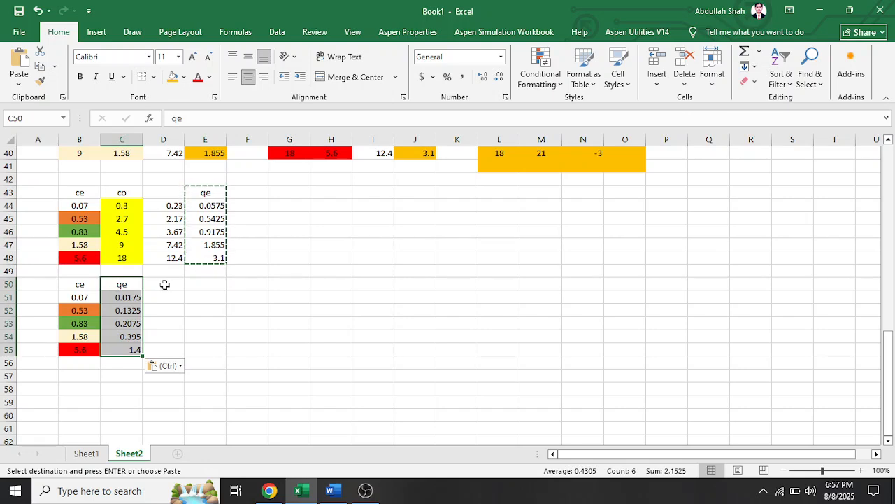
pyautogui.hotkey('ctrl', 'z')
pyautogui.click(170, 307)
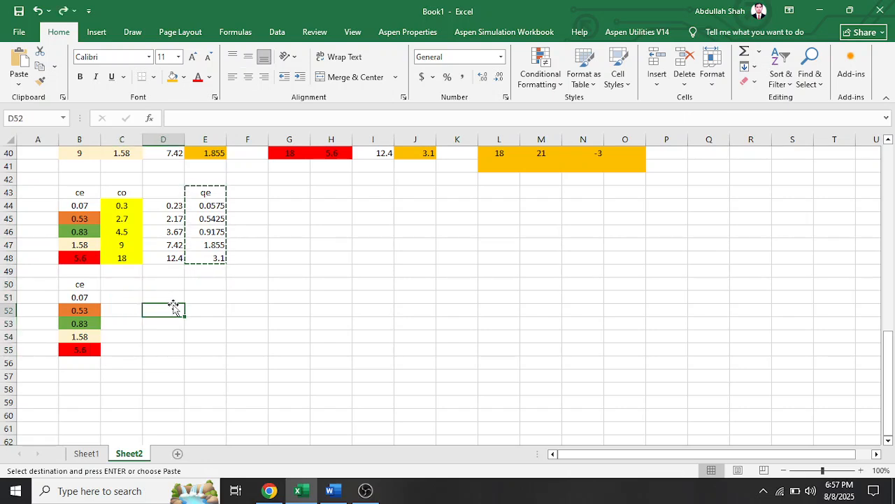
pyautogui.click(231, 287)
pyautogui.doubleClick(212, 283)
pyautogui.moveTo(216, 194); pyautogui.dragTo(217, 253)
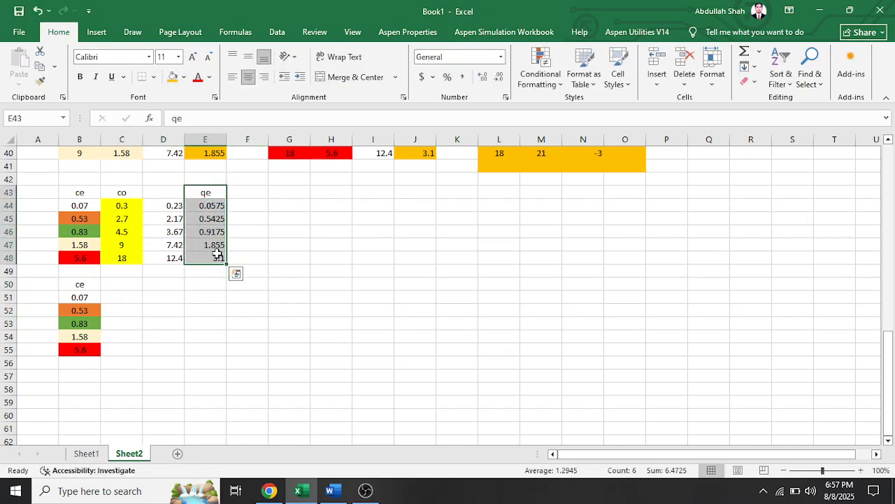
pyautogui.hotkey('ctrl', 'c')
pyautogui.click(112, 286)
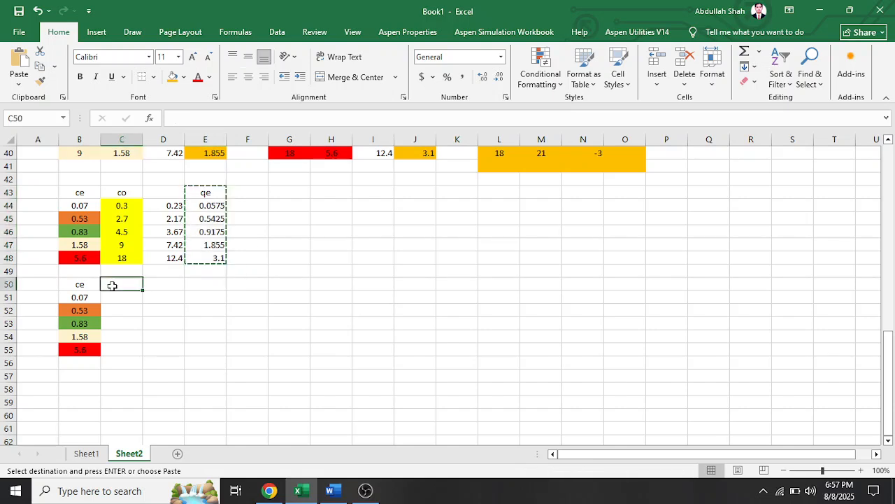
pyautogui.hotkey('ctrl', 'v')
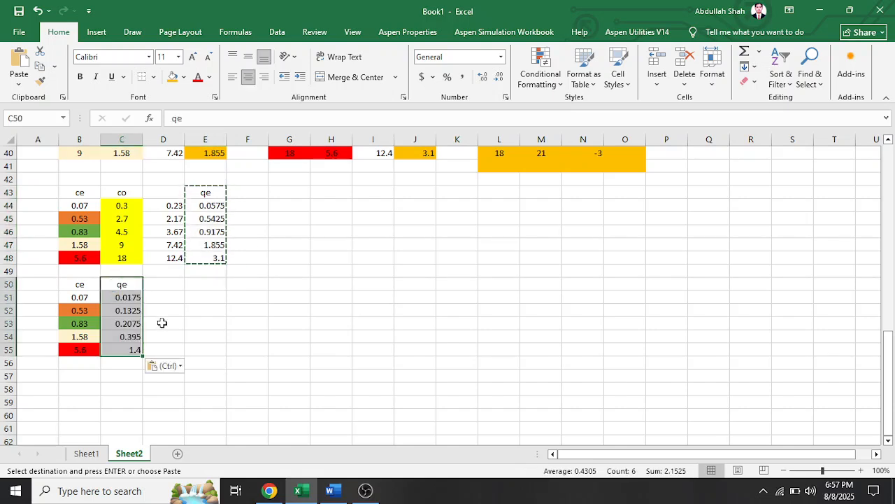
pyautogui.hotkey('ctrl', 'z')
pyautogui.click(201, 314)
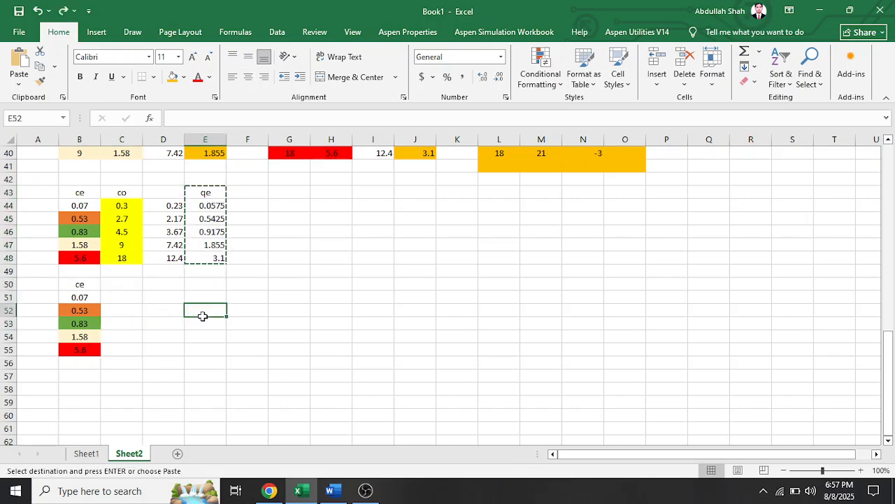
pyautogui.click(242, 294)
pyautogui.scroll(10, 243, 294)
pyautogui.click(242, 293)
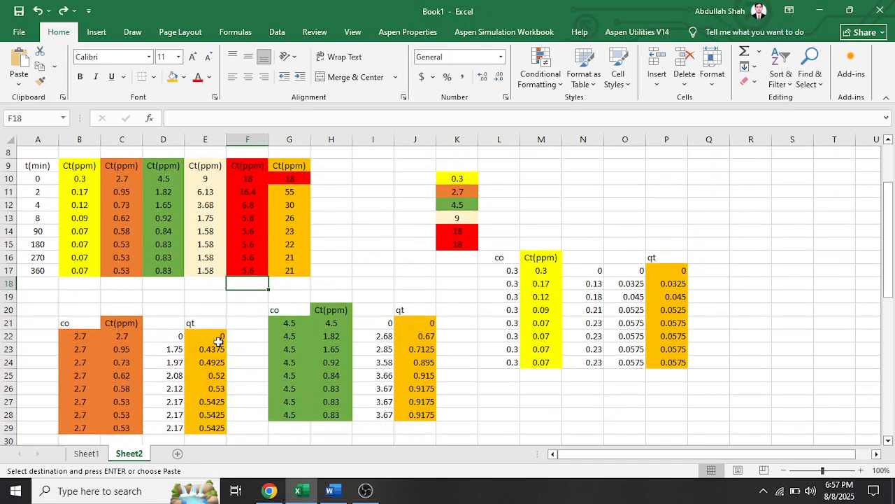
pyautogui.scroll(-10, 210, 344)
pyautogui.scroll(-1, 206, 349)
pyautogui.click(127, 297)
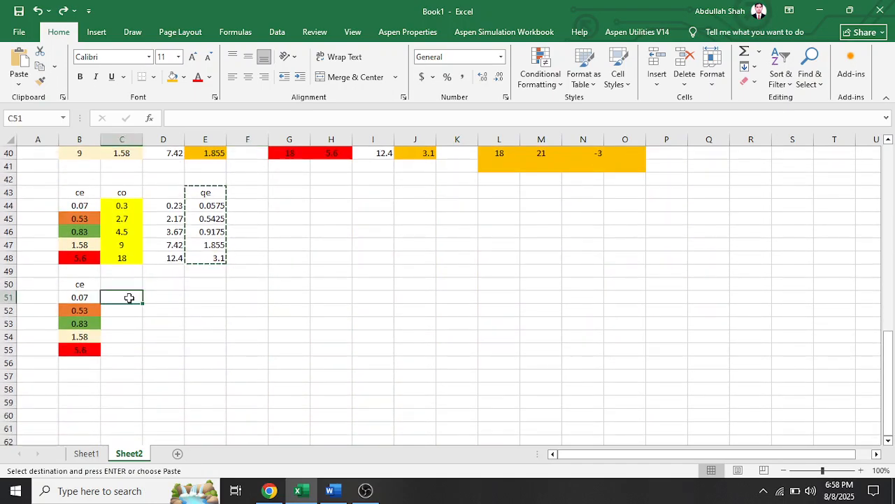
# - Move the qe values from E44:E48 to C51:C55, keeping their formulas, and enter the header "qe" in C50
pyautogui.click(212, 205)
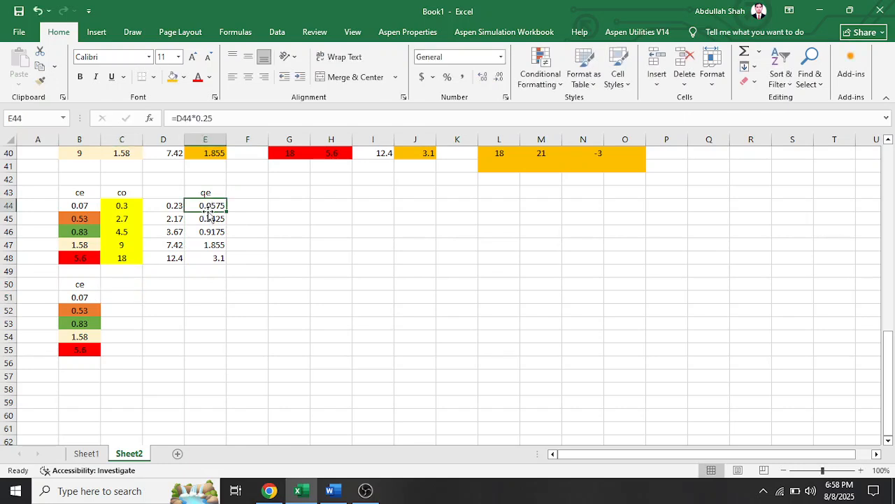
pyautogui.moveTo(209, 208); pyautogui.dragTo(128, 355)
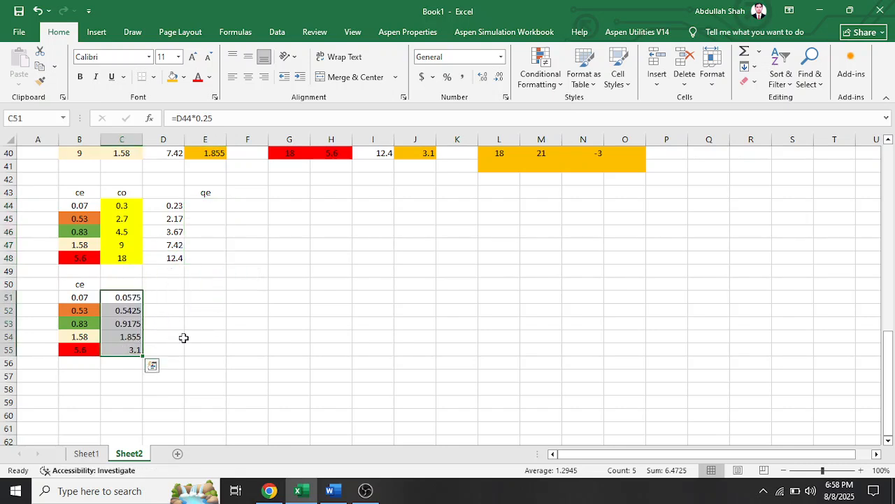
pyautogui.click(119, 282)
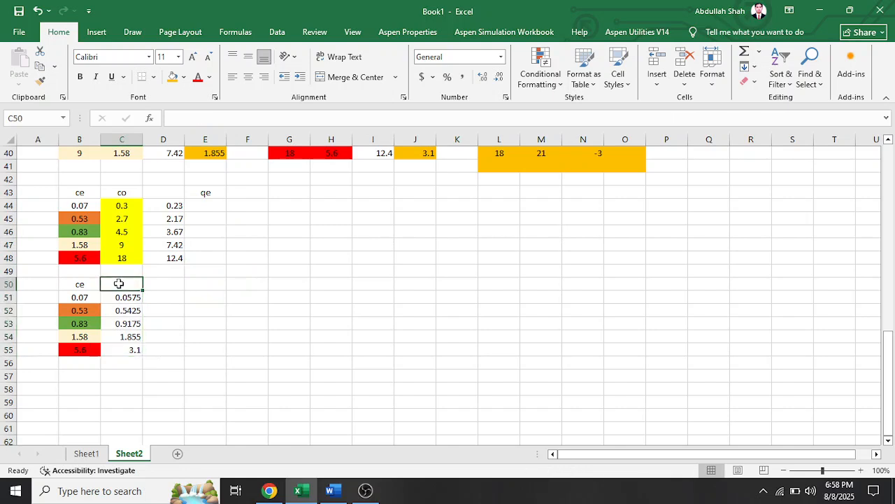
pyautogui.write('qe')
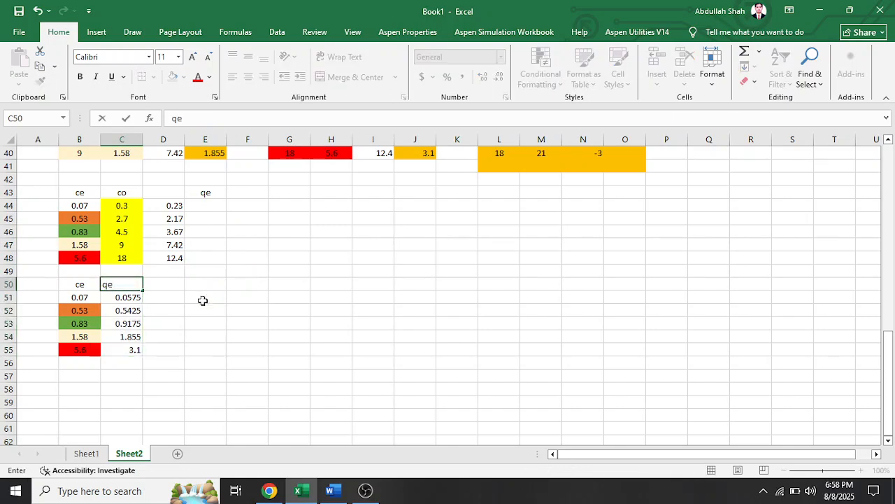
pyautogui.click(203, 298)
# - Clear the leftover qe header from E43 in the upper table
pyautogui.click(217, 192)
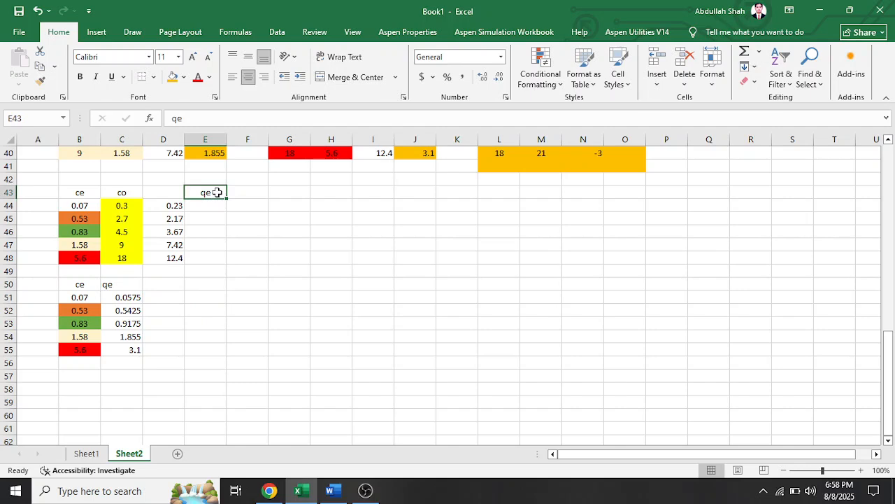
pyautogui.press('BackSpace')
pyautogui.click(216, 308)
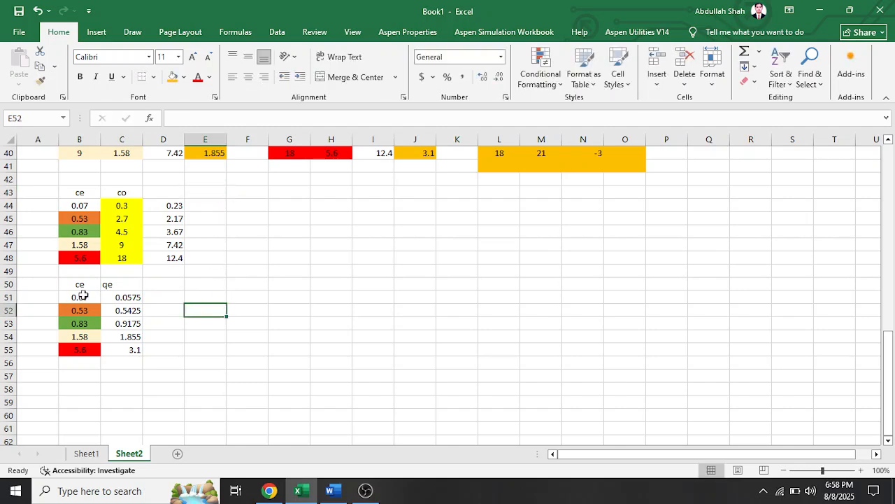
# - Add the header "ce/qe" in D50, calculate the ratio in D51 with =B51/C51 and fill it down to D55
pyautogui.click(168, 285)
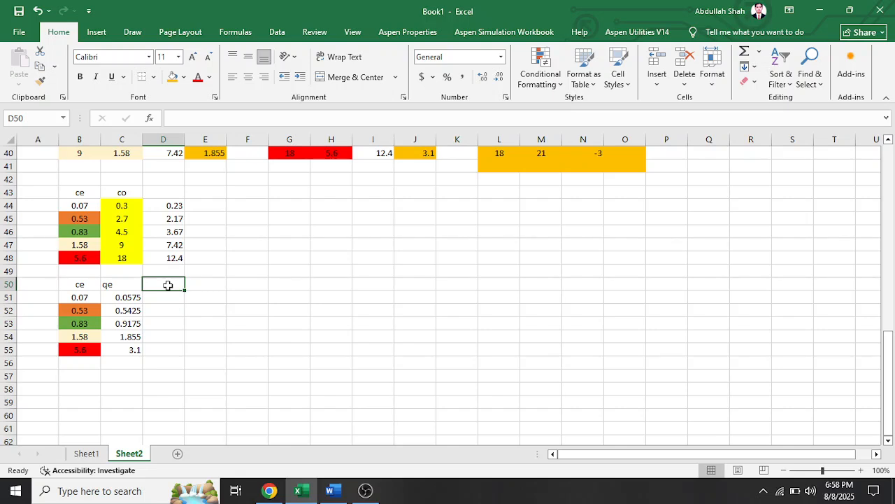
pyautogui.write('ce/qe')
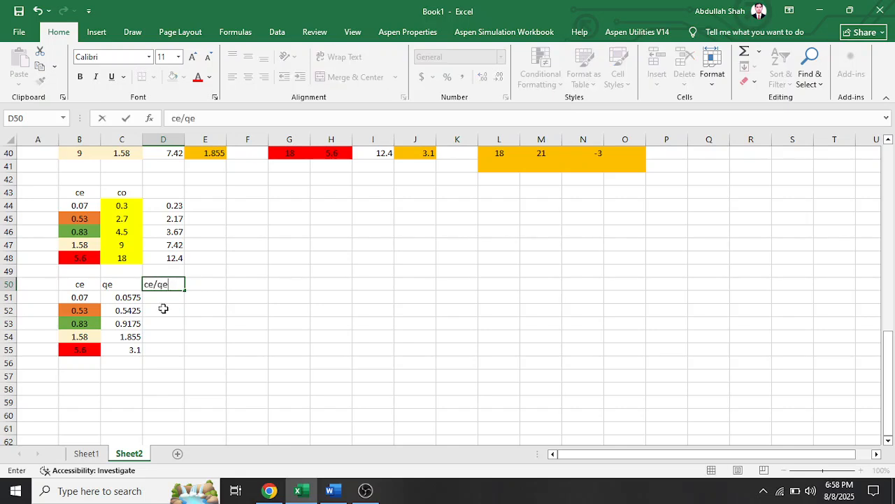
pyautogui.doubleClick(168, 299)
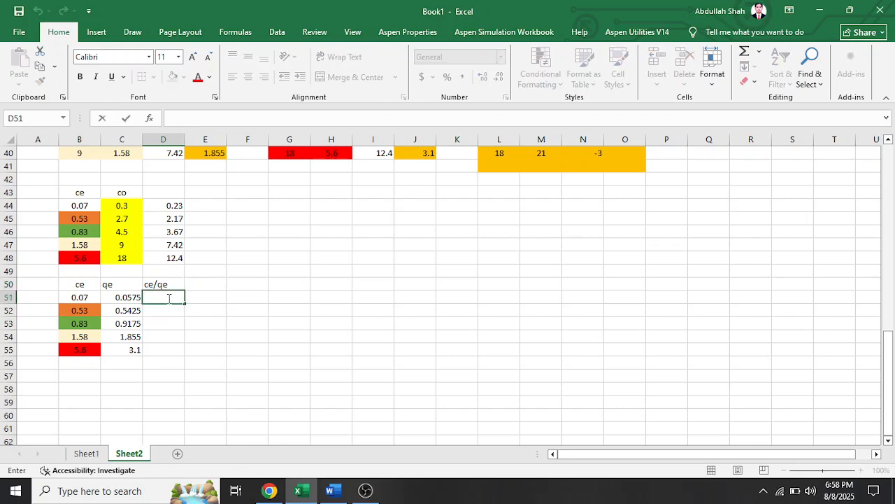
pyautogui.write('=')
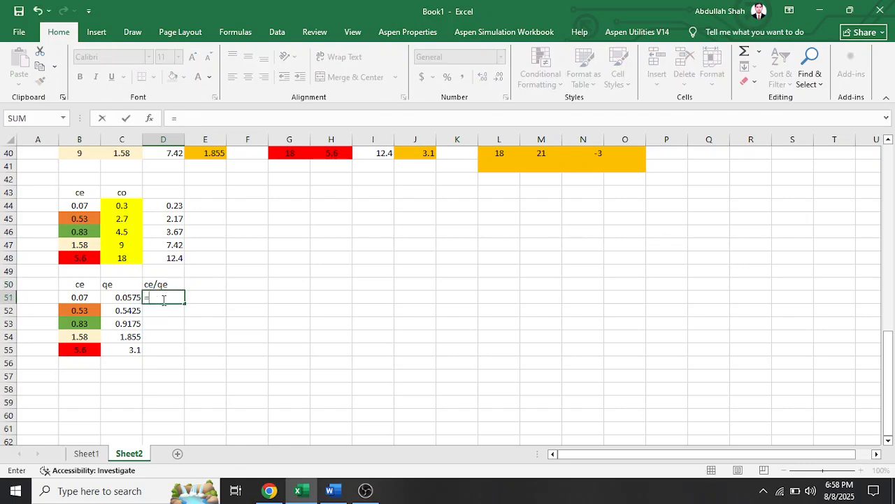
pyautogui.click(90, 298)
pyautogui.write('/')
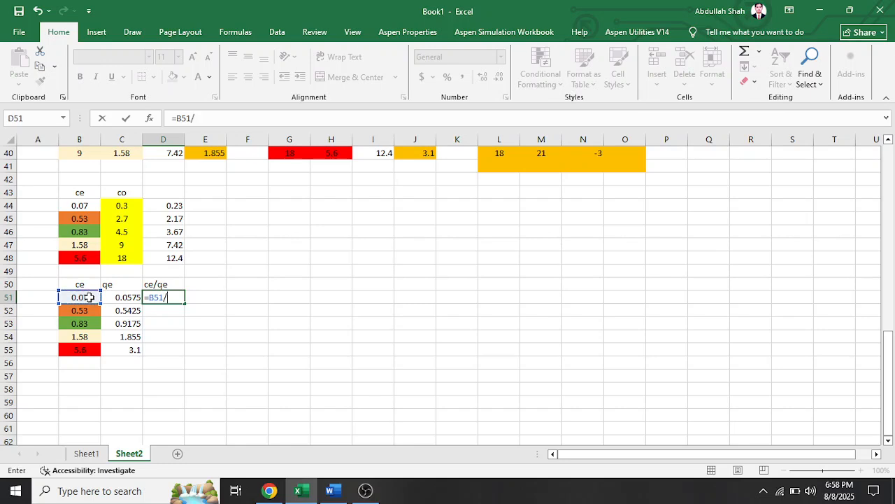
pyautogui.click(121, 298)
pyautogui.press('Return')
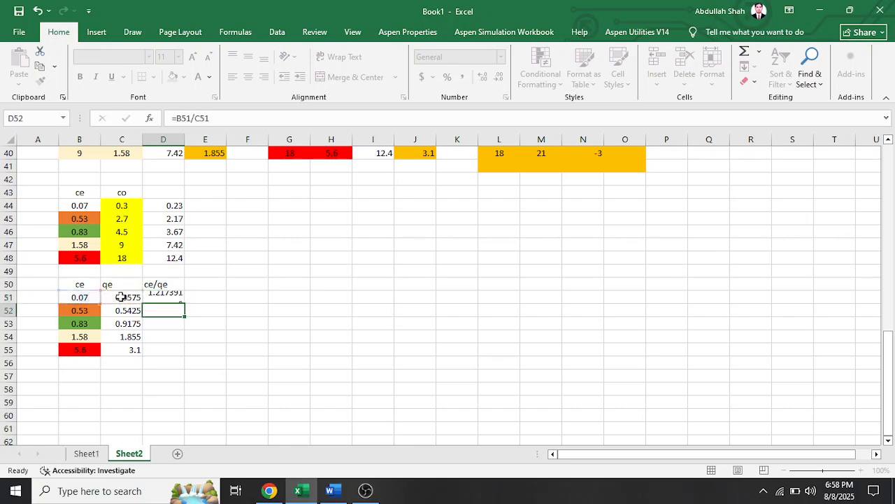
pyautogui.click(162, 295)
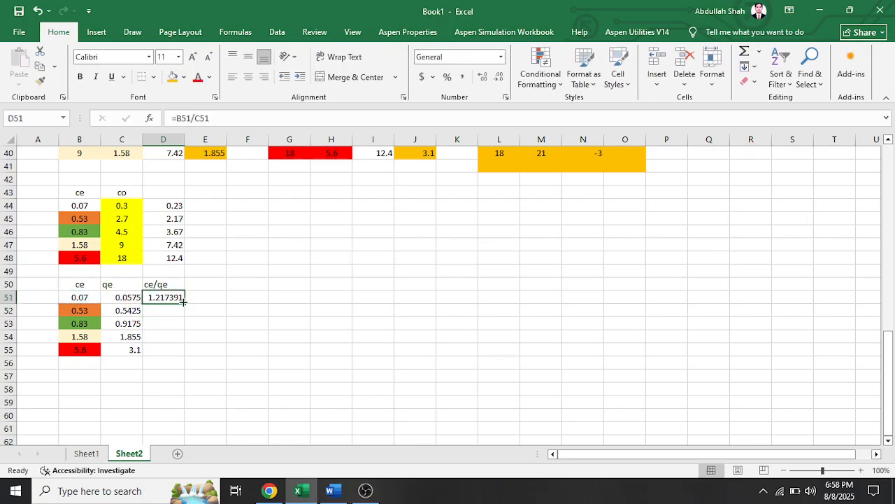
pyautogui.moveTo(183, 302); pyautogui.dragTo(169, 351)
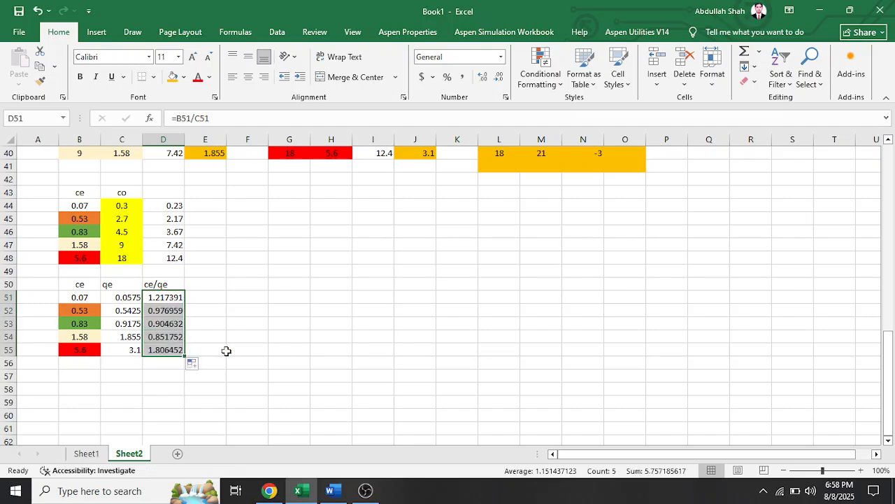
pyautogui.click(209, 289)
pyautogui.click(212, 322)
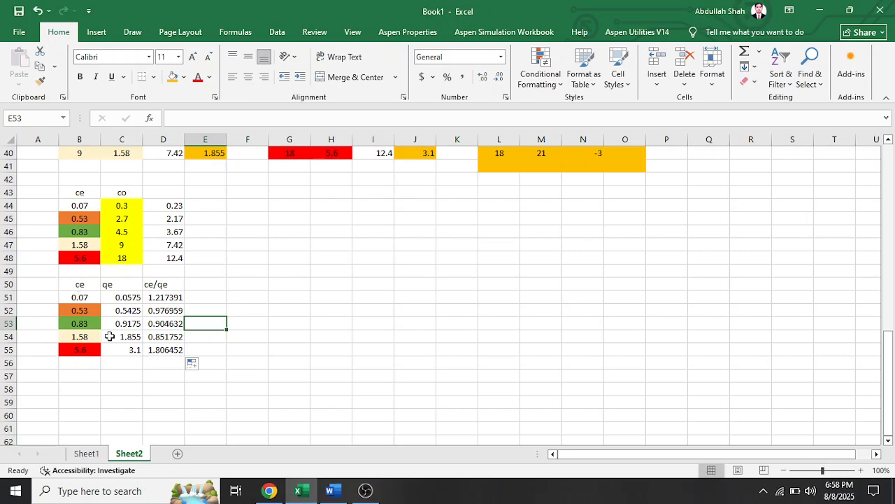
pyautogui.scroll(-2, 277, 342)
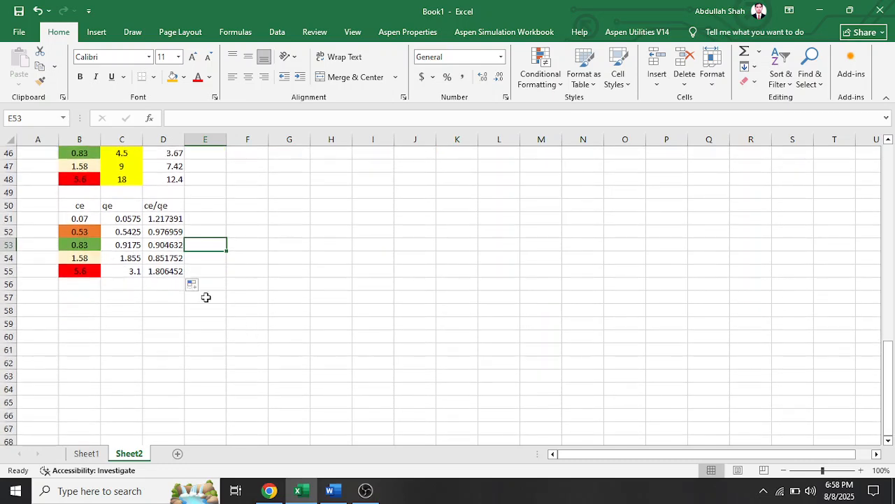
pyautogui.click(229, 296)
pyautogui.click(270, 271)
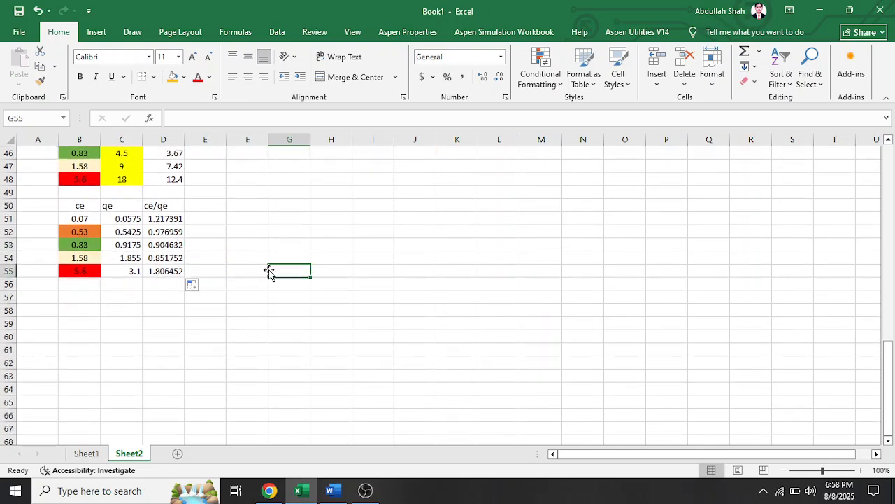
pyautogui.click(247, 296)
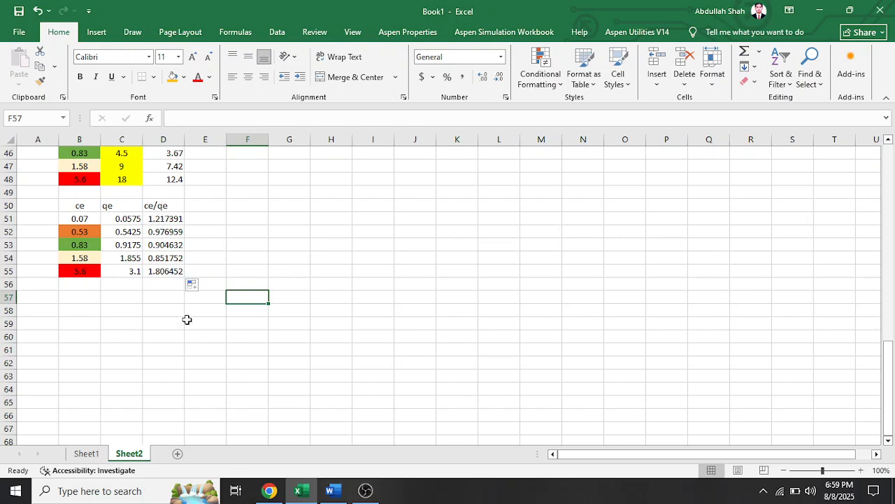
# - Insert an empty marker-only scatter chart on Sheet2 beside the ce, qe and ce/qe table
pyautogui.click(134, 33)
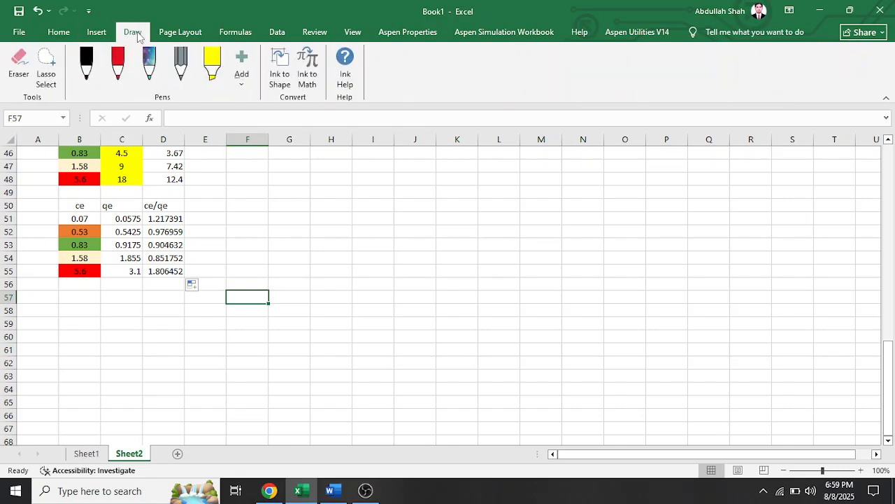
pyautogui.click(94, 36)
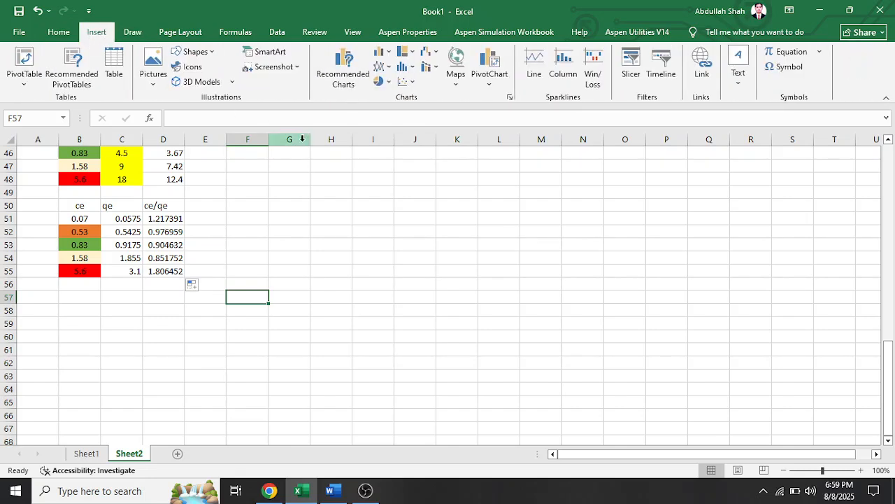
pyautogui.click(412, 83)
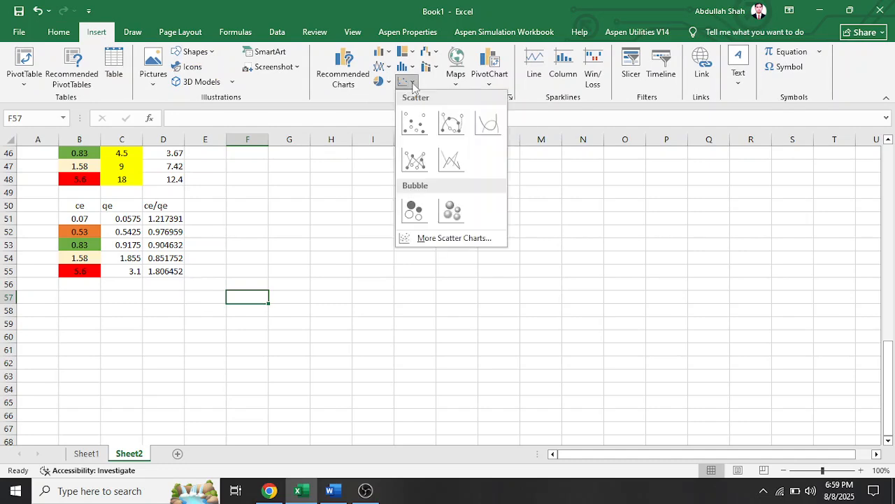
pyautogui.click(415, 122)
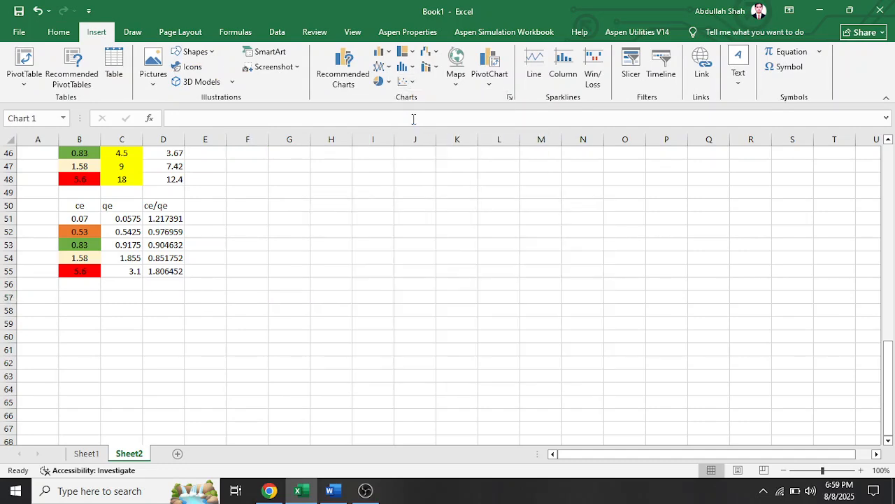
pyautogui.scroll(-1, 154, 317)
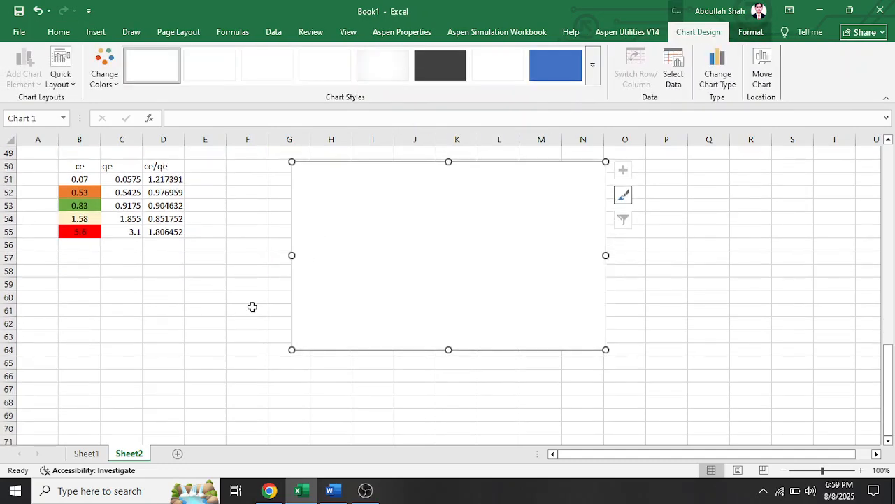
# - Add a chart series named "lan" with X values from ce in B51:B55 and Y values from ce/qe in D51:D55
pyautogui.rightClick(388, 212)
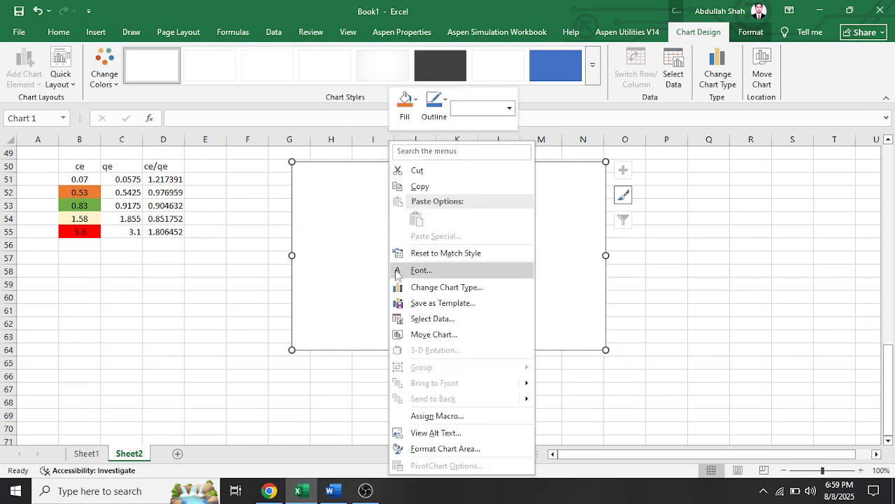
pyautogui.click(438, 319)
pyautogui.click(288, 249)
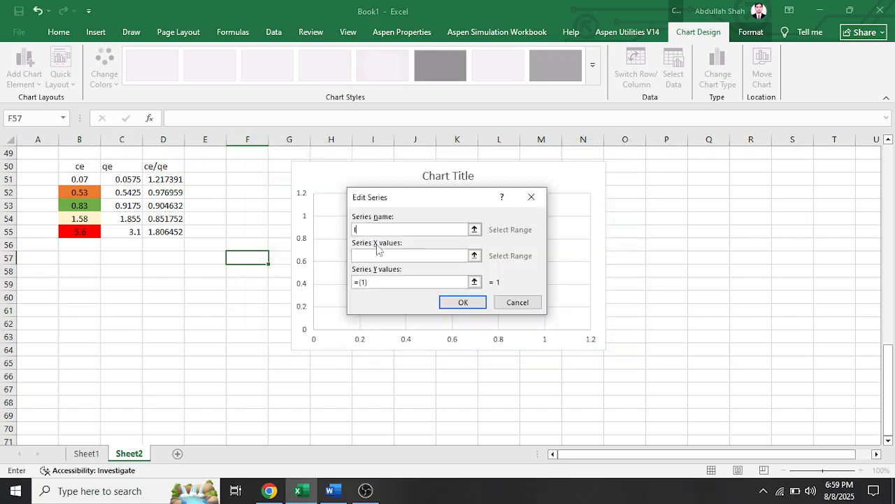
pyautogui.click(365, 256)
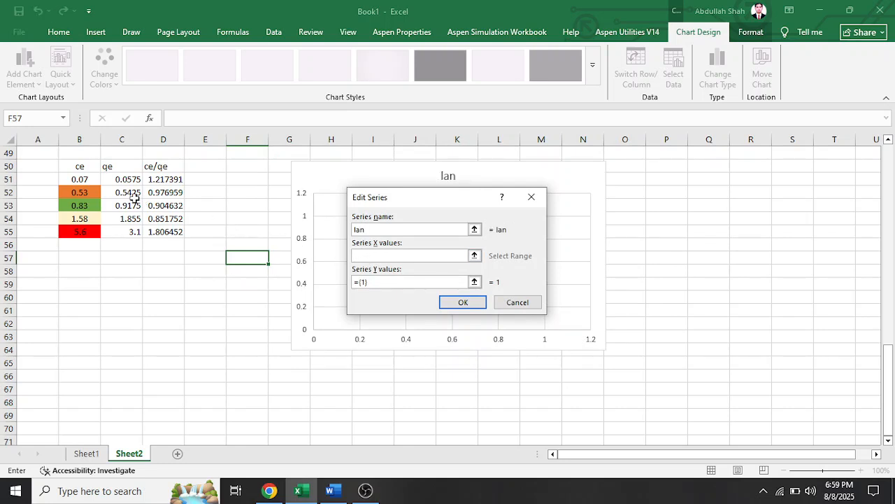
pyautogui.moveTo(84, 180); pyautogui.dragTo(84, 234)
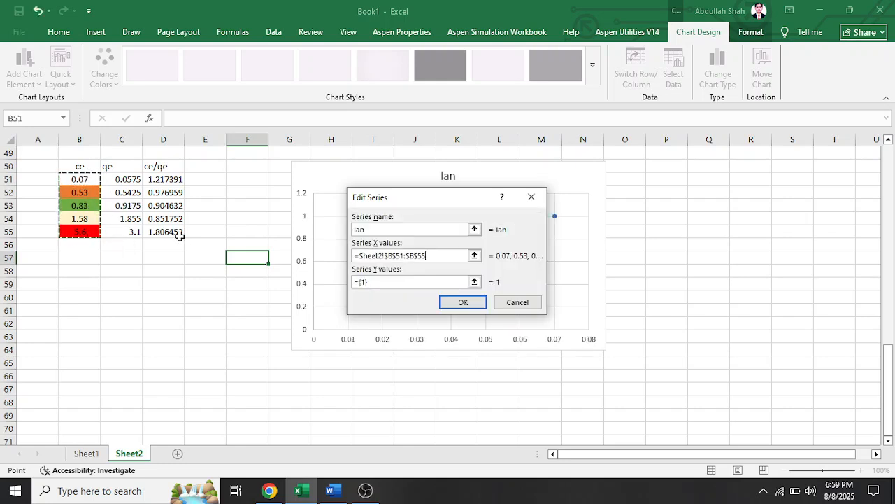
pyautogui.click(372, 283)
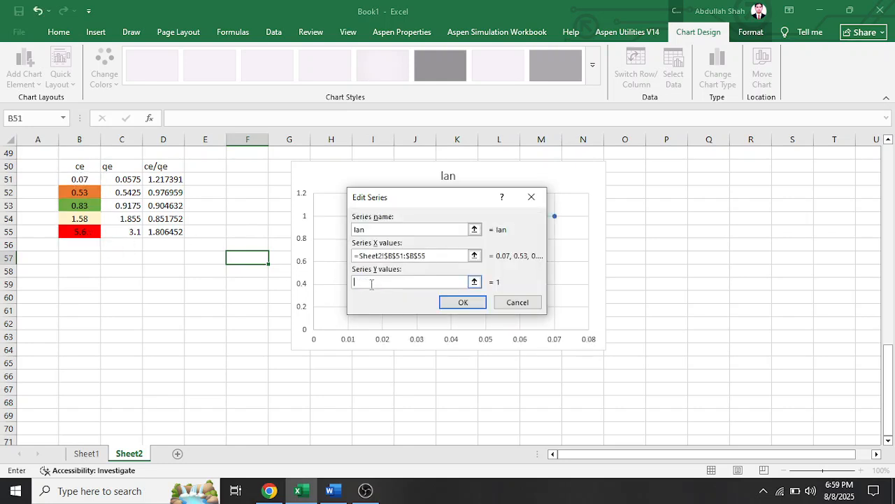
pyautogui.moveTo(163, 179); pyautogui.dragTo(172, 231)
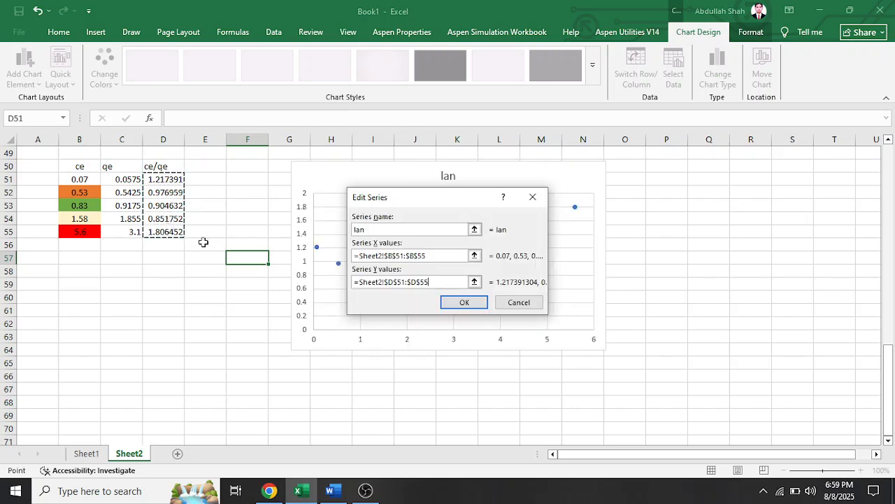
pyautogui.click(460, 304)
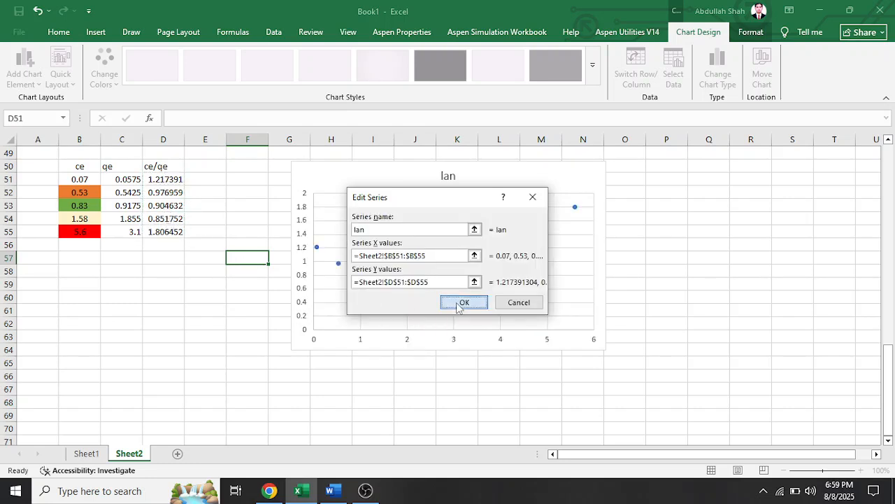
pyautogui.click(543, 344)
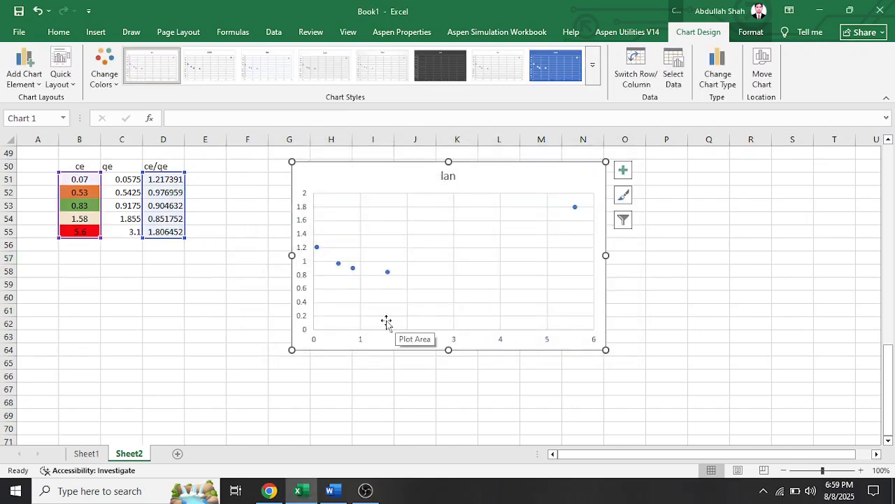
# - Add a linear trendline to the "lan" series in the scatter chart
pyautogui.click(239, 313)
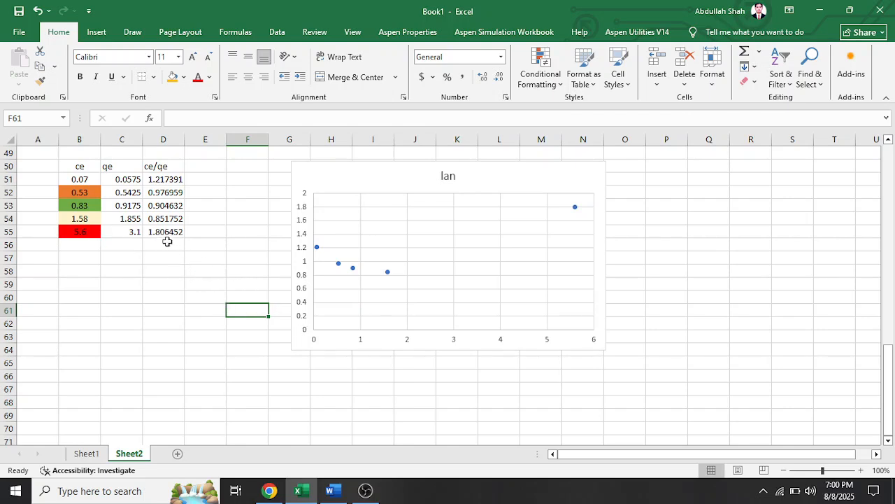
pyautogui.doubleClick(339, 267)
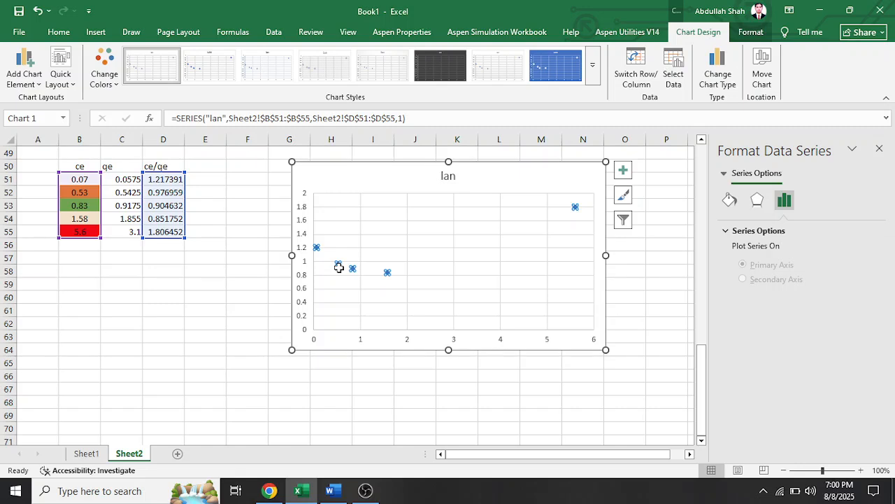
pyautogui.rightClick(343, 270)
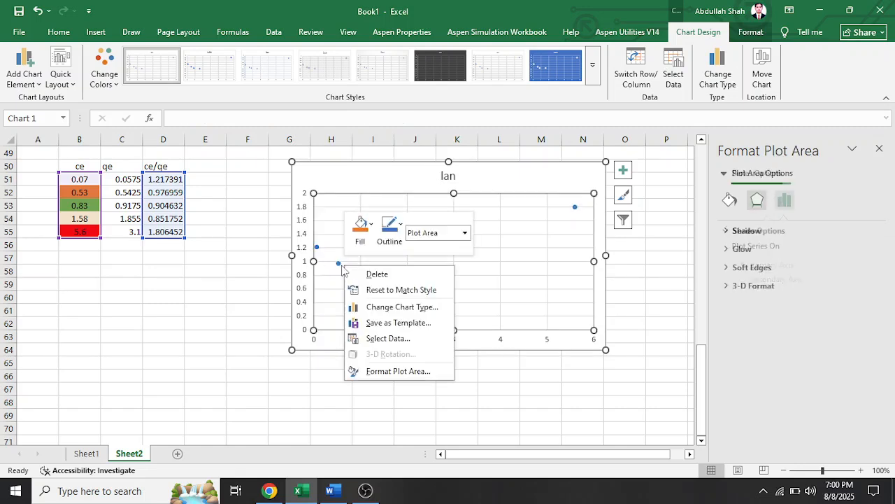
pyautogui.press('Escape')
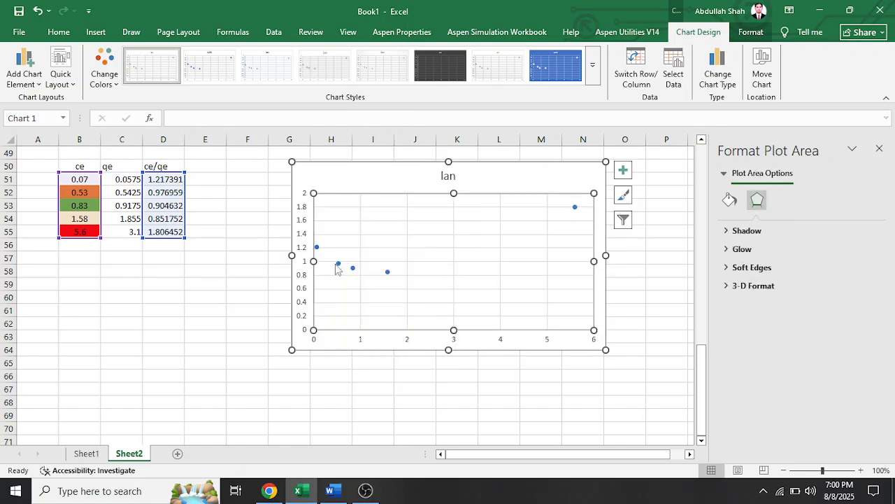
pyautogui.click(339, 265)
pyautogui.rightClick(340, 265)
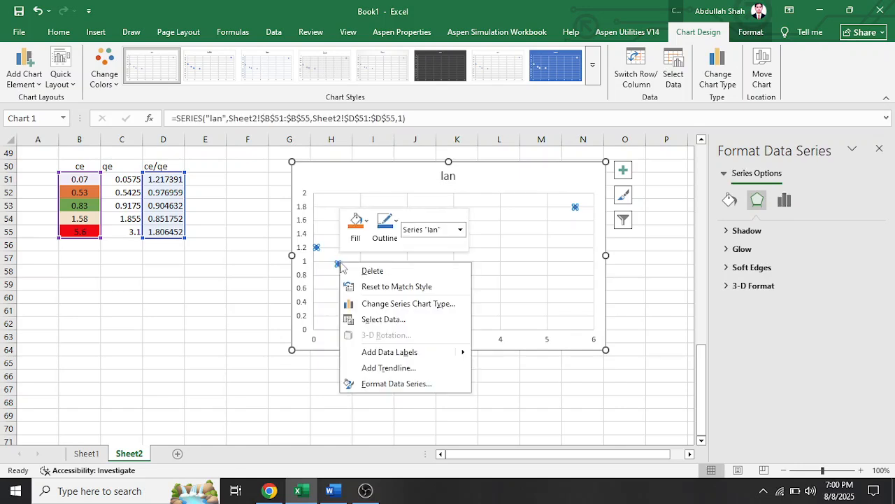
pyautogui.click(392, 368)
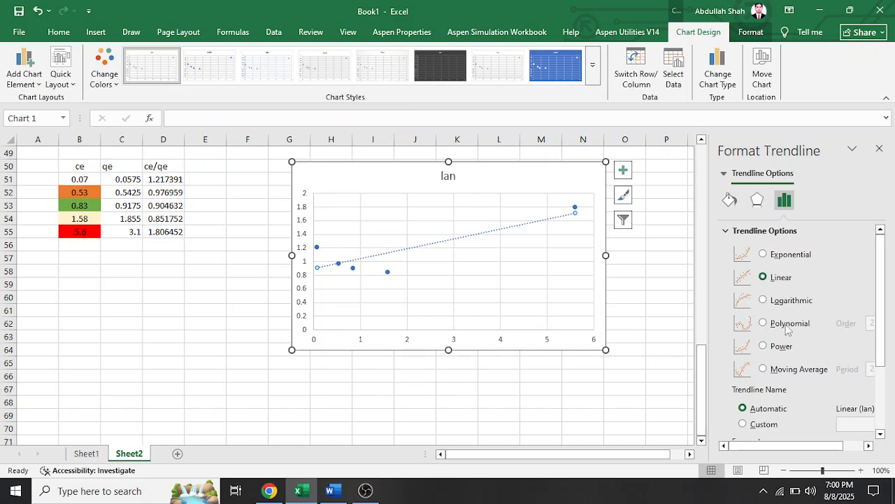
# - Fix the trendline's intercept at 0.0 and display its equation and R-squared value on the chart
pyautogui.scroll(-3, 790, 349)
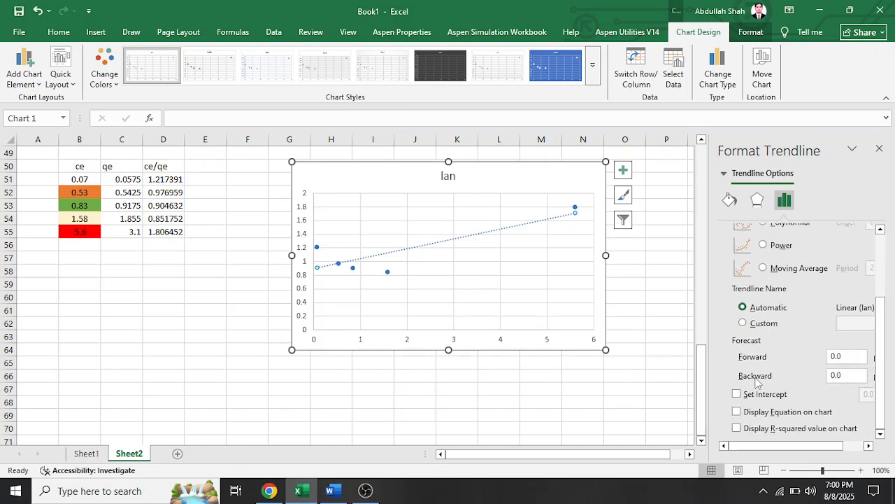
pyautogui.click(738, 395)
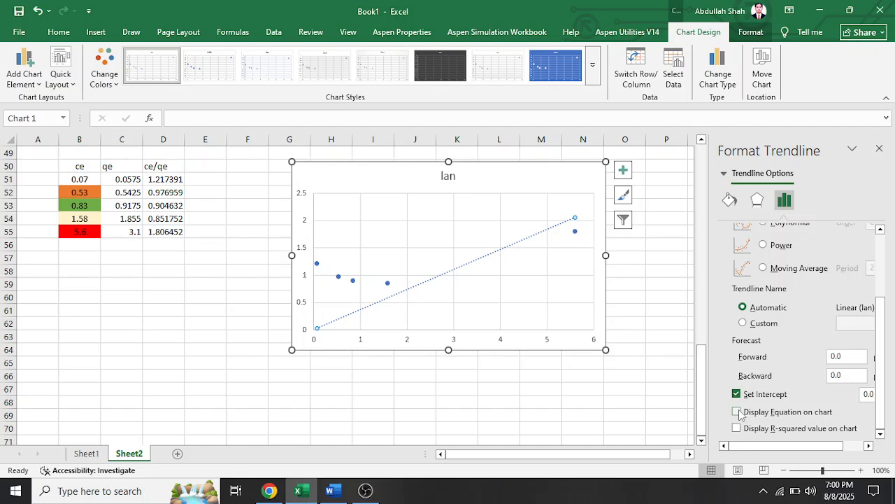
pyautogui.click(737, 412)
pyautogui.click(737, 428)
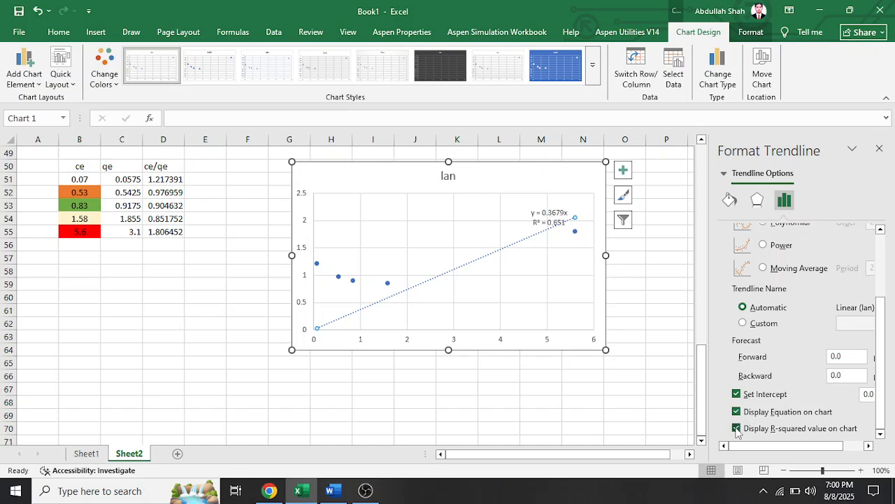
# - Close the trendline formatting options and move the equation and R-squared label clear of the trendline
pyautogui.click(881, 151)
pyautogui.moveTo(537, 210); pyautogui.dragTo(479, 212)
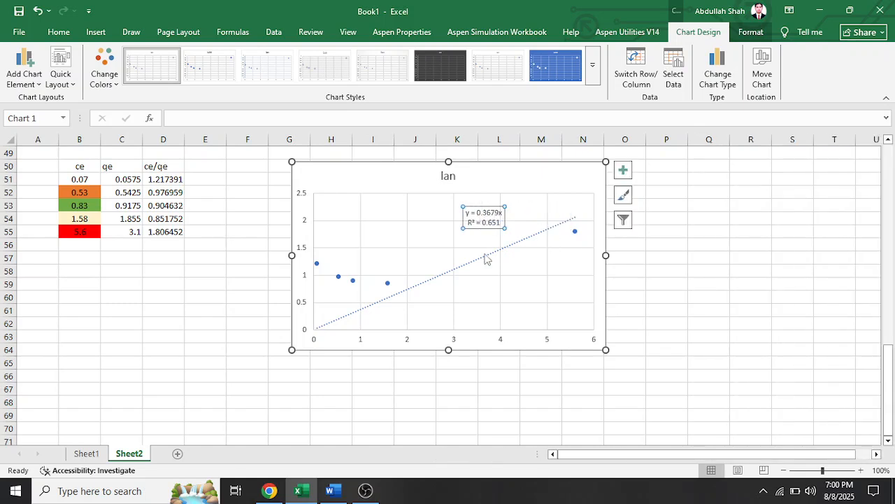
pyautogui.click(531, 280)
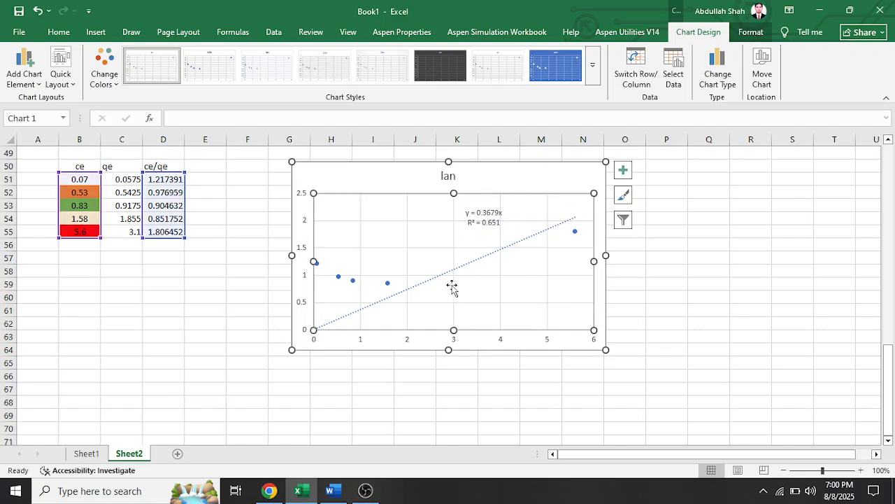
# - Add a second linear trendline without a fixed intercept to the "lan" series, displaying its equation below the lines
pyautogui.click(354, 281)
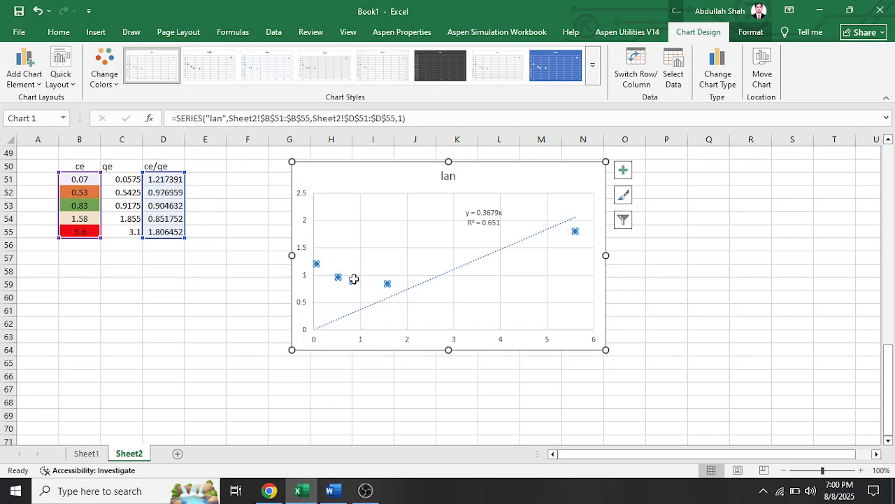
pyautogui.click(352, 282)
pyautogui.rightClick(353, 282)
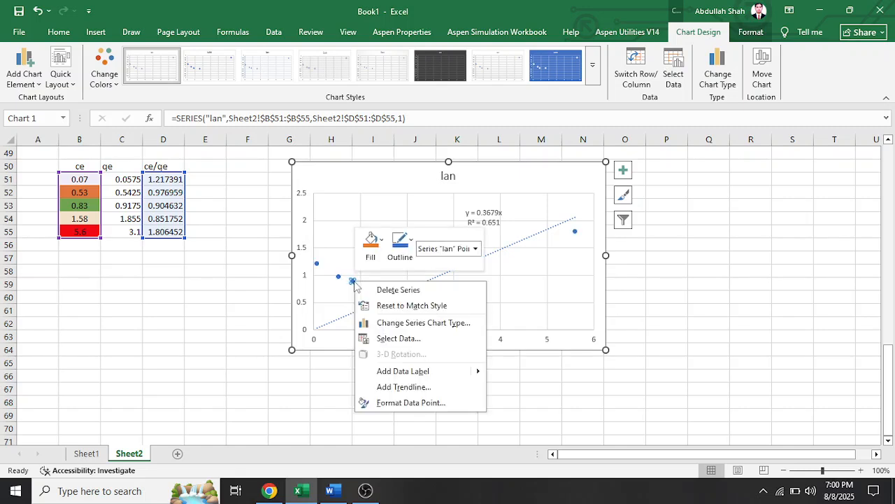
pyautogui.click(396, 386)
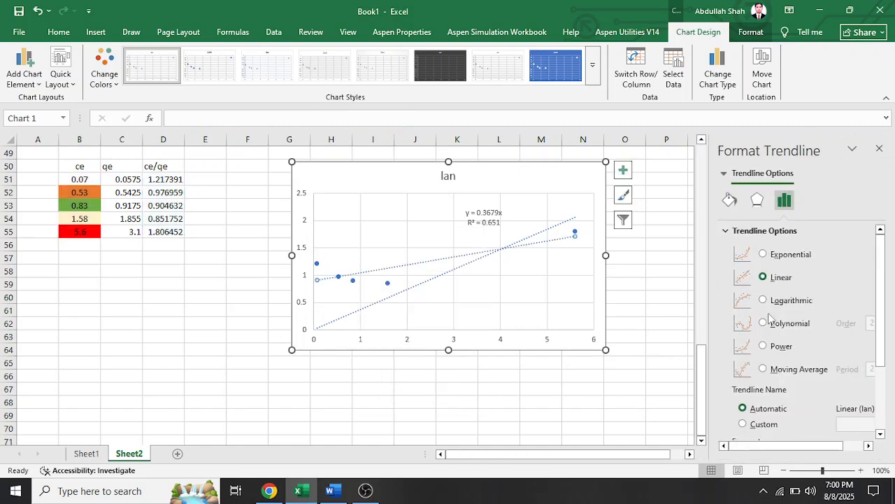
pyautogui.scroll(-3, 794, 310)
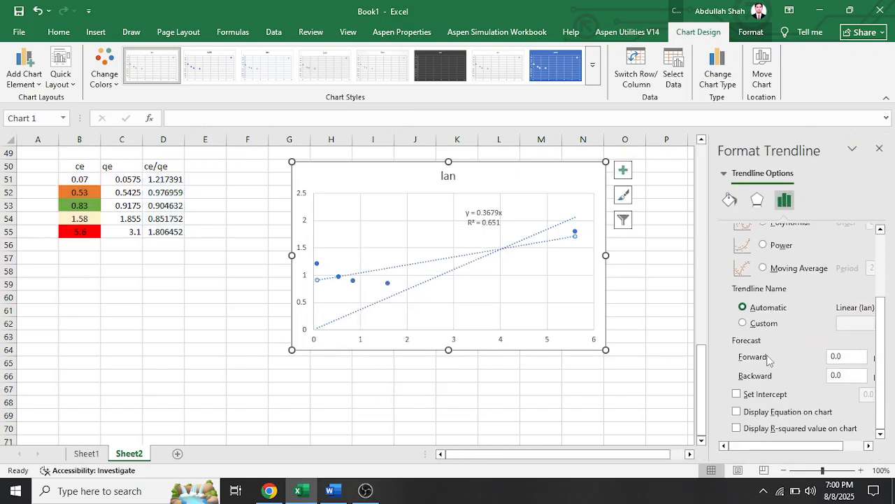
pyautogui.click(737, 412)
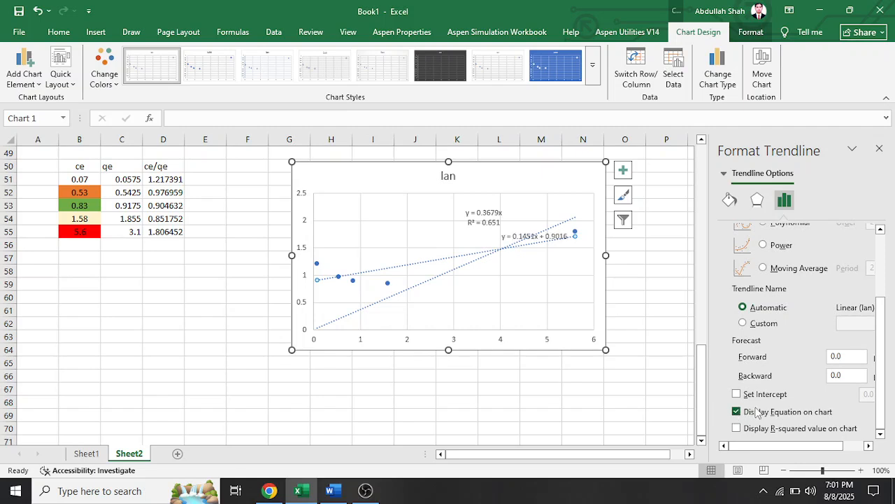
pyautogui.click(541, 236)
pyautogui.moveTo(539, 274); pyautogui.dragTo(539, 270)
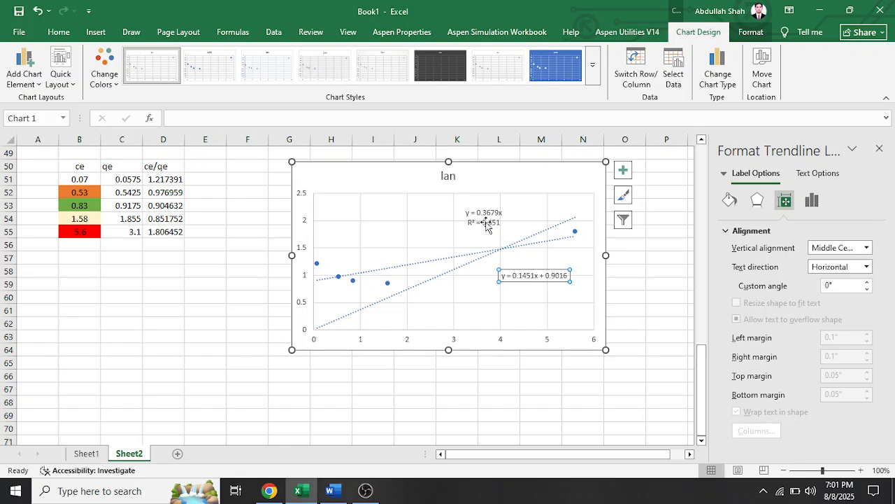
# - Delete the equation and R-squared label of the zero-intercept trendline from the "lan" chart
pyautogui.click(489, 222)
pyautogui.rightClick(489, 222)
pyautogui.click(523, 229)
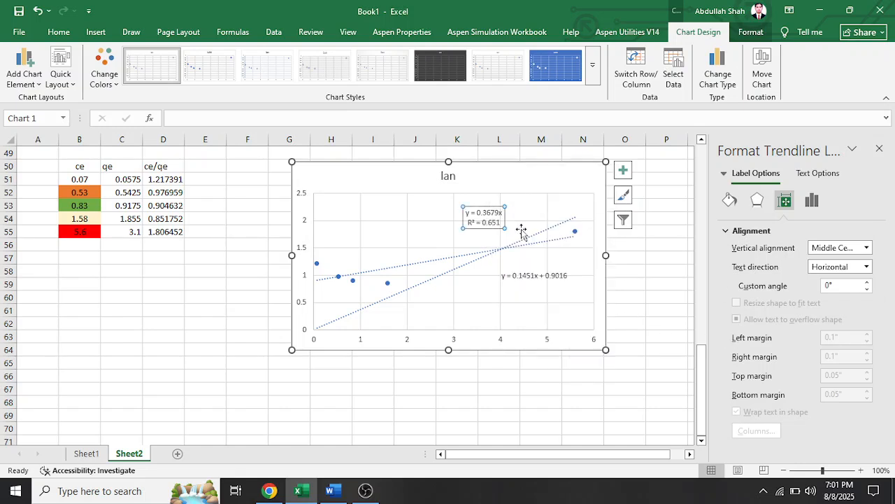
pyautogui.click(243, 317)
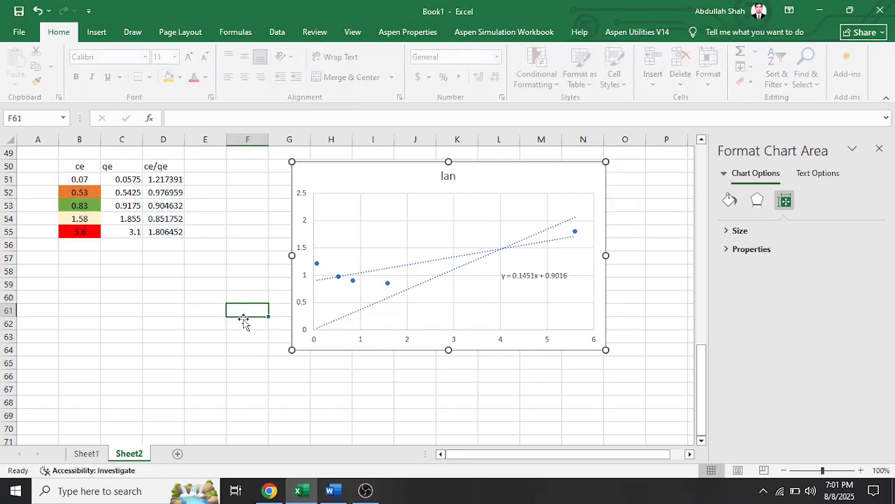
# - Delete both linear trendlines from the "lan" chart, leaving only the data points
pyautogui.click(354, 279)
pyautogui.click(353, 279)
pyautogui.rightClick(353, 279)
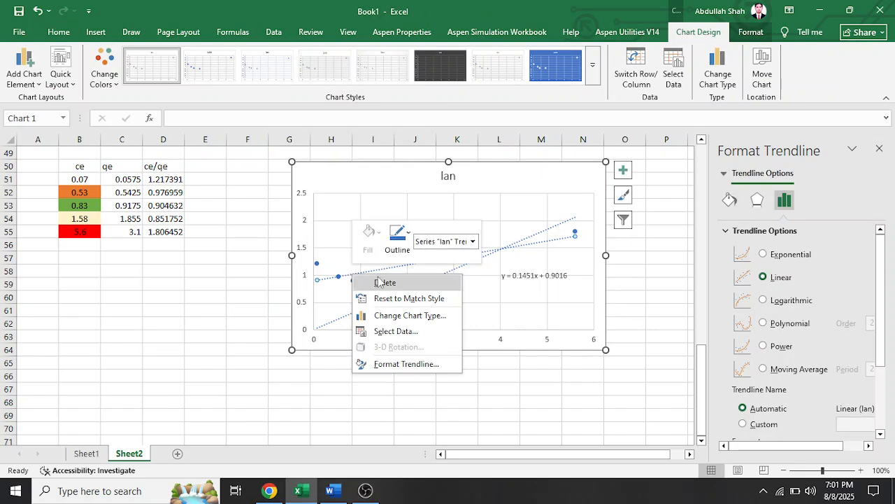
pyautogui.click(384, 282)
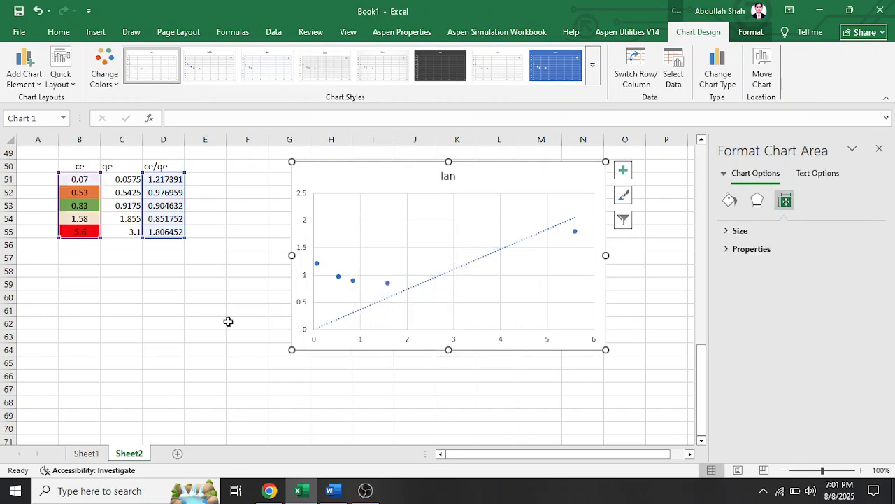
pyautogui.click(441, 281)
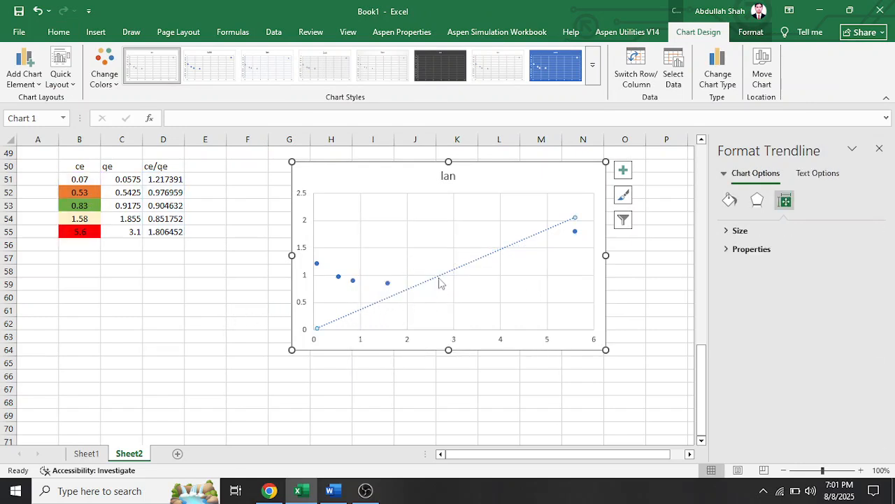
pyautogui.rightClick(440, 280)
pyautogui.click(473, 286)
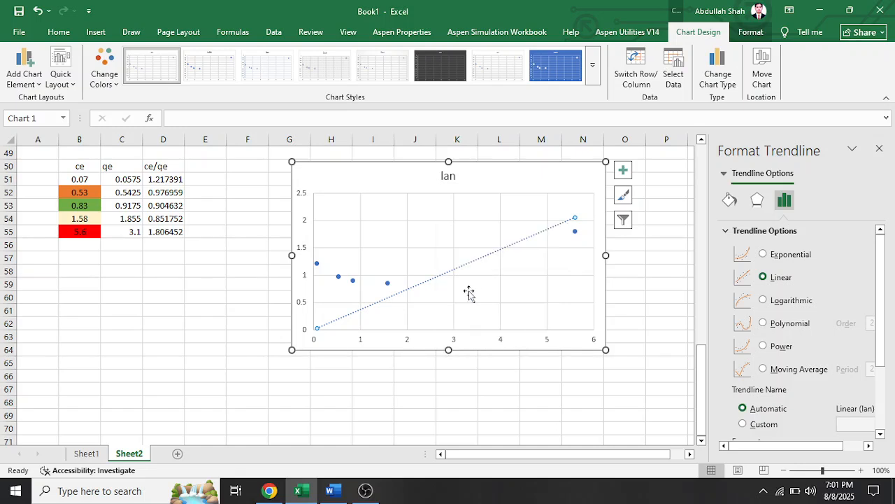
# - Add a linear trendline without a fixed intercept to the "lan" series, displaying its equation and R-squared value on the chart
pyautogui.click(388, 272)
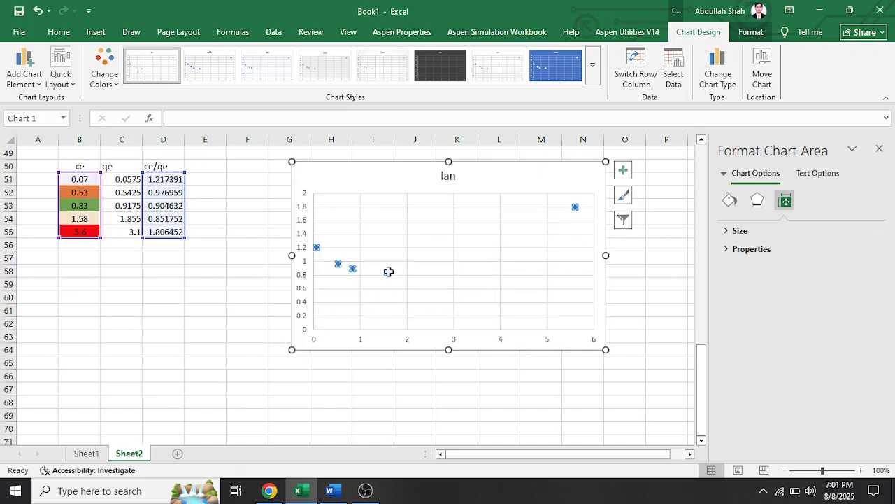
pyautogui.rightClick(388, 273)
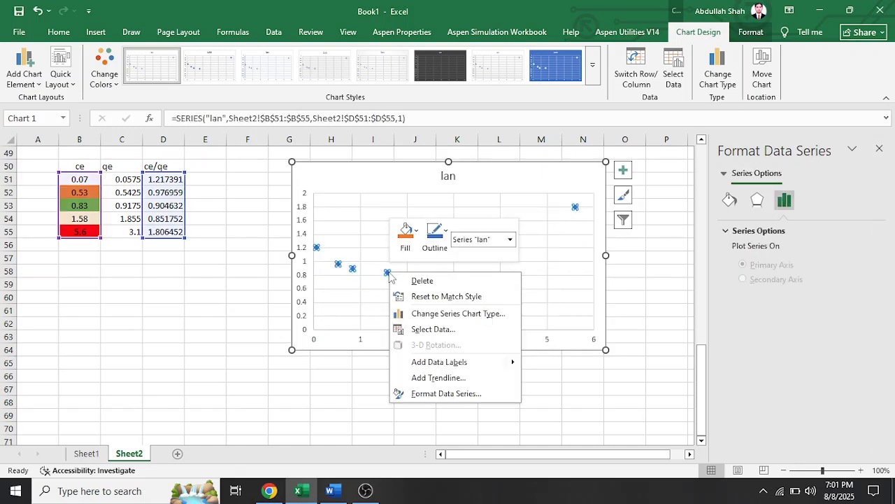
pyautogui.click(444, 377)
pyautogui.scroll(-3, 752, 392)
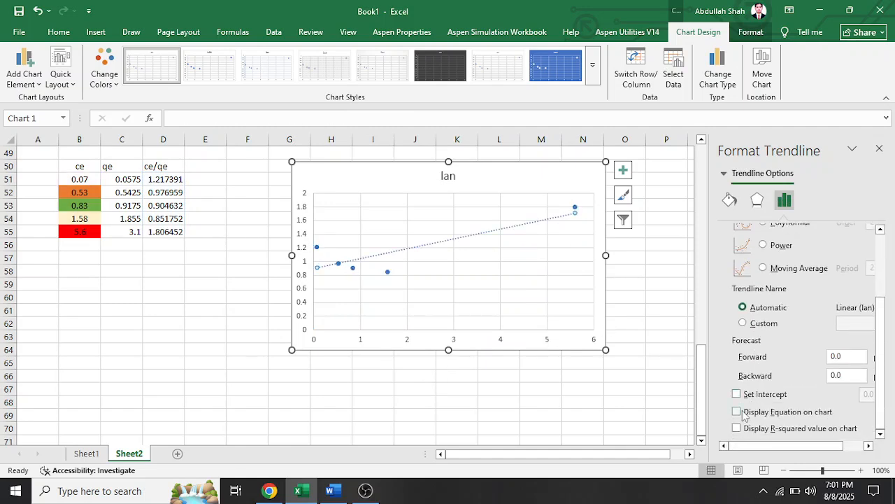
pyautogui.click(742, 414)
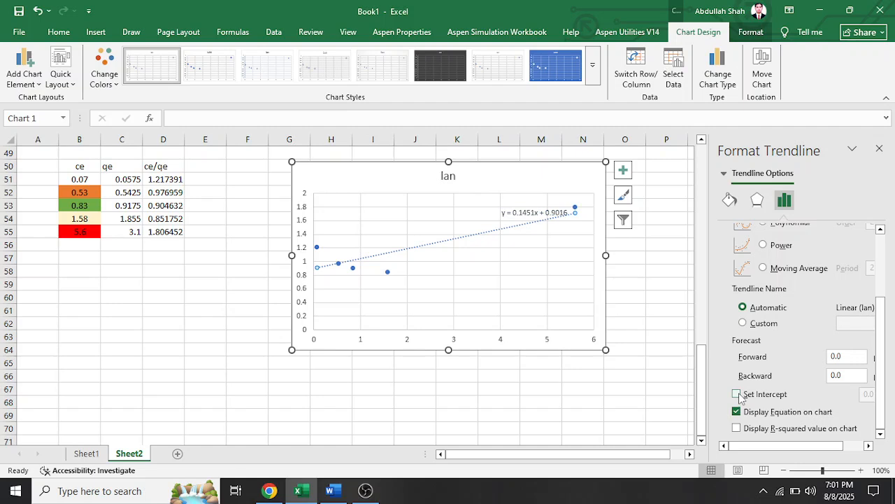
pyautogui.click(738, 394)
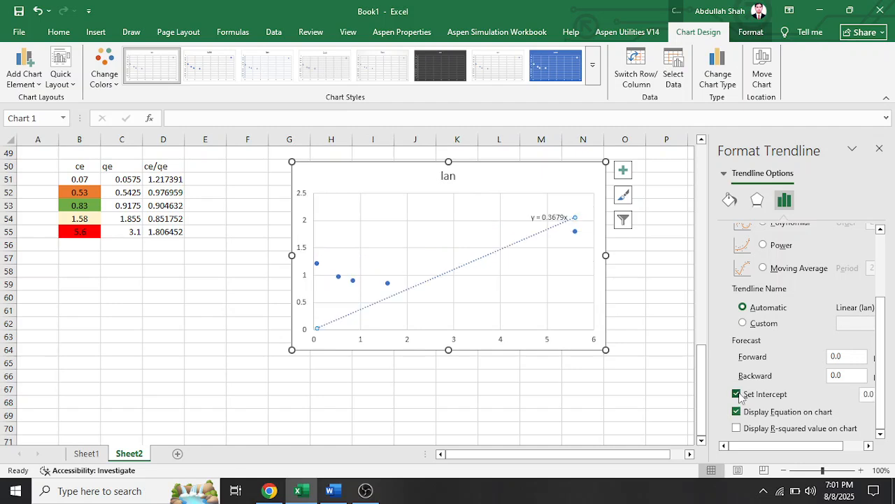
pyautogui.click(738, 394)
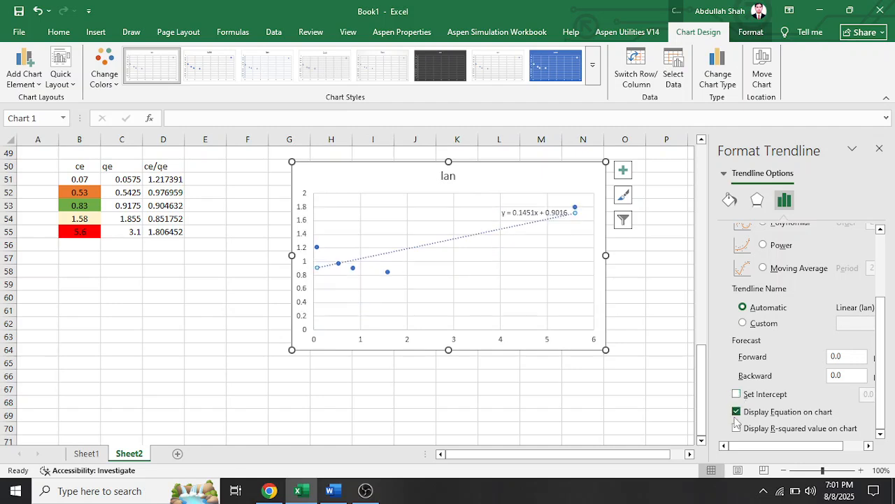
pyautogui.click(737, 428)
# - Move the equation and R-squared label below the trendline and deselect the chart
pyautogui.click(530, 212)
pyautogui.moveTo(514, 287); pyautogui.dragTo(507, 269)
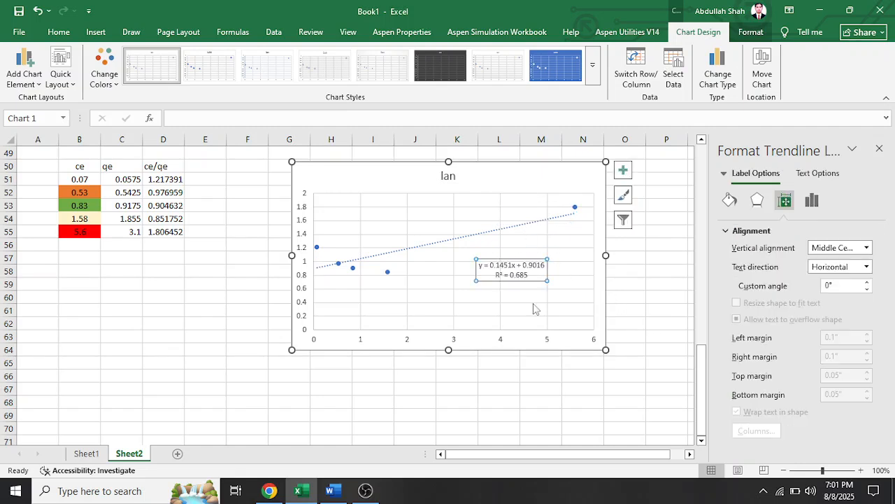
pyautogui.click(235, 319)
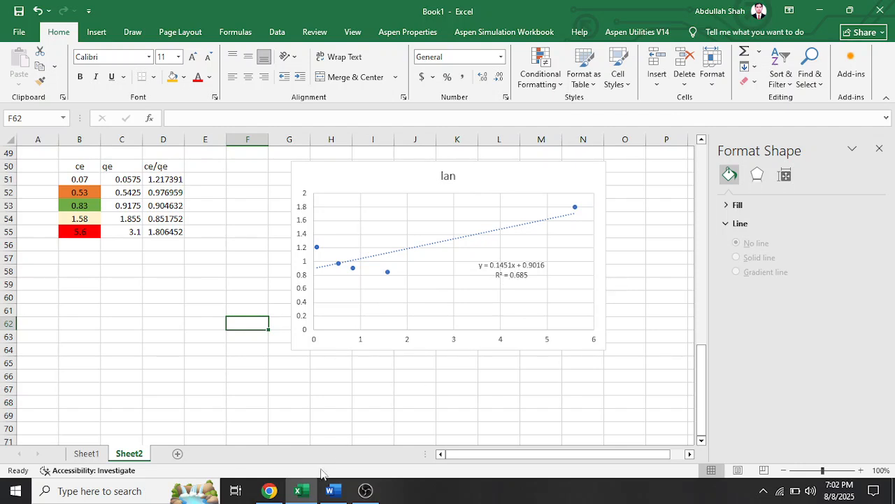
# - Consult the isotherm equations in the Word document, return to Sheet2 in Excel and close the shape formatting options
pyautogui.moveTo(329, 490)
pyautogui.click(347, 441)
pyautogui.click(216, 273)
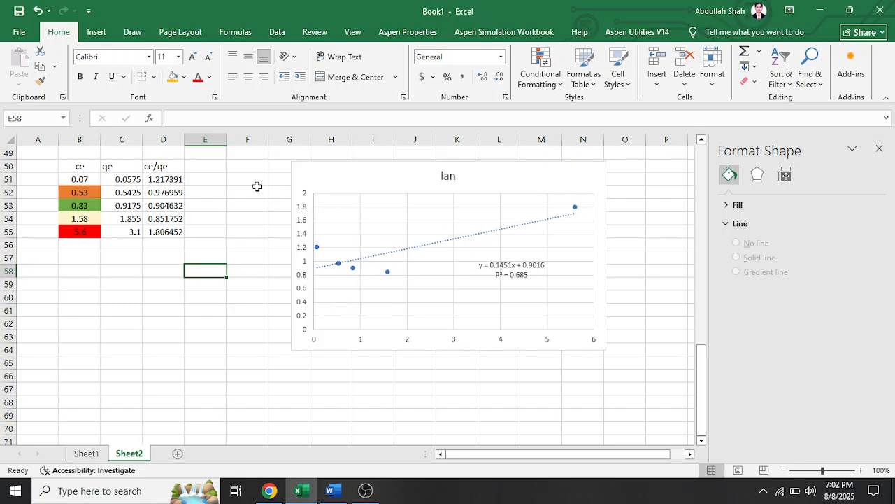
pyautogui.click(880, 150)
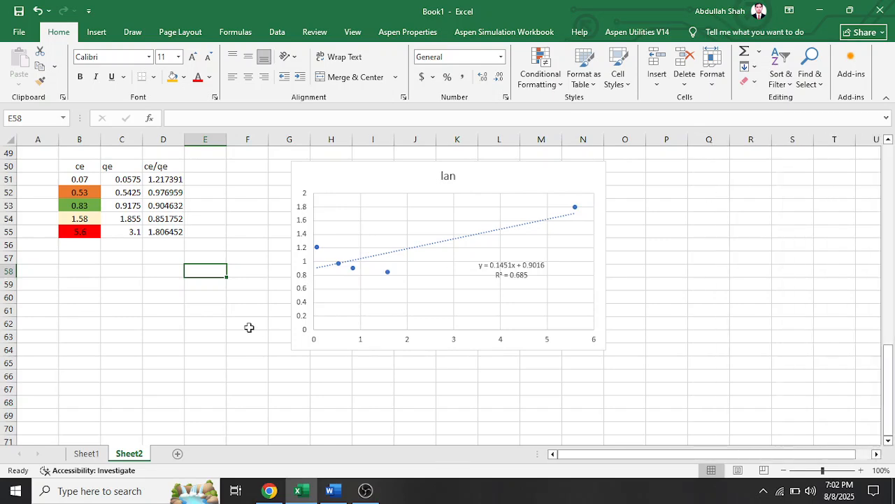
# - Switch to the Word document and examine the logarithmic equation log qe = log Kf + 1/n log Ce
pyautogui.scroll(-4, 149, 334)
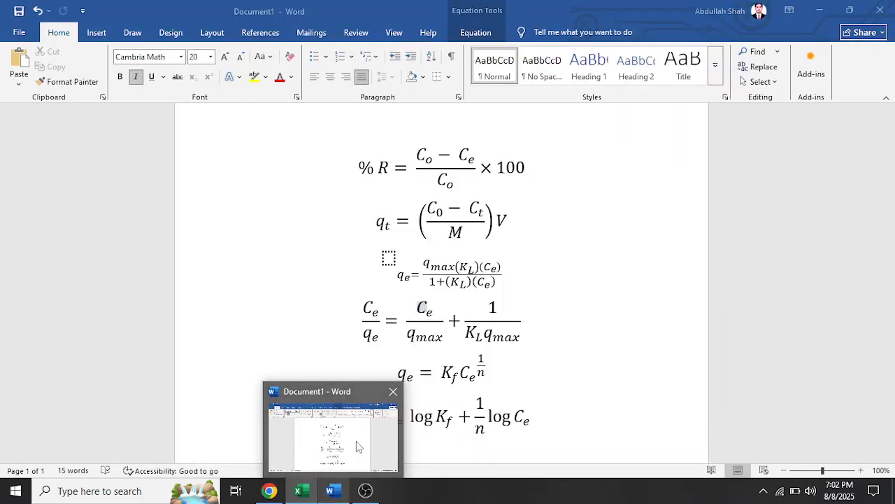
pyautogui.click(372, 435)
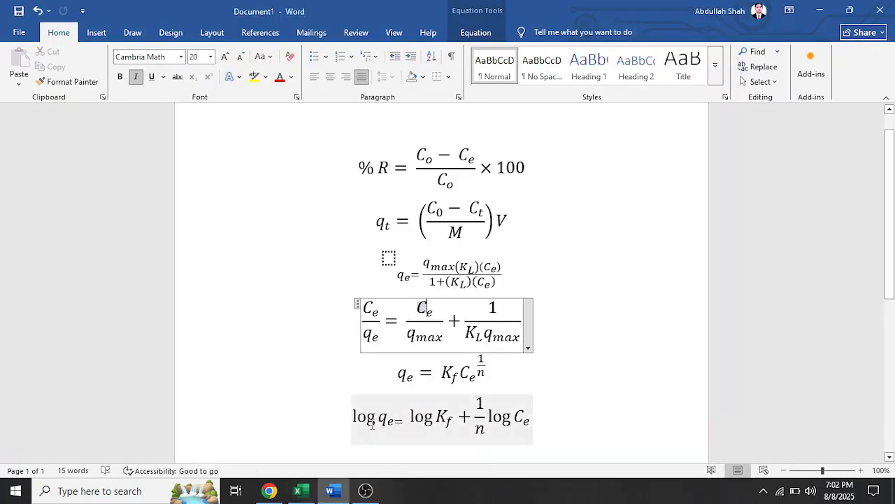
pyautogui.click(359, 422)
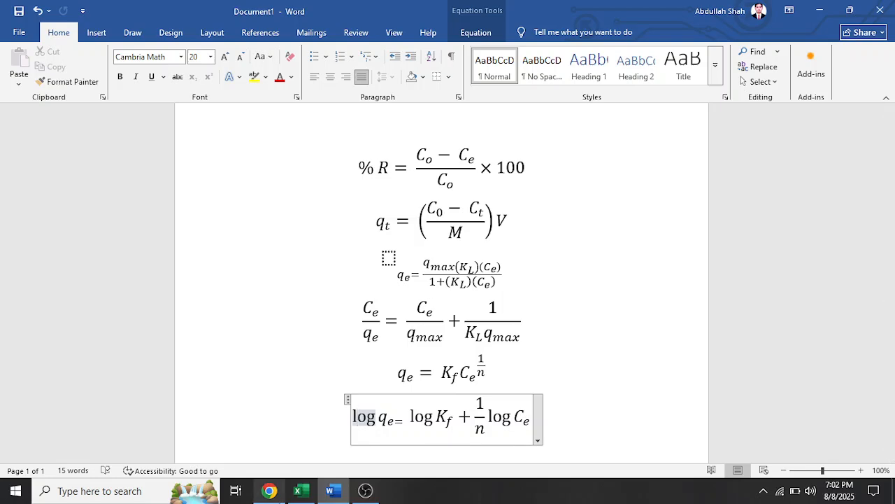
# - Switch to Excel and copy the ce column with its header from B50:B55 to B70 on Sheet2
pyautogui.moveTo(311, 495)
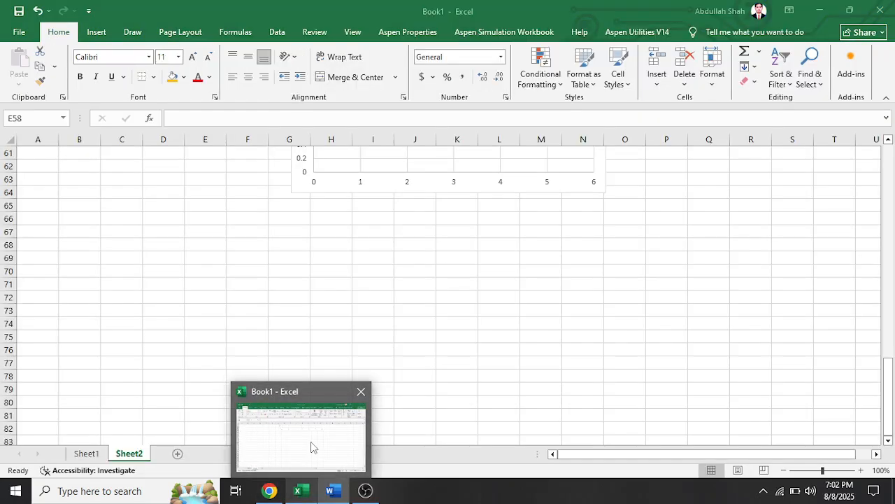
pyautogui.click(310, 445)
pyautogui.scroll(6, 161, 358)
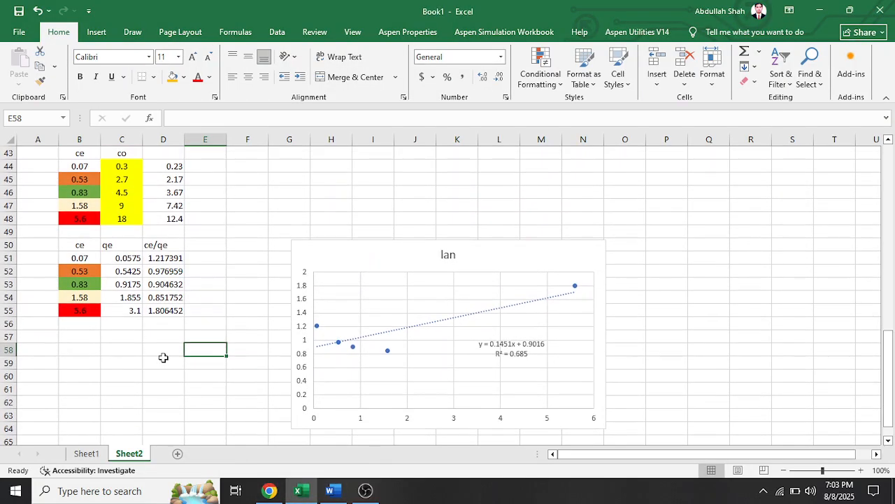
pyautogui.moveTo(83, 245); pyautogui.dragTo(133, 310)
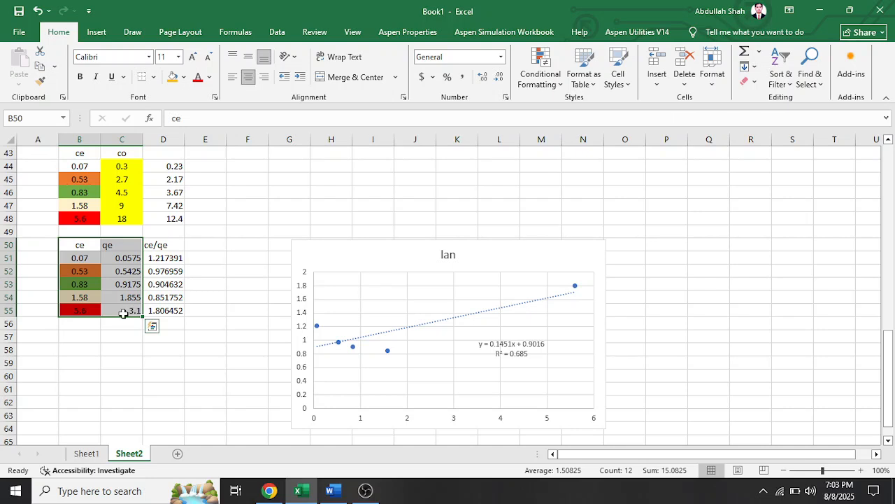
pyautogui.moveTo(78, 247); pyautogui.dragTo(74, 306)
pyautogui.hotkey('ctrl', 'c')
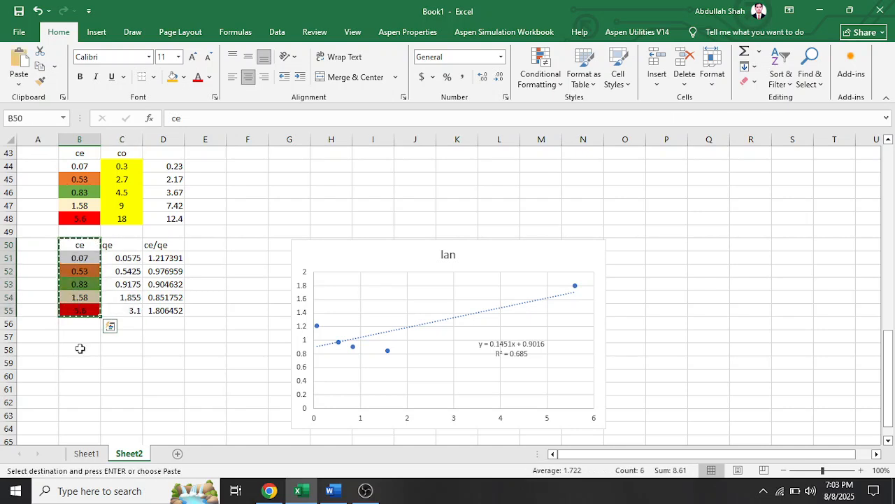
pyautogui.scroll(-4, 79, 348)
pyautogui.click(79, 349)
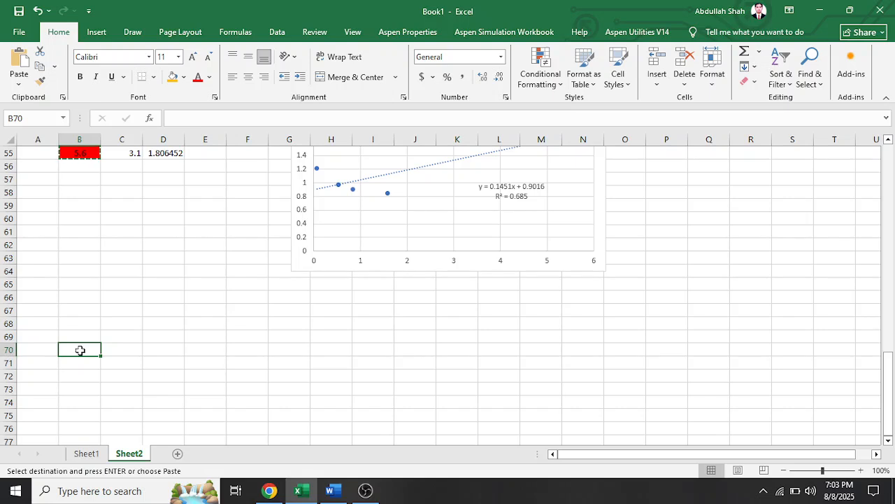
pyautogui.hotkey('ctrl', 'v')
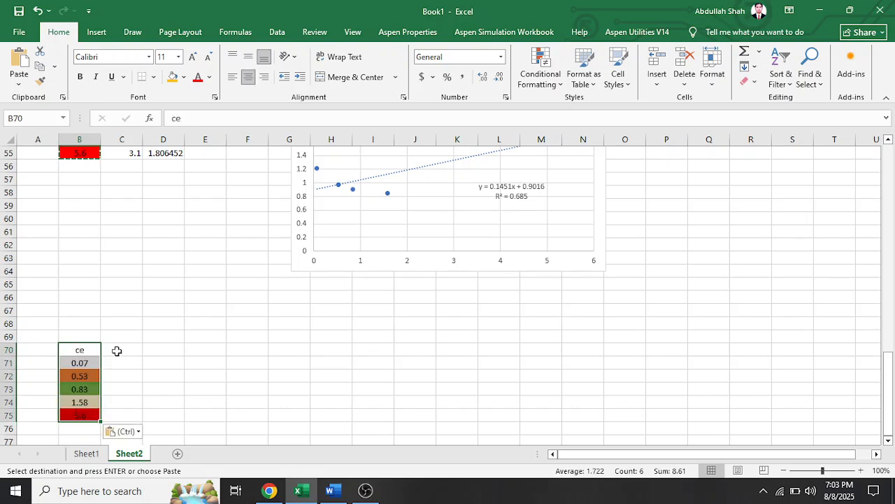
# - Enter the formula =LOG(B71) in C71 to calculate the logarithm of the first ce value
pyautogui.doubleClick(117, 351)
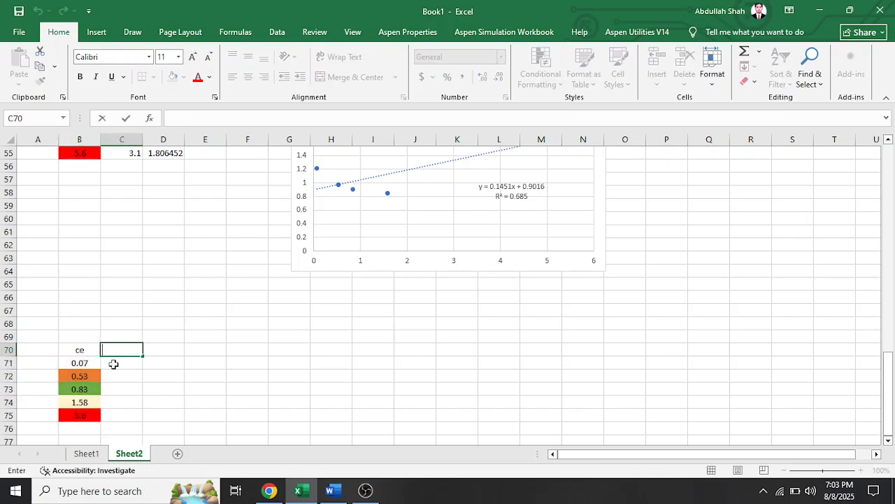
pyautogui.click(113, 364)
pyautogui.doubleClick(114, 364)
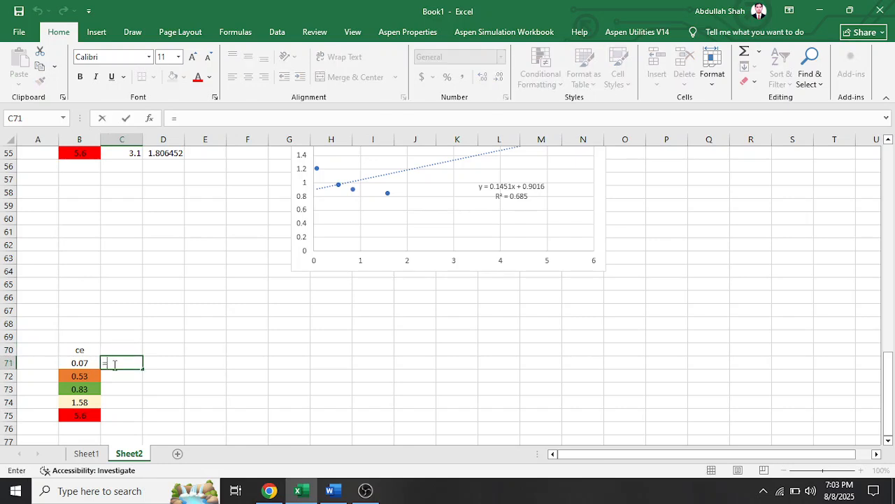
pyautogui.write('=')
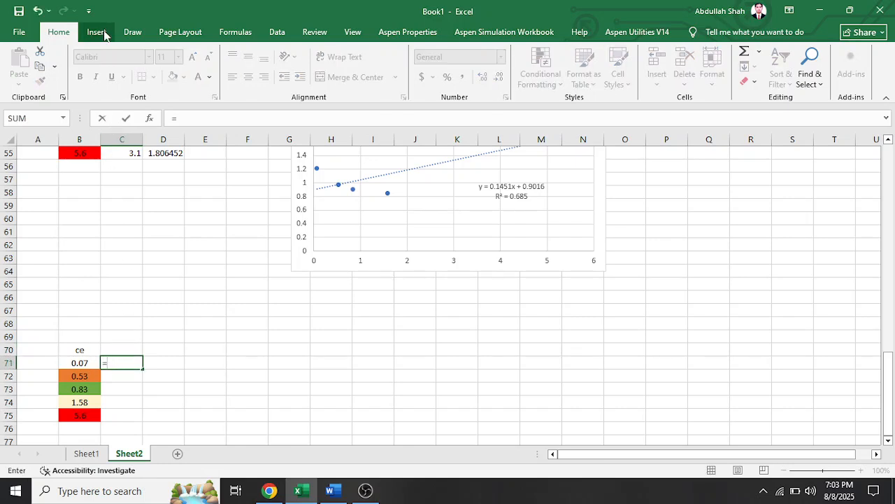
pyautogui.write('lo')
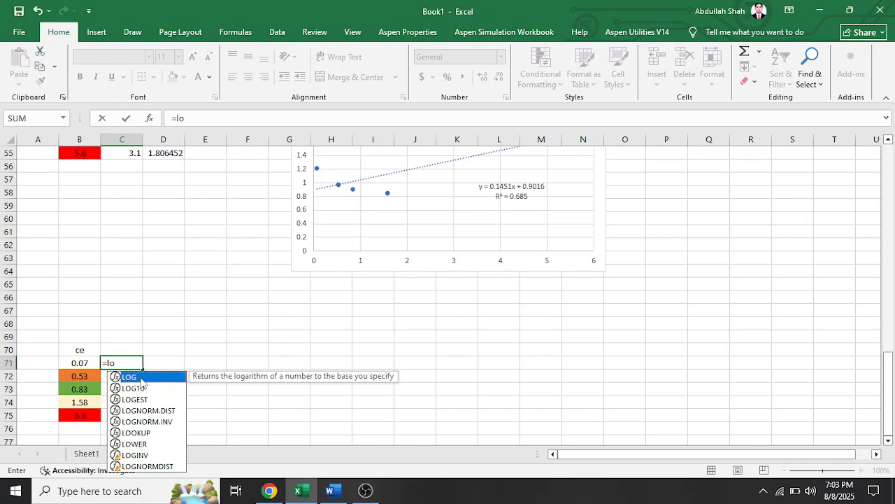
pyautogui.doubleClick(140, 378)
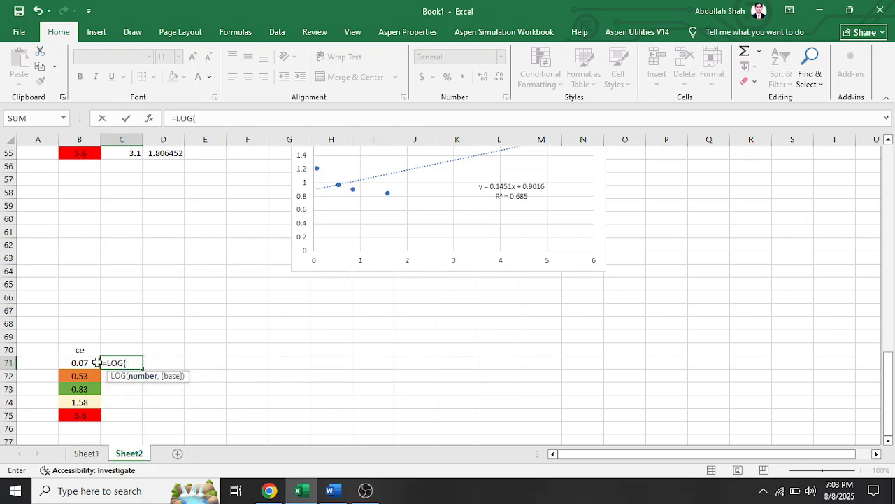
pyautogui.click(81, 363)
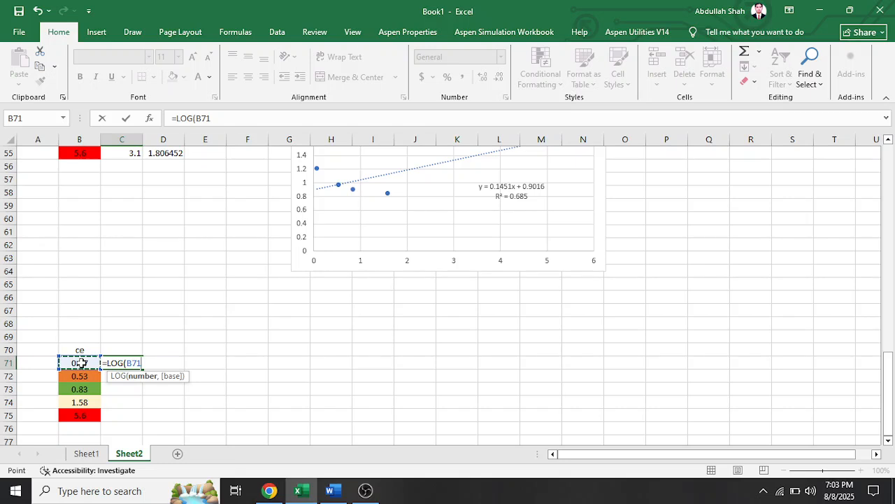
pyautogui.write(')')
pyautogui.press('Return')
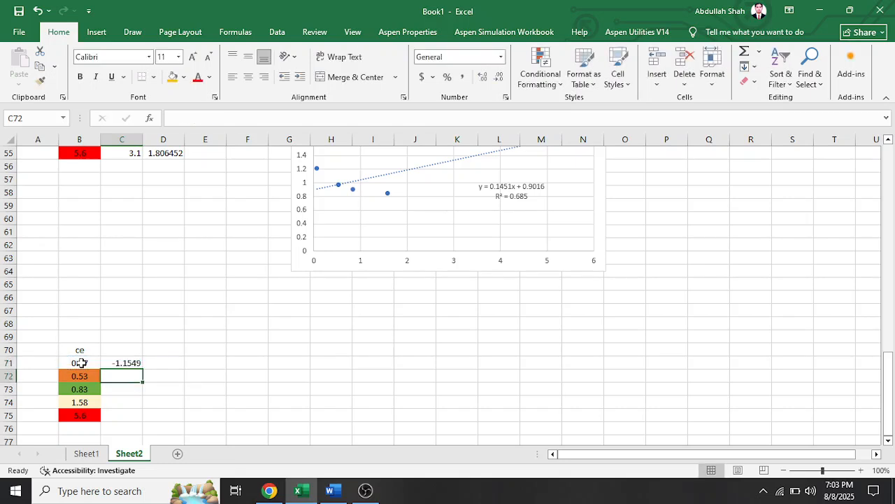
# - Fill the LOG formula from C71 down to C75 for the remaining ce values
pyautogui.scroll(-1, 190, 326)
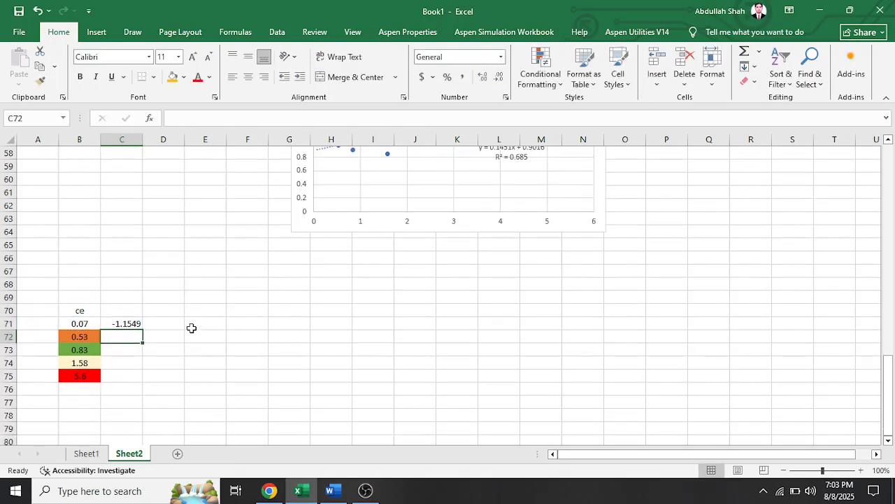
pyautogui.click(135, 325)
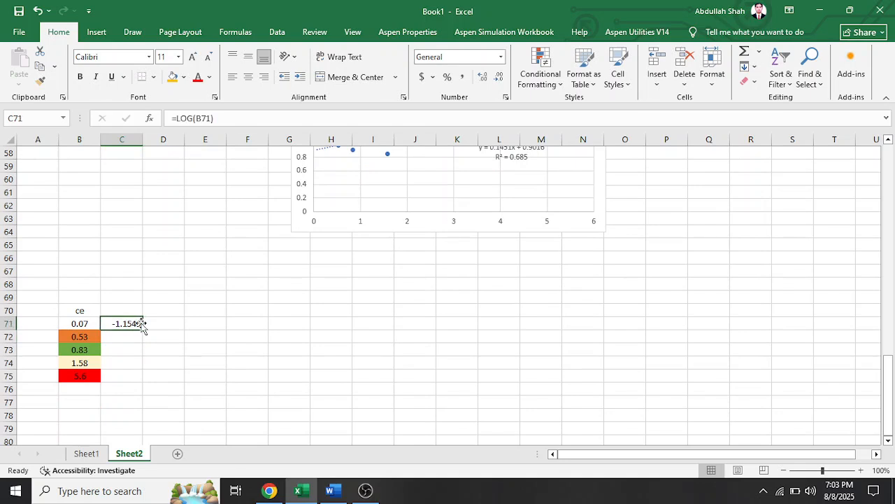
pyautogui.moveTo(142, 329); pyautogui.dragTo(132, 379)
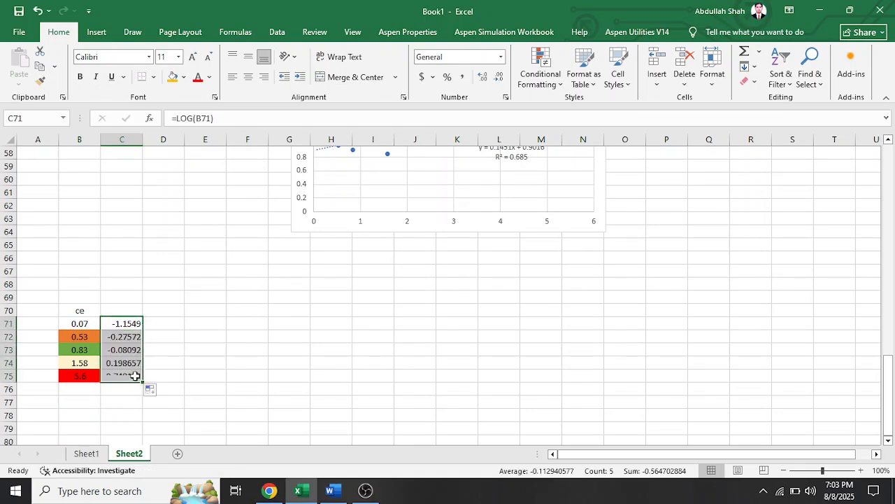
# - Try to copy the qe column with its header from C50:C55 to D70, and undo the paste
pyautogui.click(189, 355)
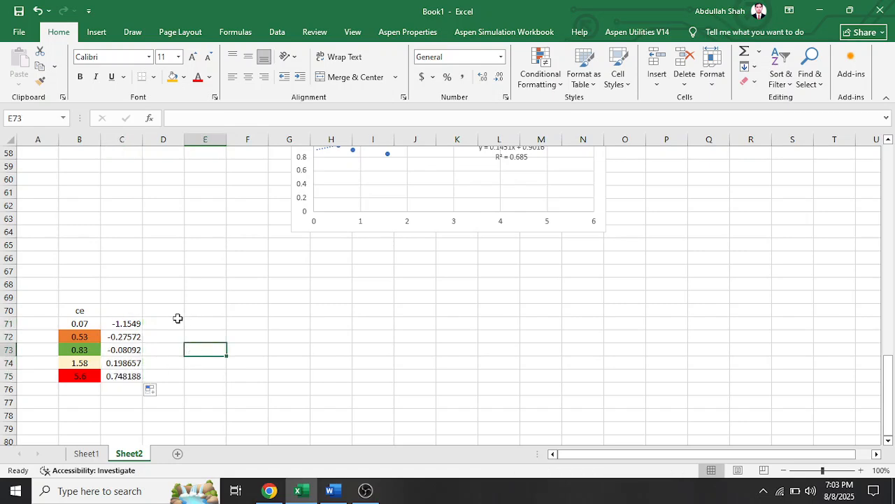
pyautogui.scroll(4, 177, 315)
pyautogui.moveTo(124, 220); pyautogui.dragTo(132, 269)
pyautogui.hotkey('ctrl', 'c')
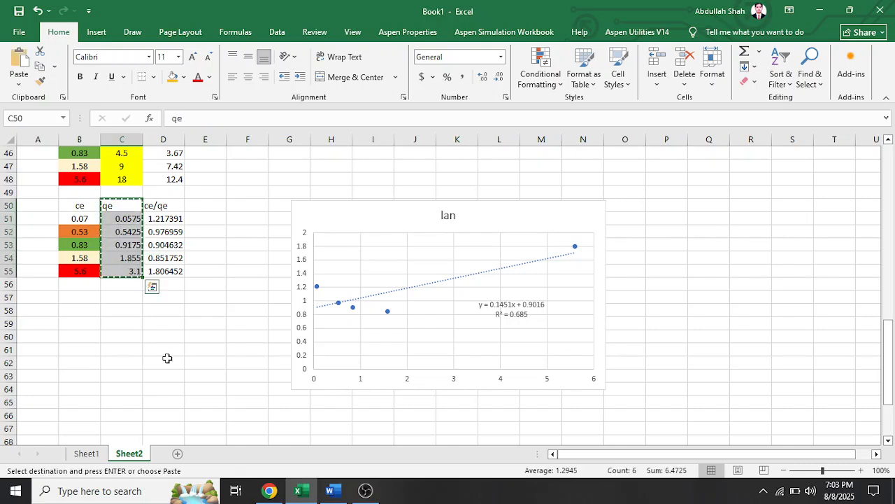
pyautogui.scroll(-5, 161, 367)
pyautogui.click(177, 275)
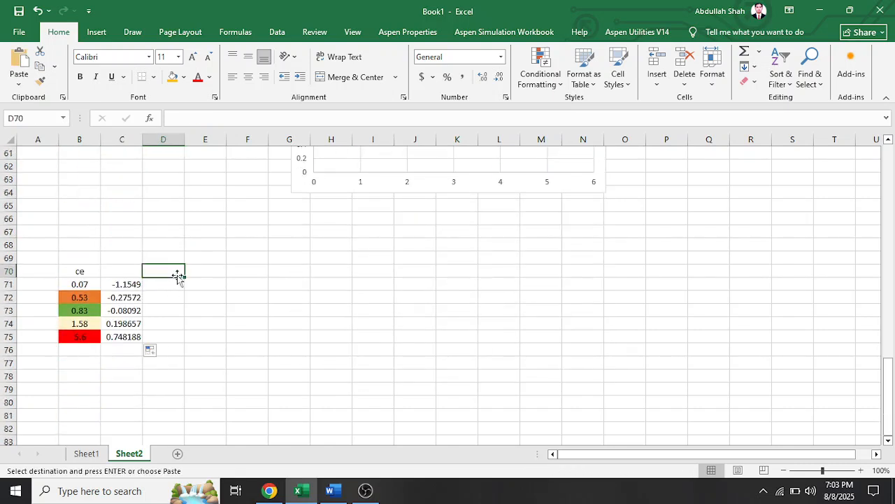
pyautogui.hotkey('ctrl', 'v')
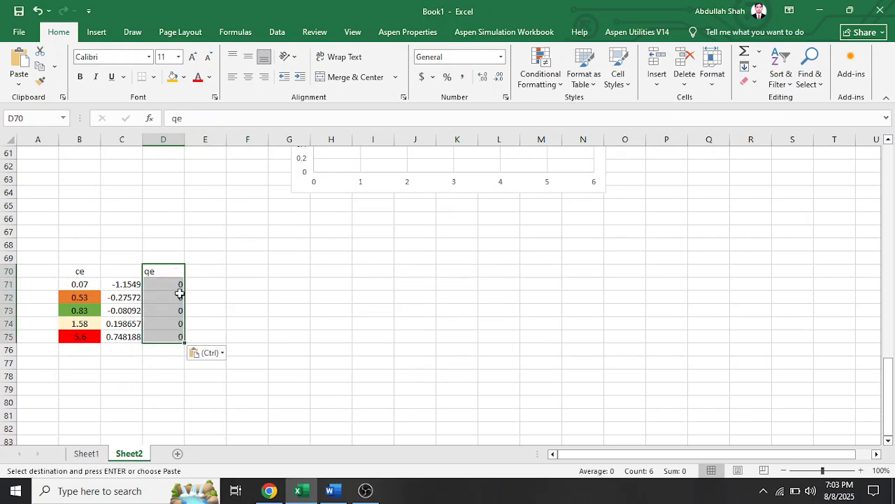
pyautogui.hotkey('ctrl', 'z')
pyautogui.click(204, 308)
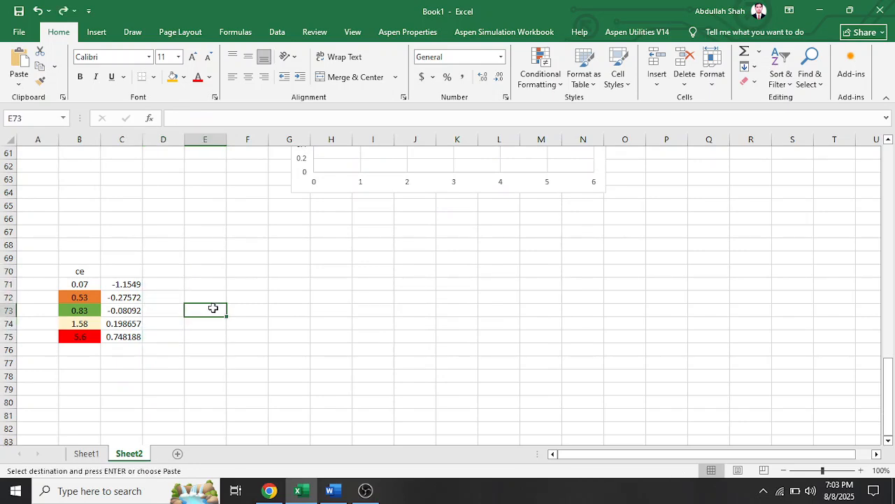
# - Move the qe column with its header and values from C50:C55 to D70:D75 on Sheet2
pyautogui.scroll(4, 199, 299)
pyautogui.scroll(1, 199, 299)
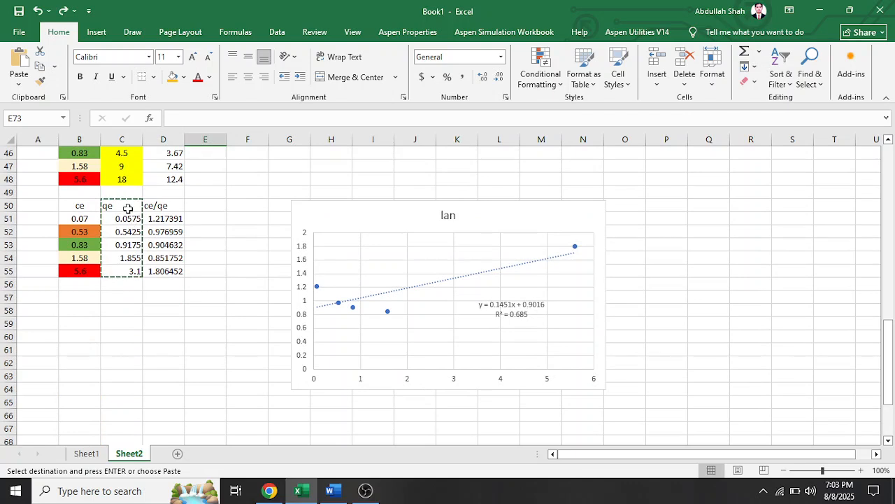
pyautogui.doubleClick(125, 205)
pyautogui.click(146, 284)
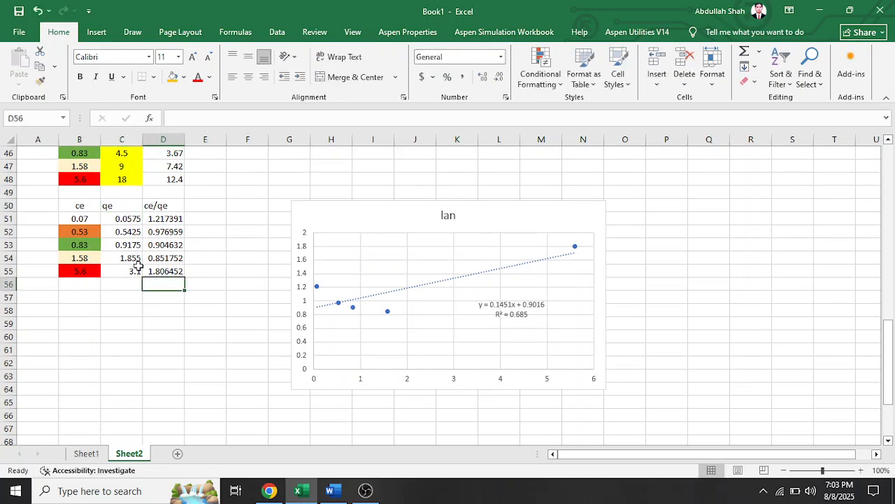
pyautogui.moveTo(125, 218); pyautogui.dragTo(175, 340)
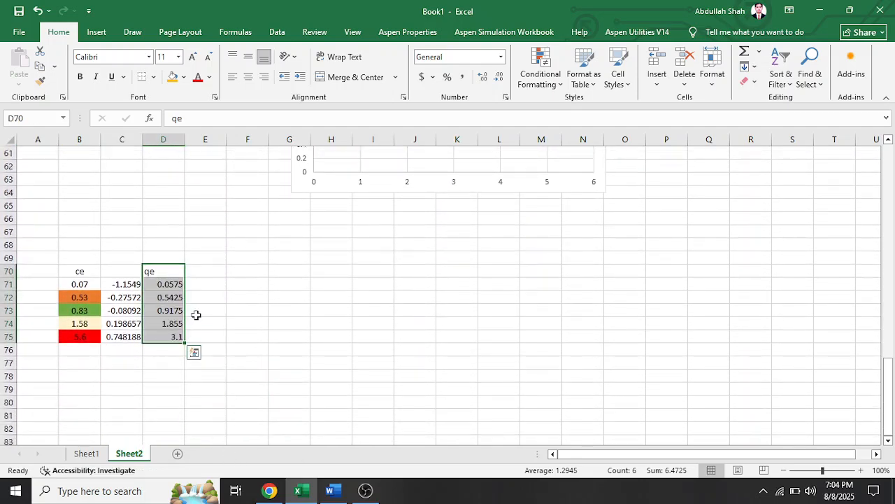
# - Enter the formula =LOG(D71) in E71 to calculate the logarithm of the first qe value
pyautogui.click(208, 283)
pyautogui.doubleClick(207, 284)
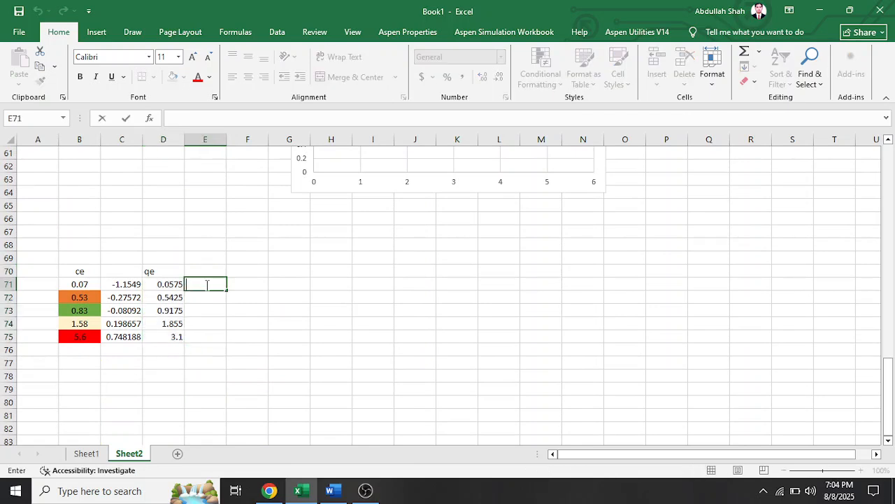
pyautogui.write('=lo')
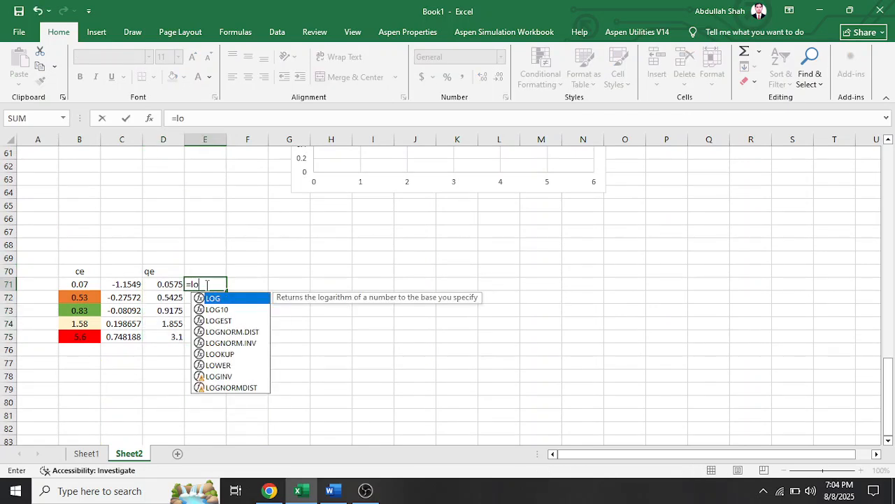
pyautogui.doubleClick(214, 299)
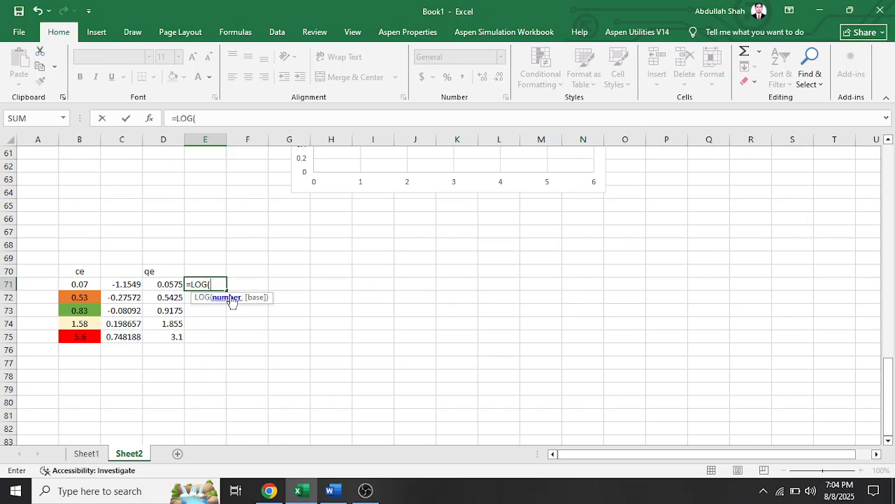
pyautogui.click(162, 287)
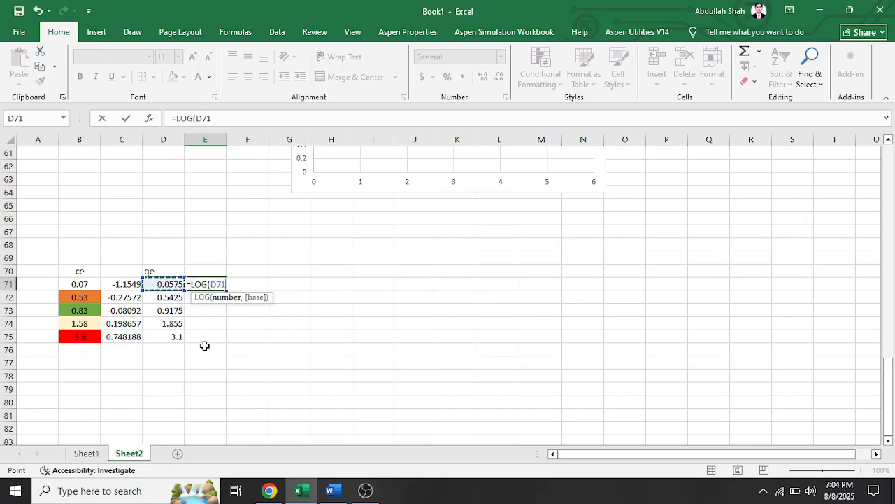
pyautogui.write(')')
pyautogui.press('Return')
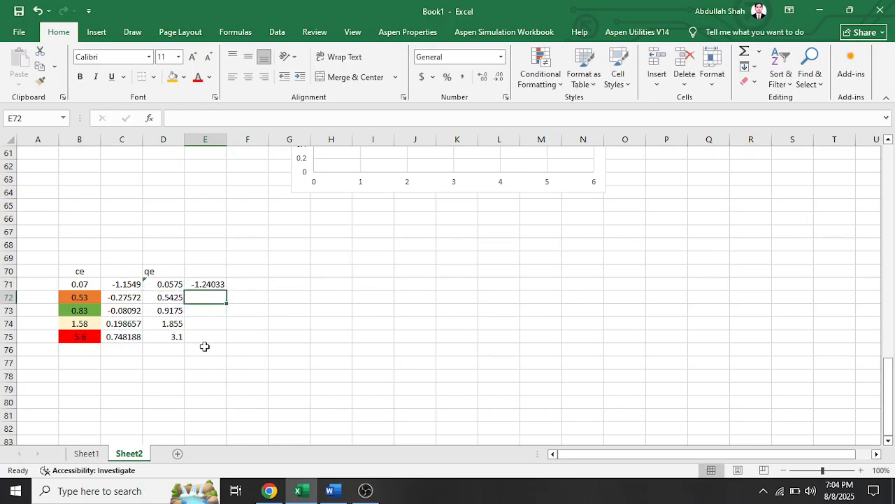
# - Fill the LOG formula from E71 down to E75 for the remaining qe values
pyautogui.click(206, 283)
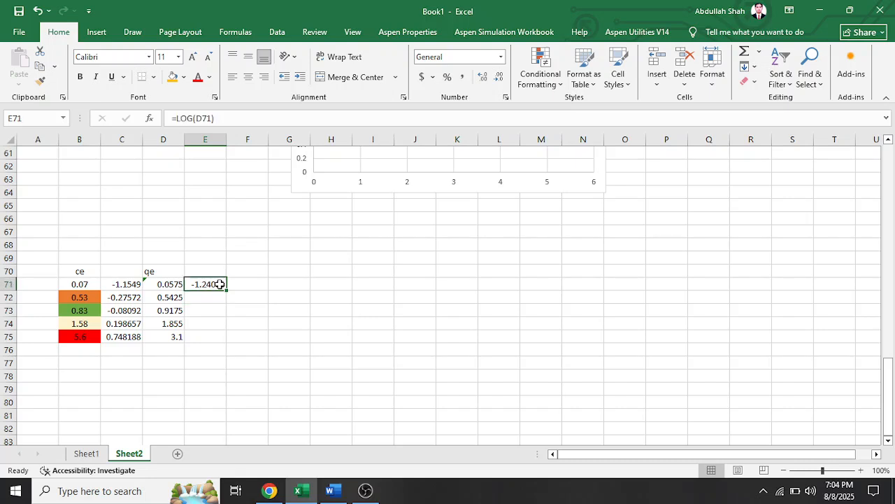
pyautogui.moveTo(226, 290); pyautogui.dragTo(219, 338)
pyautogui.click(286, 336)
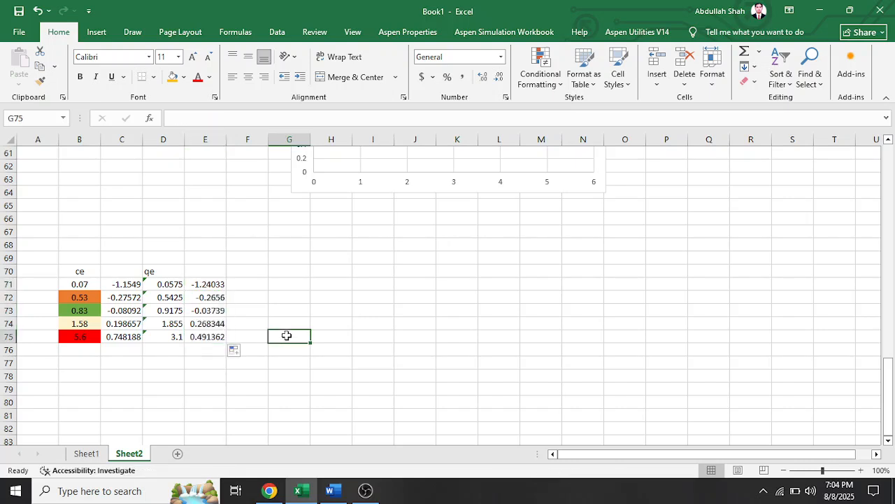
pyautogui.click(306, 297)
pyautogui.rightClick(320, 298)
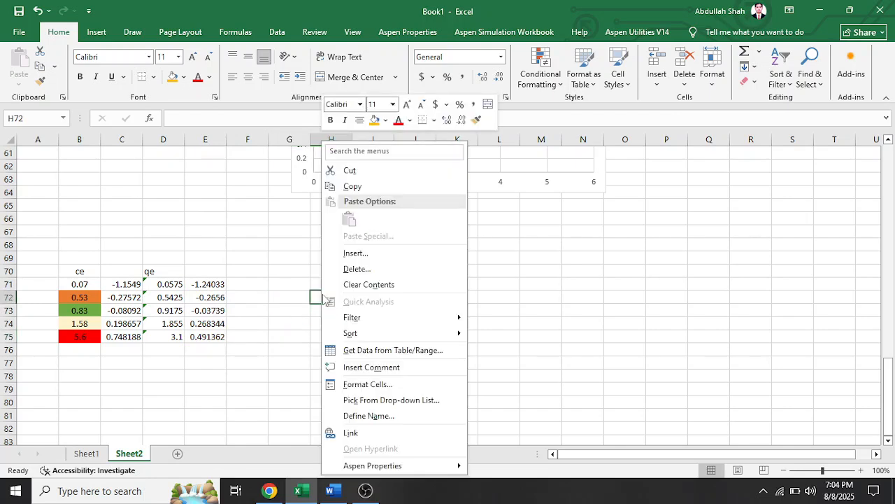
pyautogui.click(368, 255)
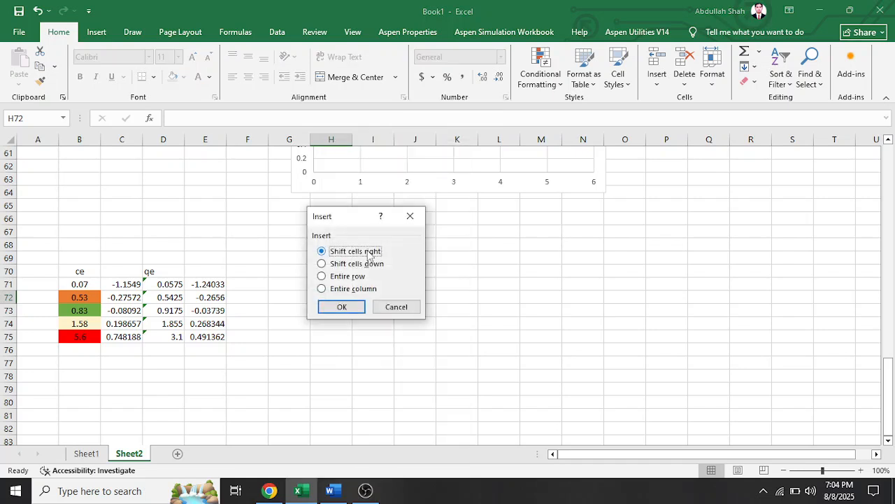
pyautogui.click(411, 214)
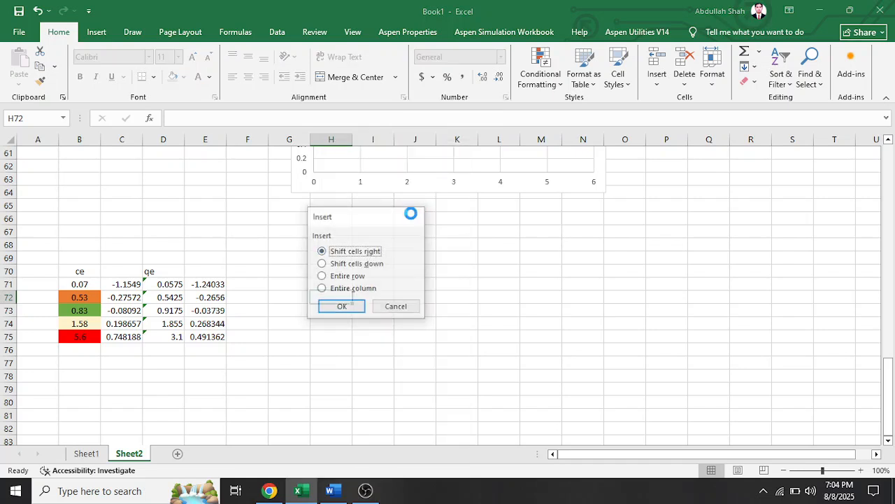
# - Insert an empty markers-only scatter chart on Sheet2 beside the log ce and log qe data
pyautogui.click(132, 32)
pyautogui.click(105, 33)
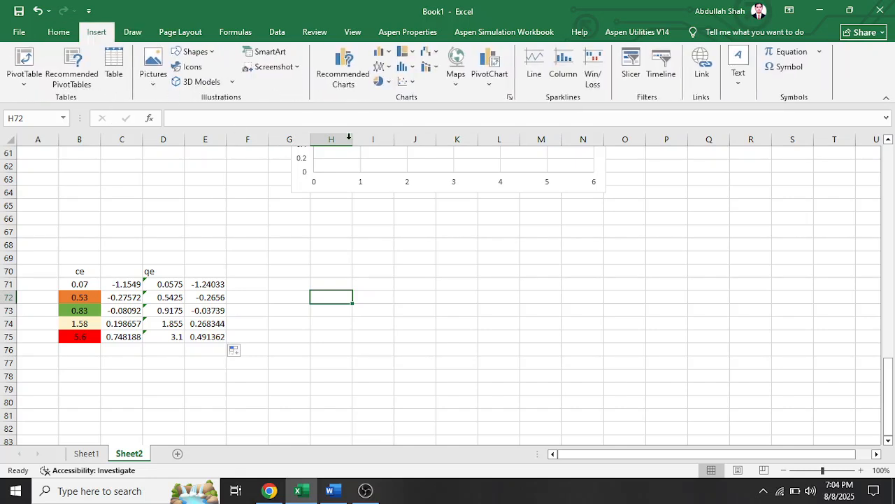
pyautogui.click(407, 81)
pyautogui.click(413, 124)
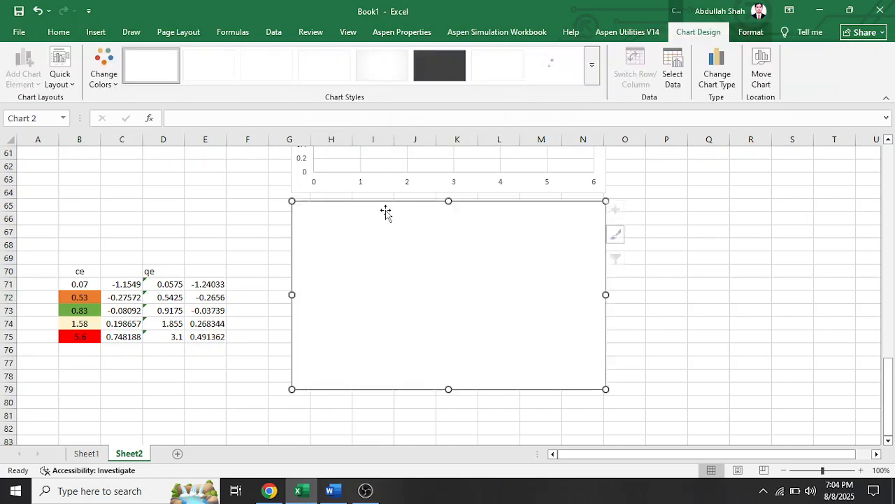
# - Add a series named fre to the empty chart, with X values C71:C75 and Y values E71:E75
pyautogui.rightClick(384, 261)
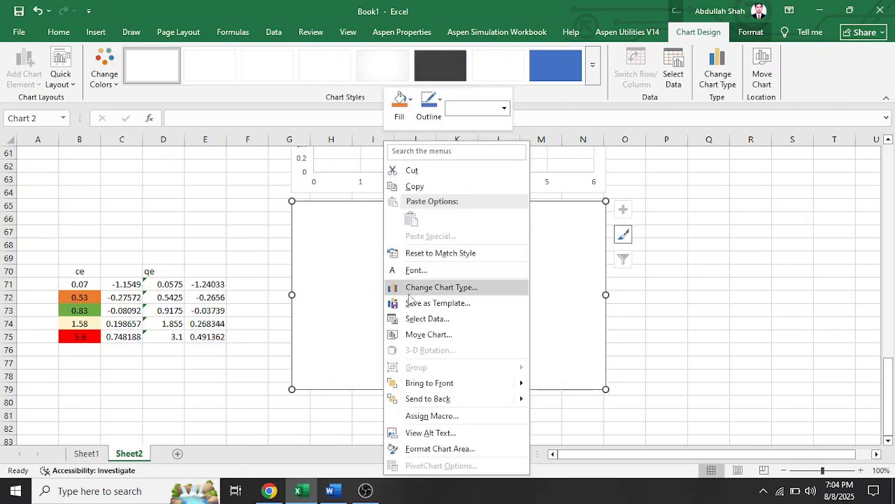
pyautogui.click(428, 320)
pyautogui.click(294, 250)
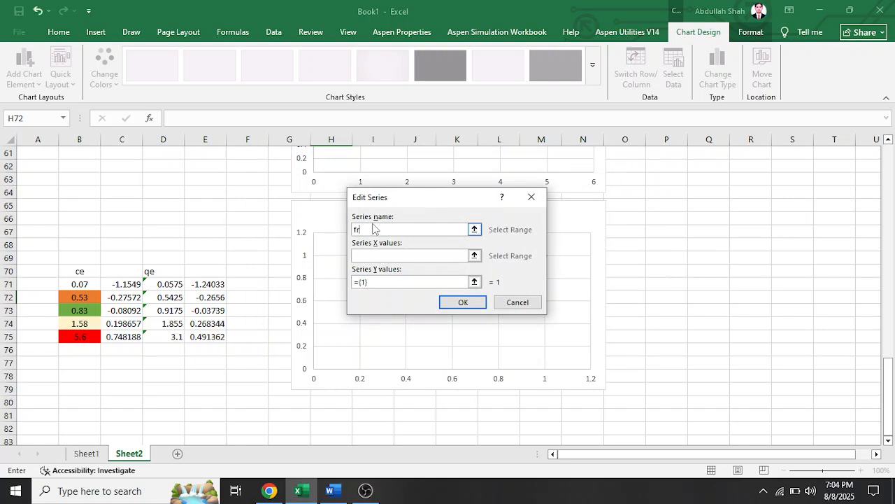
pyautogui.write('fre')
pyautogui.click(462, 256)
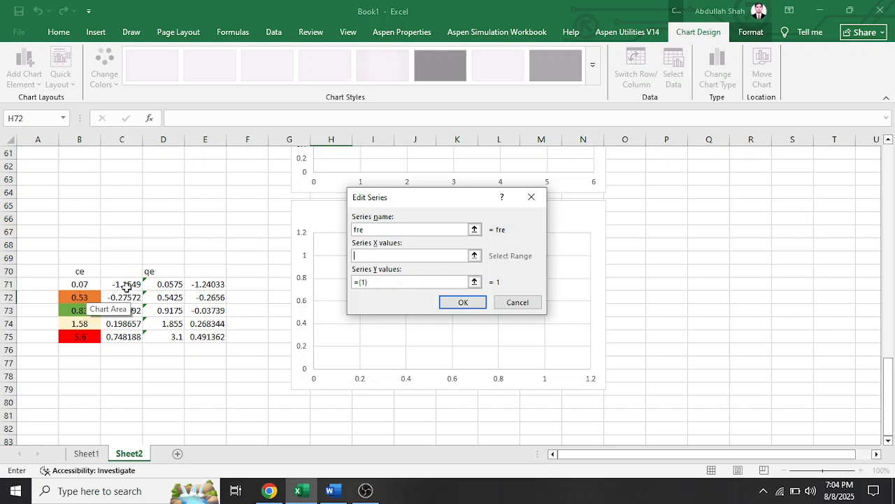
pyautogui.moveTo(125, 283); pyautogui.dragTo(125, 339)
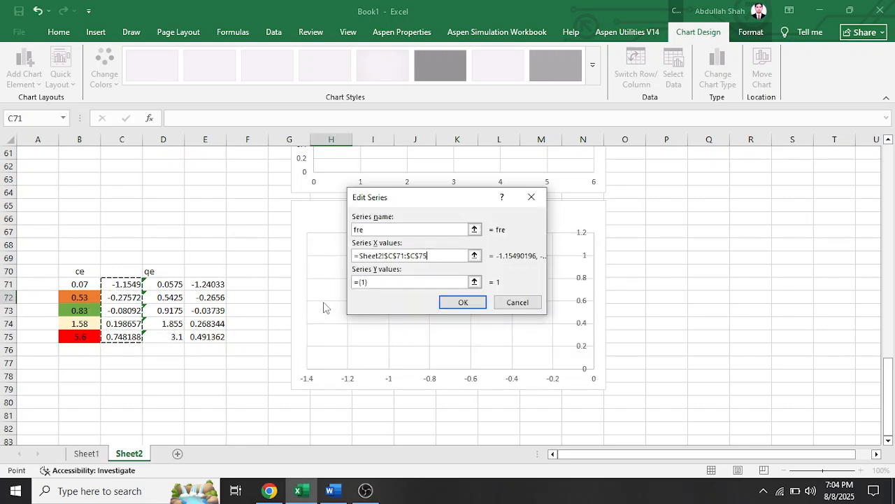
pyautogui.click(379, 282)
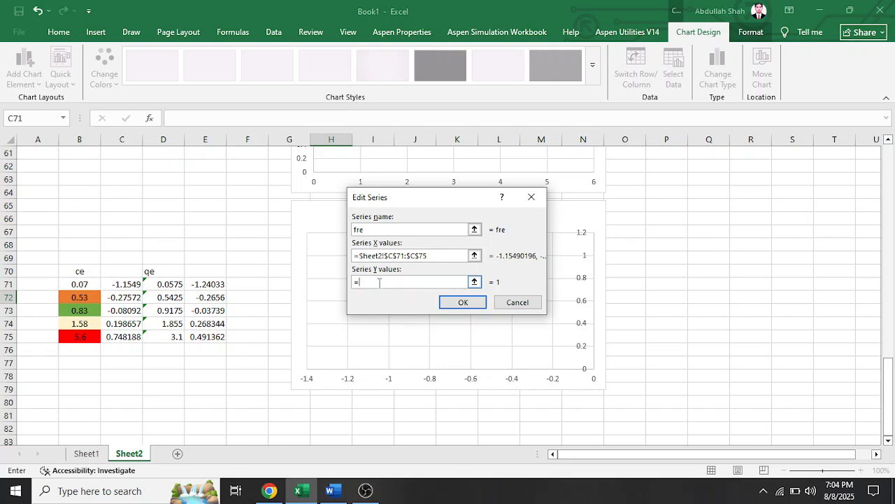
pyautogui.moveTo(207, 286); pyautogui.dragTo(209, 338)
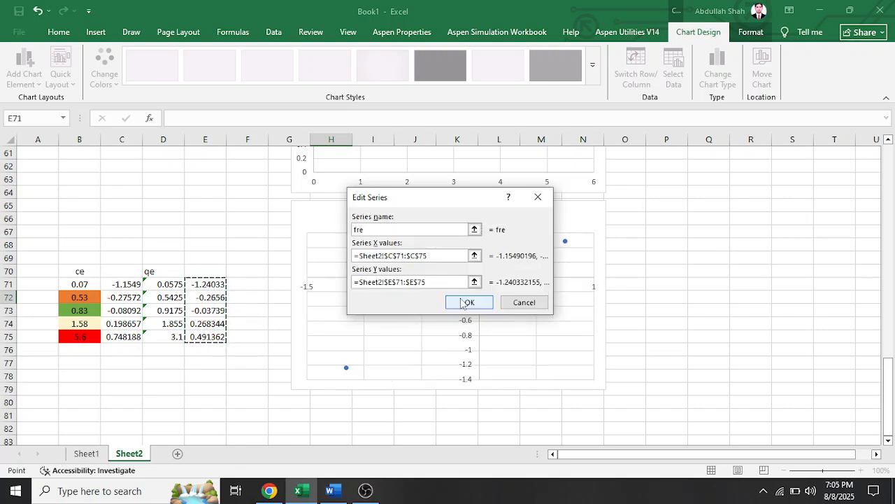
pyautogui.click(466, 302)
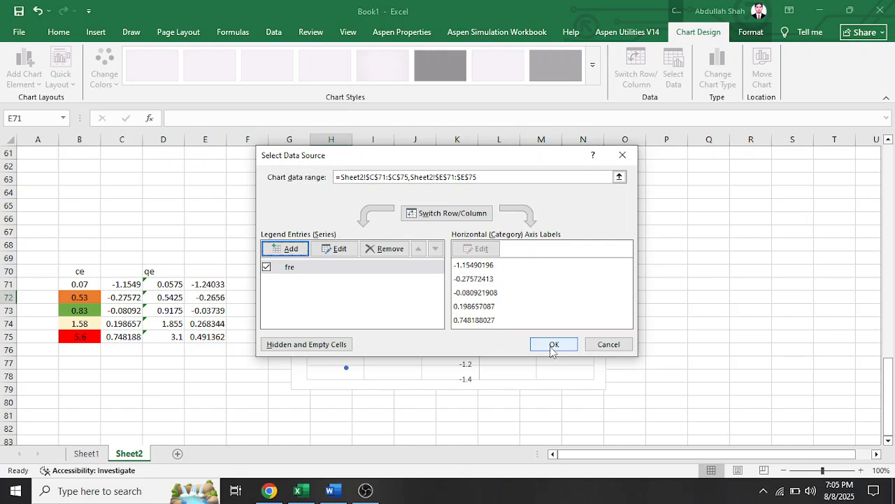
pyautogui.click(553, 345)
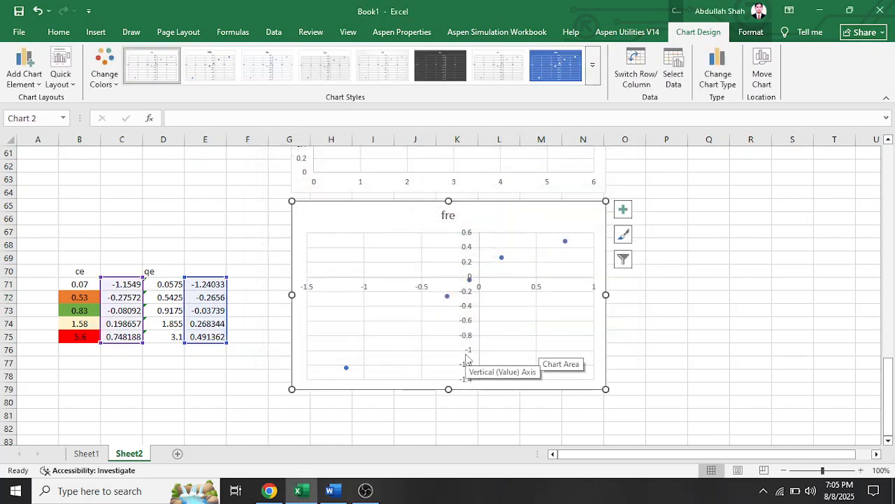
# - Add a linear trendline to the fre series with its equation and R-squared value displayed, and place the label left of the vertical axis
pyautogui.rightClick(449, 300)
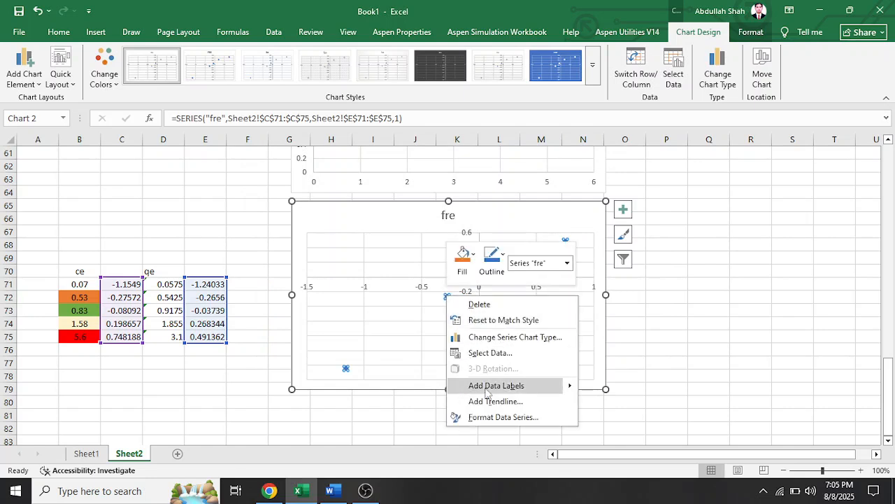
pyautogui.click(494, 403)
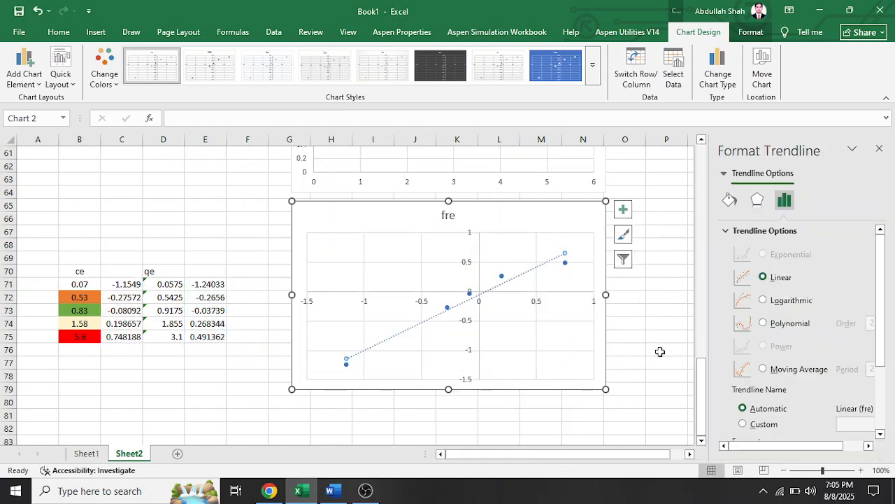
pyautogui.scroll(-3, 774, 352)
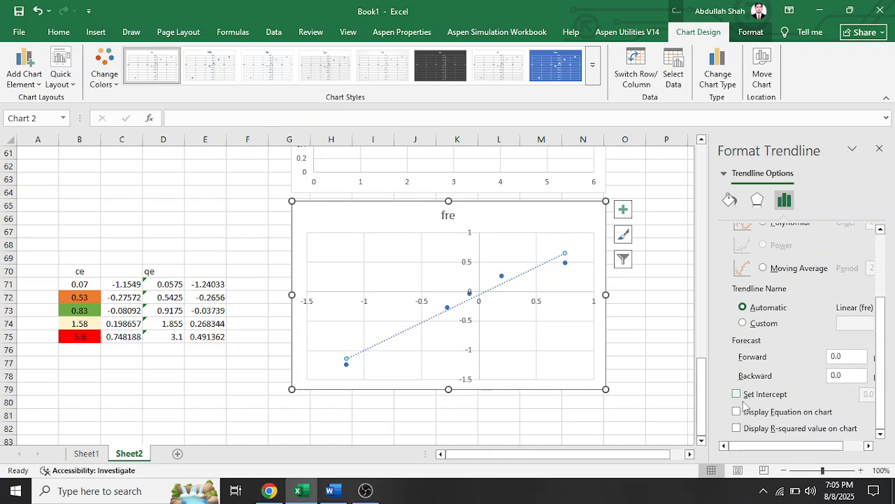
pyautogui.click(737, 411)
pyautogui.click(737, 428)
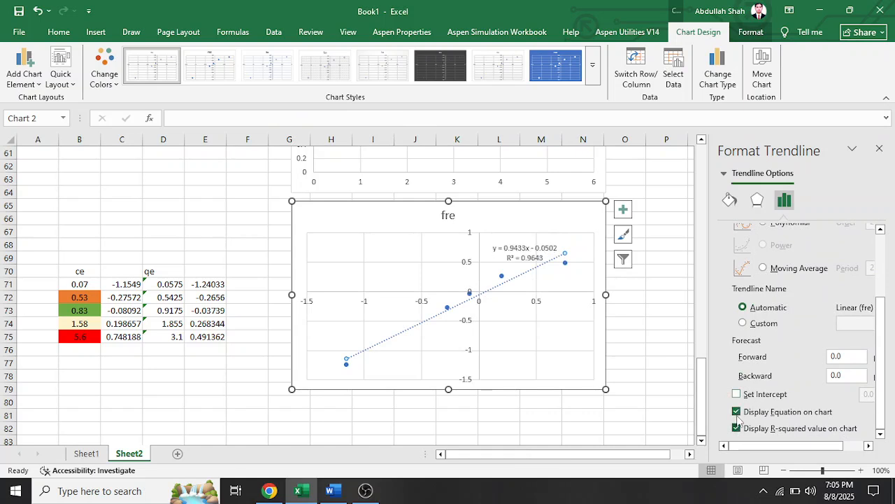
pyautogui.click(879, 149)
pyautogui.moveTo(523, 252); pyautogui.dragTo(405, 261)
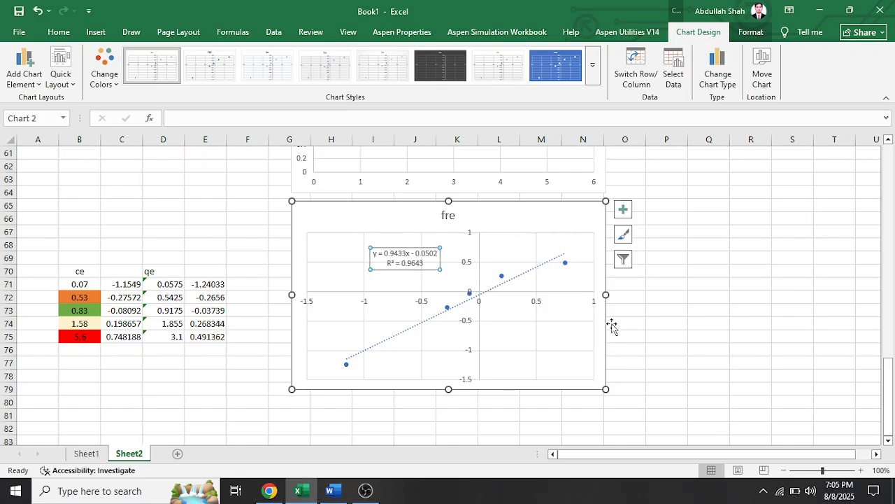
pyautogui.click(676, 322)
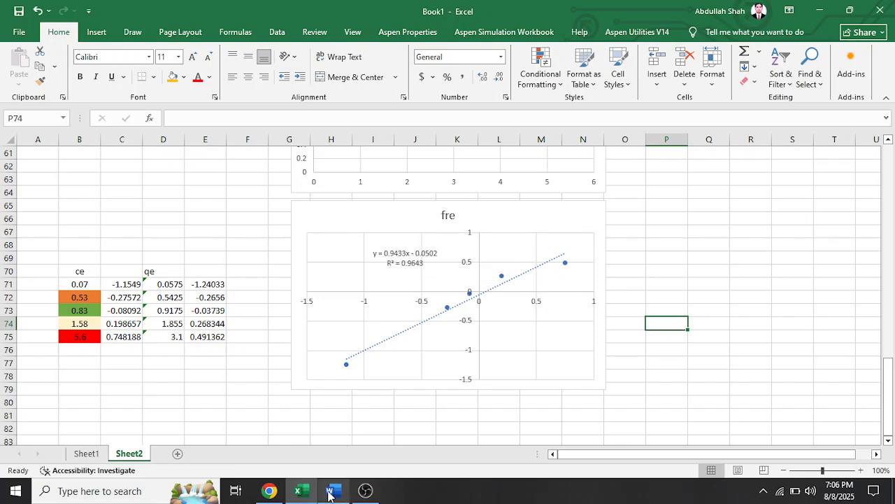
# - Switch to the Word document to view the linearized Freundlich equation
pyautogui.click(338, 459)
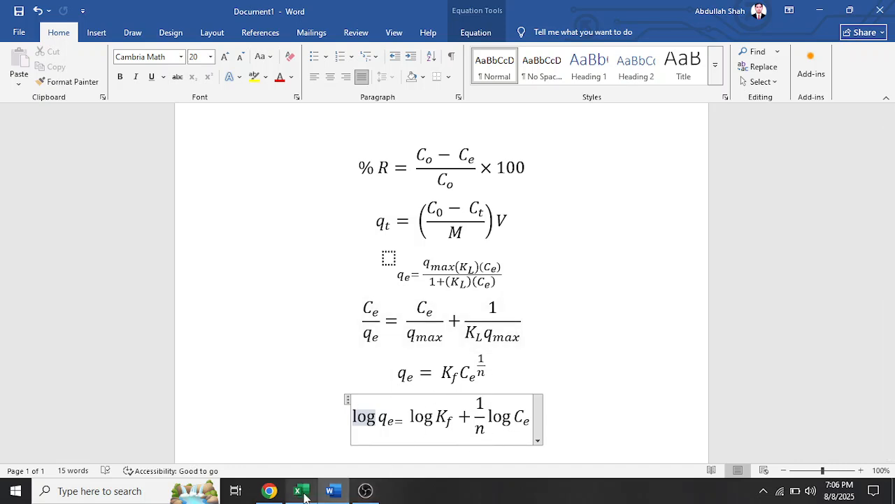
# - Compare the fre chart's trendline equation in the Excel workbook with the linearized Freundlich equation in Word, then return to Sheet2 in Excel
pyautogui.moveTo(298, 490)
pyautogui.click(327, 440)
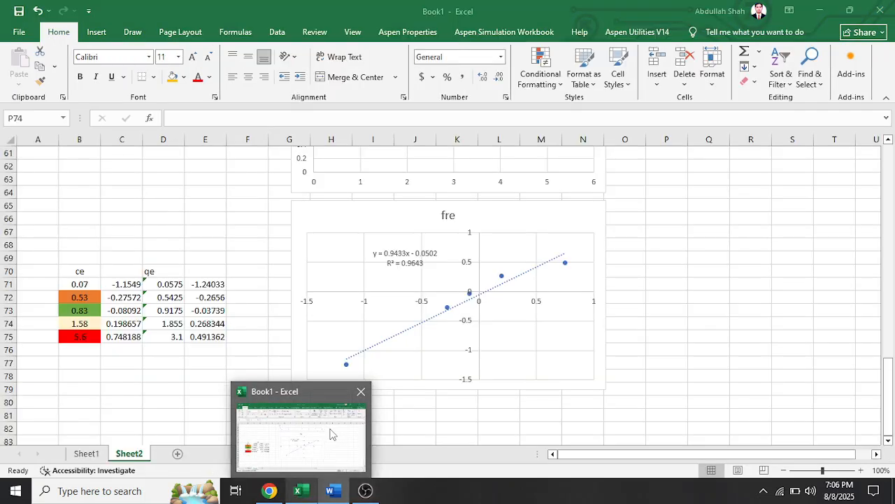
pyautogui.click(331, 434)
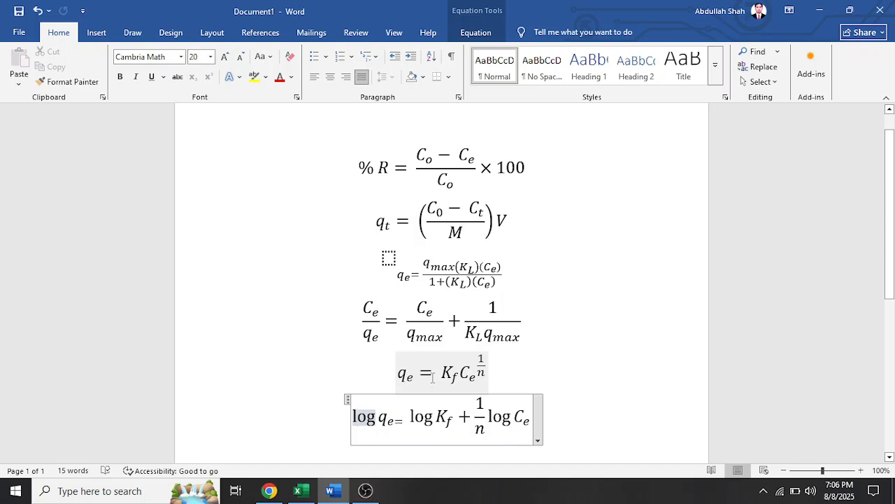
pyautogui.moveTo(297, 491)
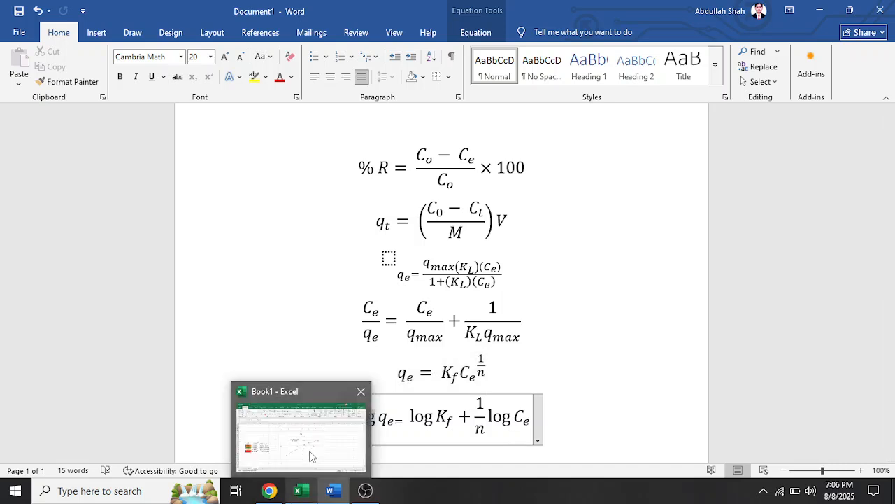
pyautogui.click(312, 452)
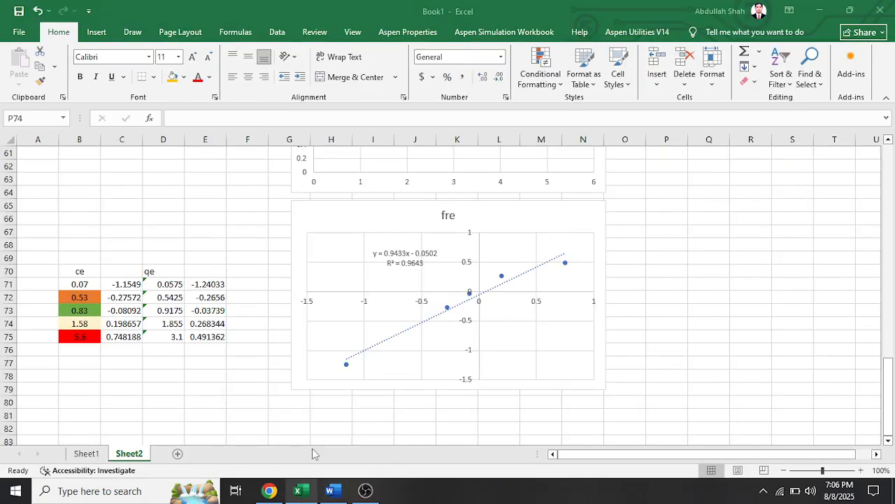
pyautogui.click(245, 364)
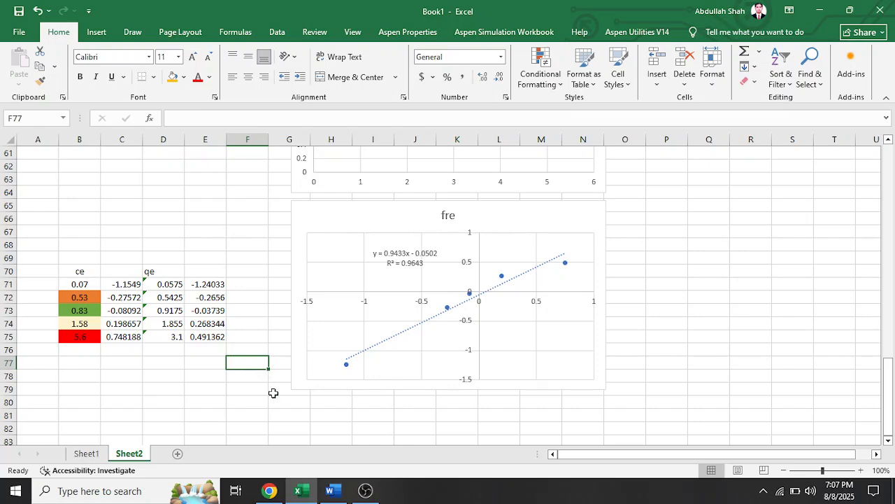
pyautogui.moveTo(365, 494)
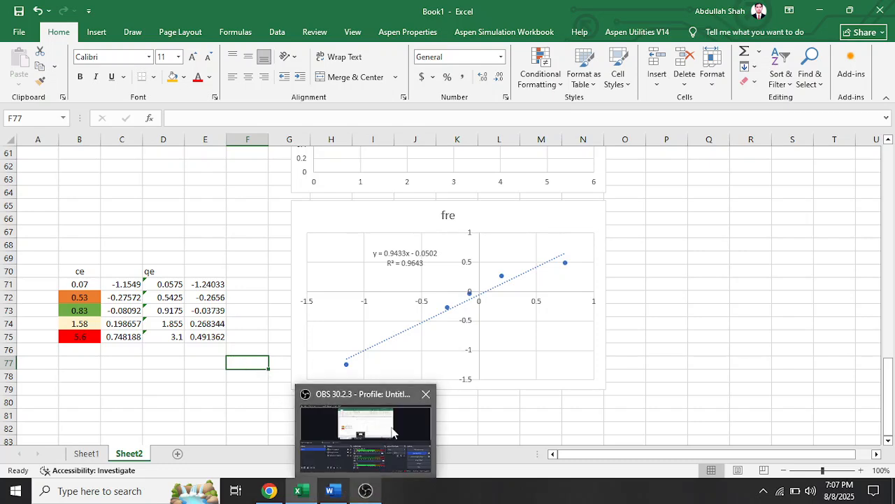